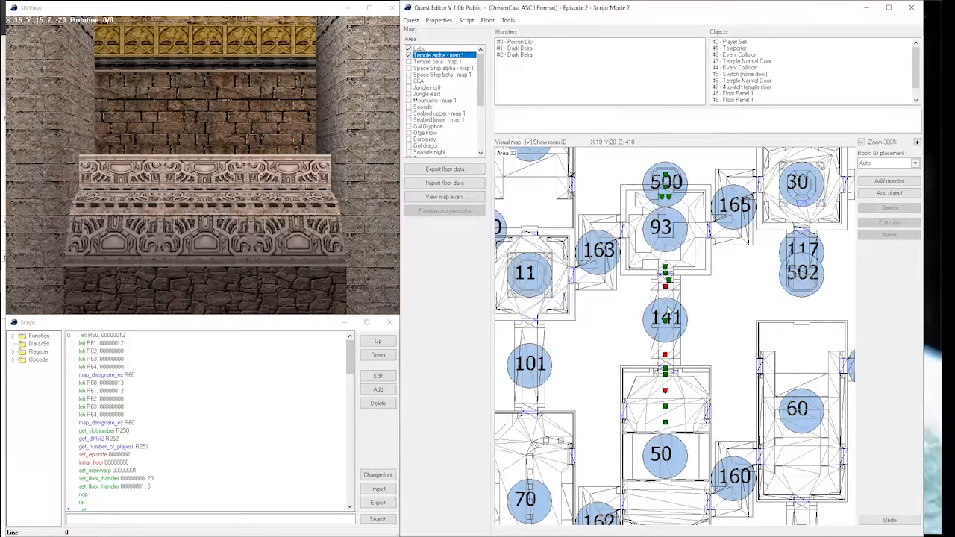
Step: Add a Dimenian monster on wave 1 and place it in map section 500, just above the warp marker
scroll(678, 246, "up", 1)
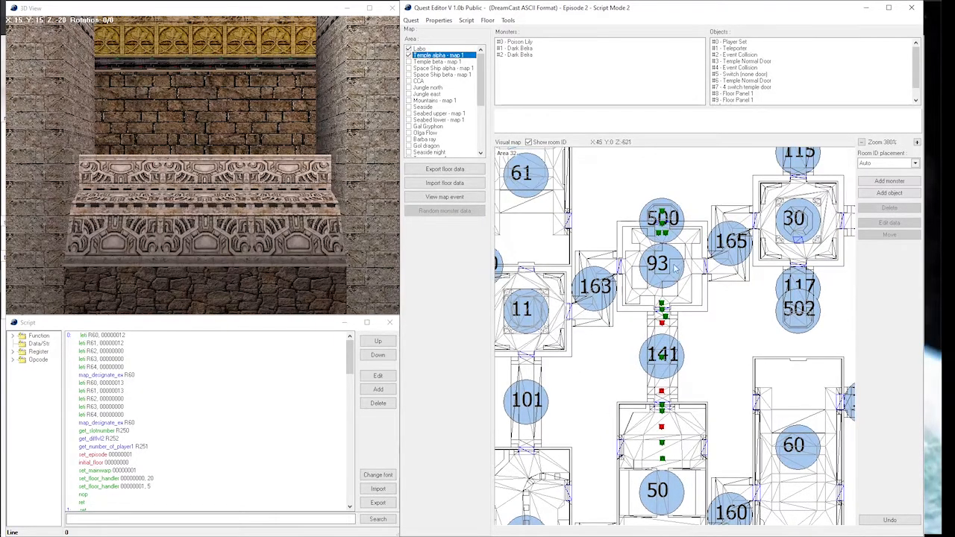
scroll(674, 276, "up", 3)
scroll(664, 291, "up", 4)
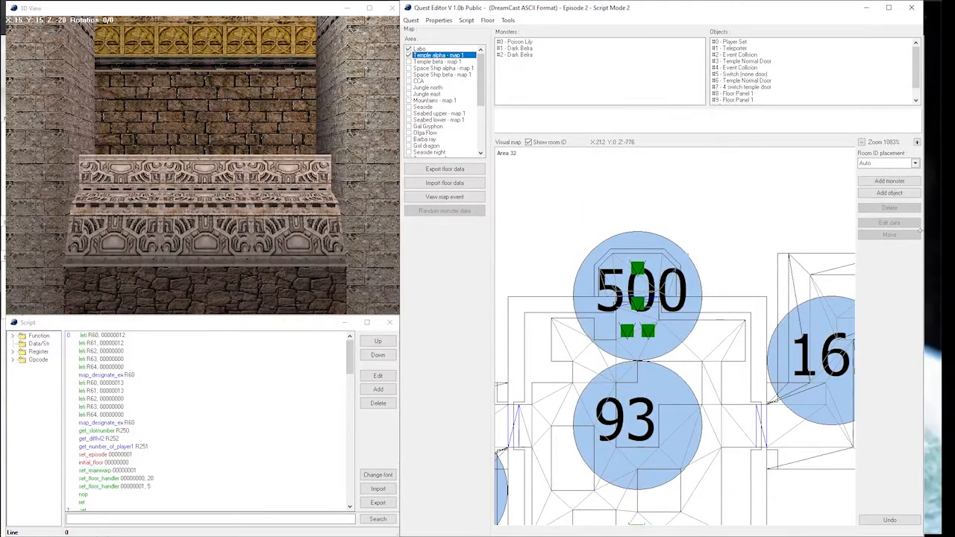
left_click(889, 180)
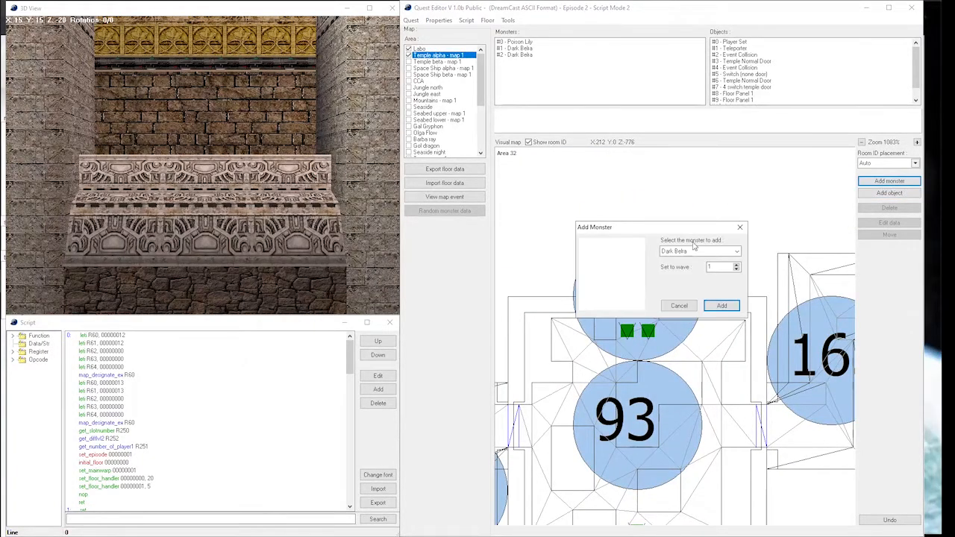
left_click(699, 251)
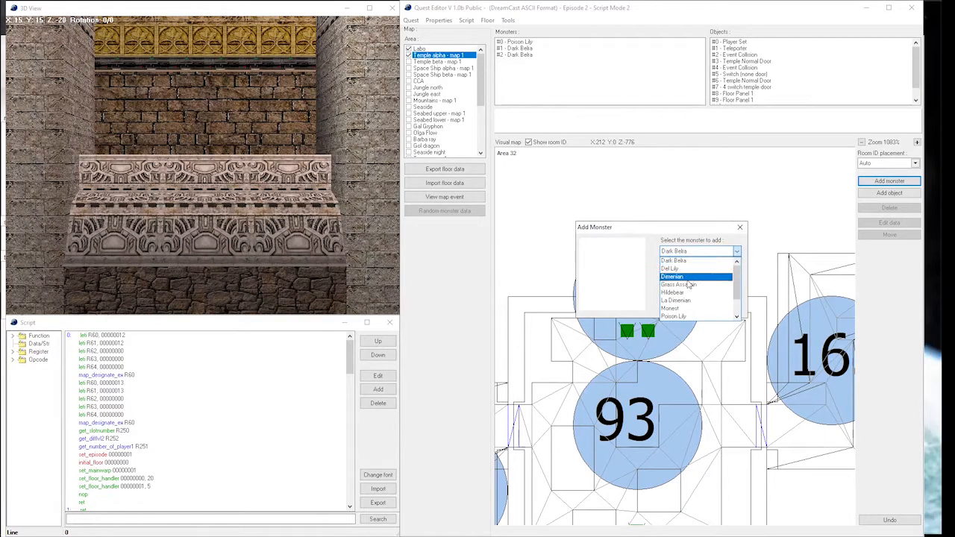
left_click(688, 277)
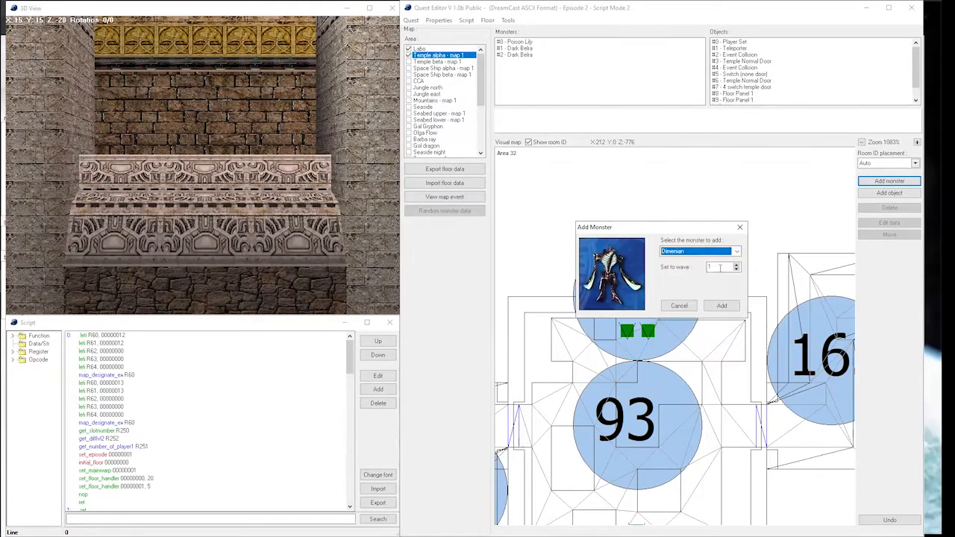
left_click(721, 307)
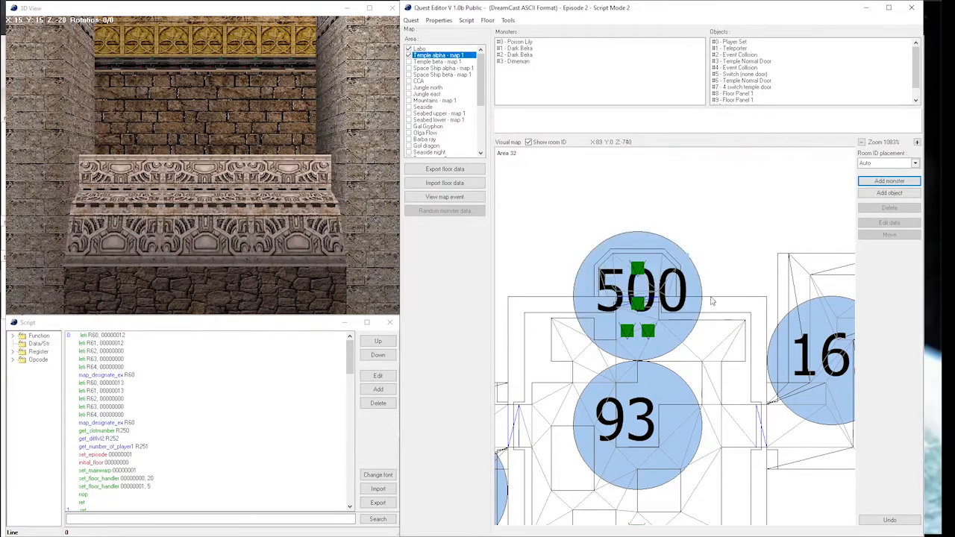
left_click(638, 263)
left_click(638, 261)
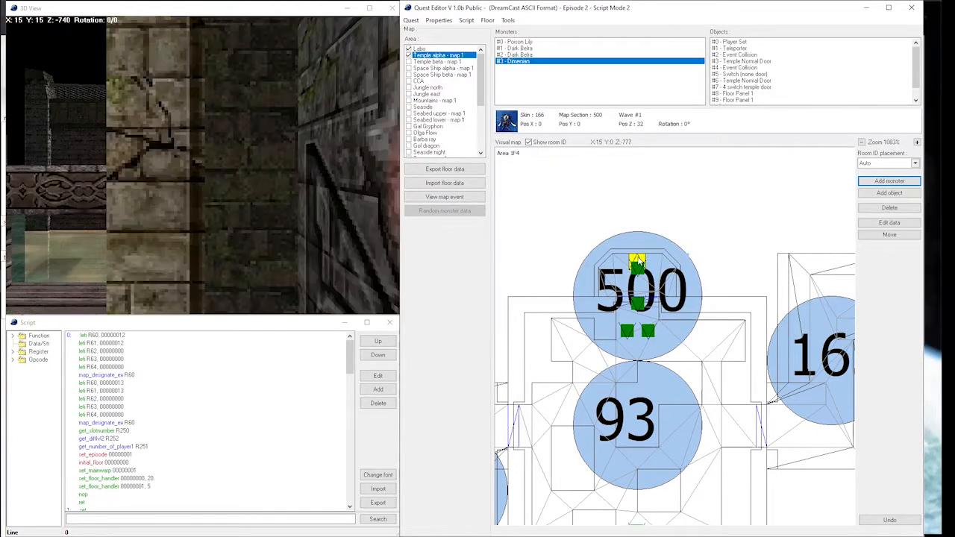
Step: Set the placed Dimenian's subtype to 1 and look at the model in the 3D view
left_click(891, 223)
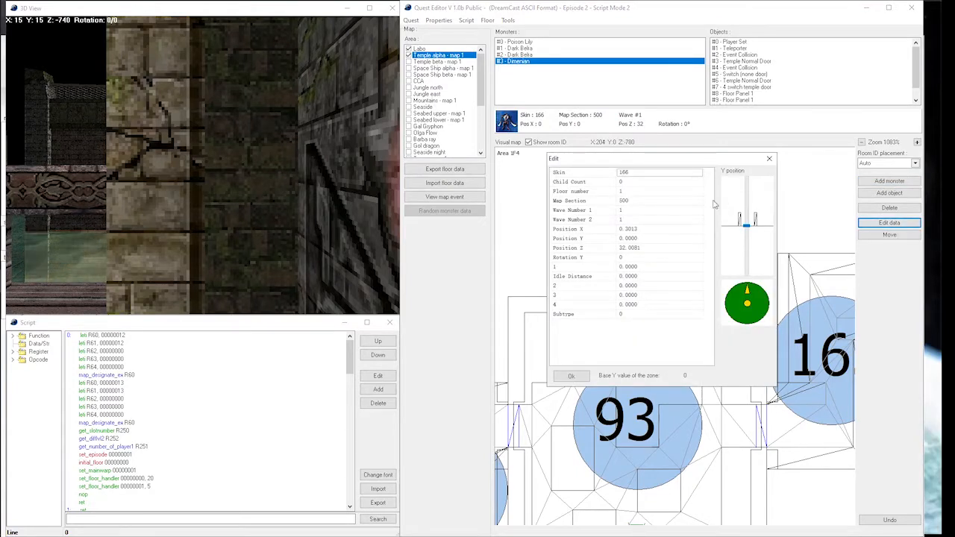
left_click(638, 314)
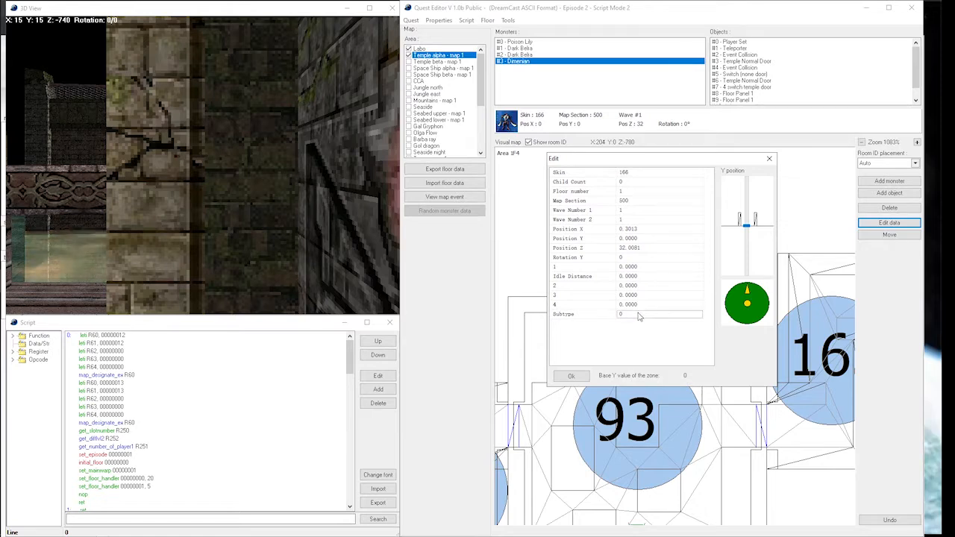
type("1")
left_click(571, 375)
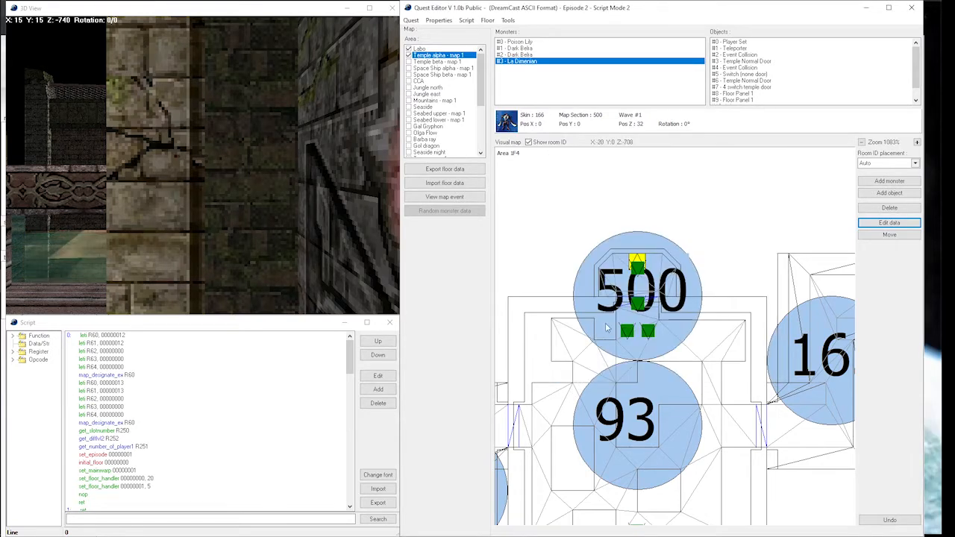
left_click_drag(321, 161, 388, 183)
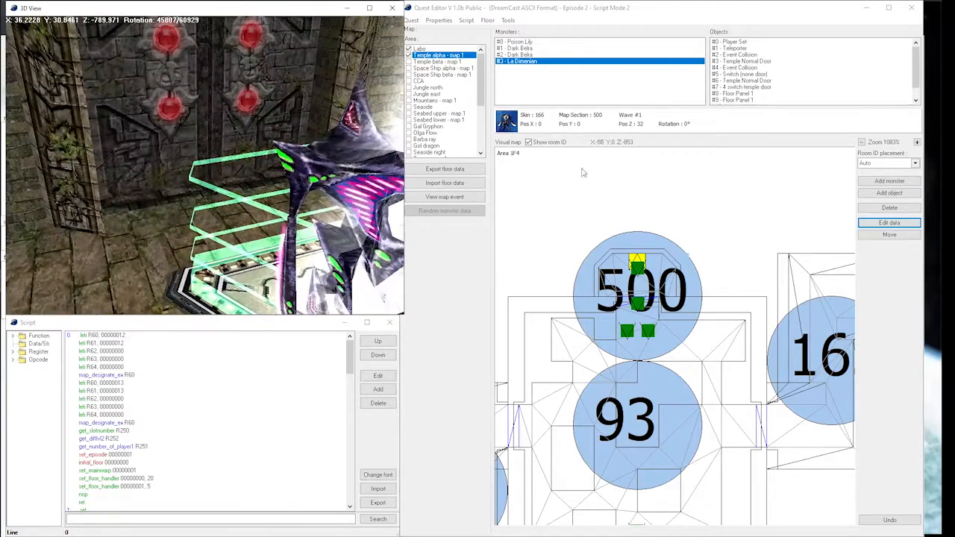
Step: Change the same monster's subtype to 2
left_click(892, 222)
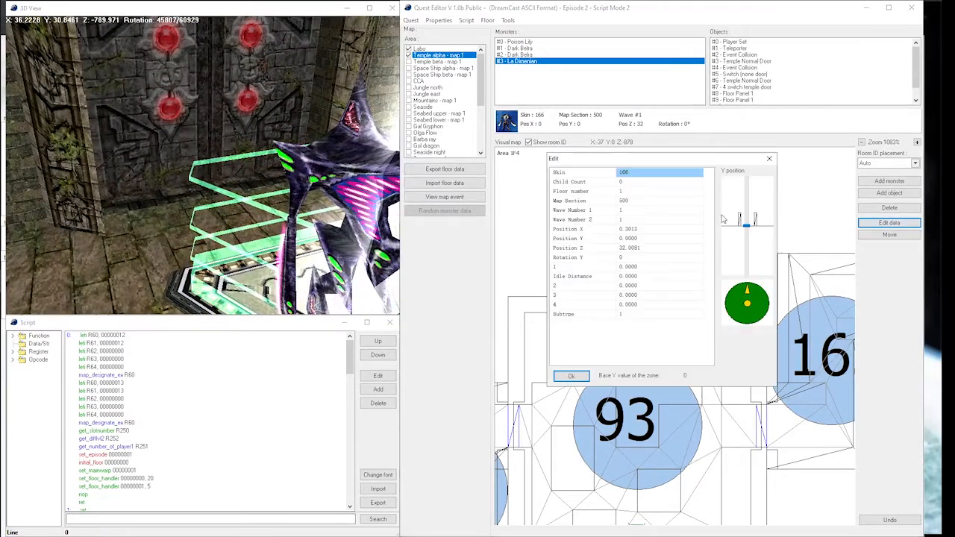
left_click(639, 314)
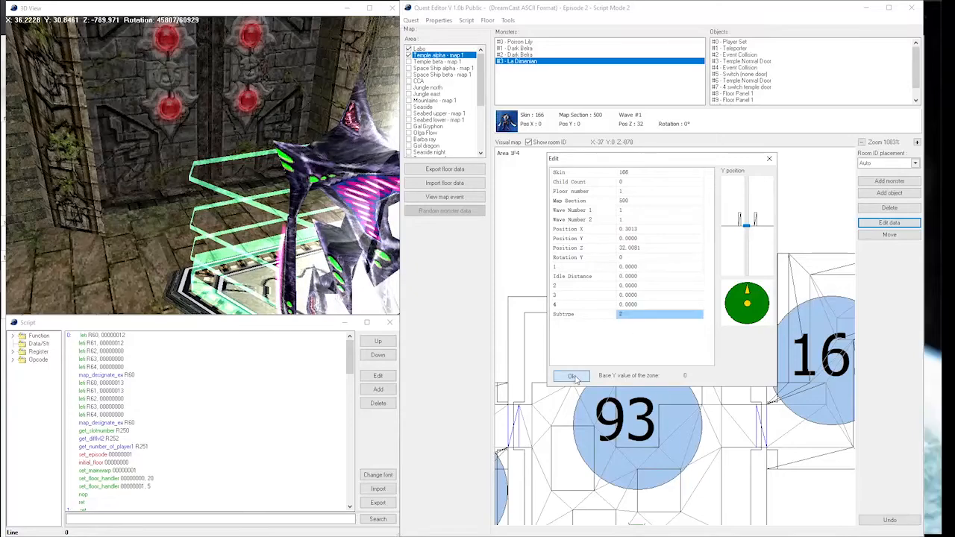
left_click(572, 377)
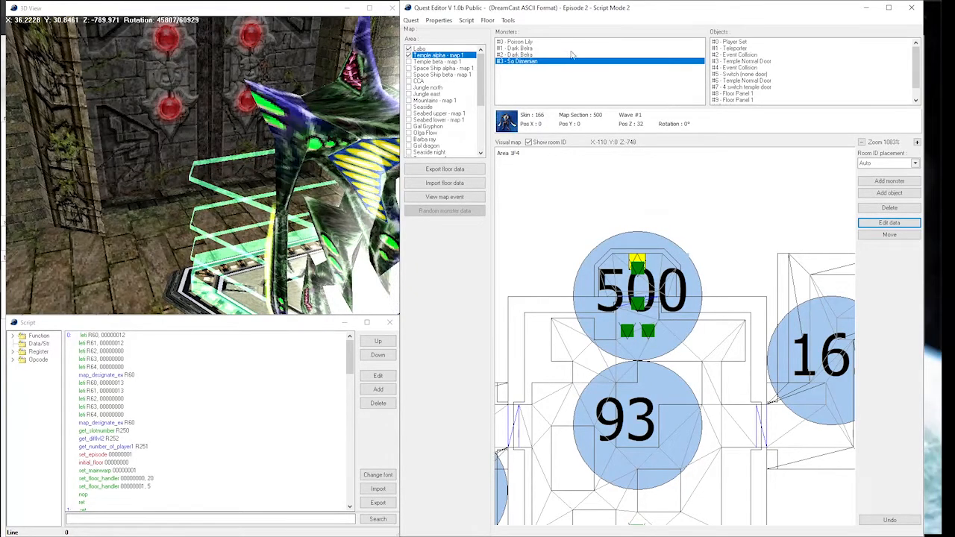
Step: Set the monster's subtype back to 0 and turn it around with a Y rotation of 32768
double_click(531, 64)
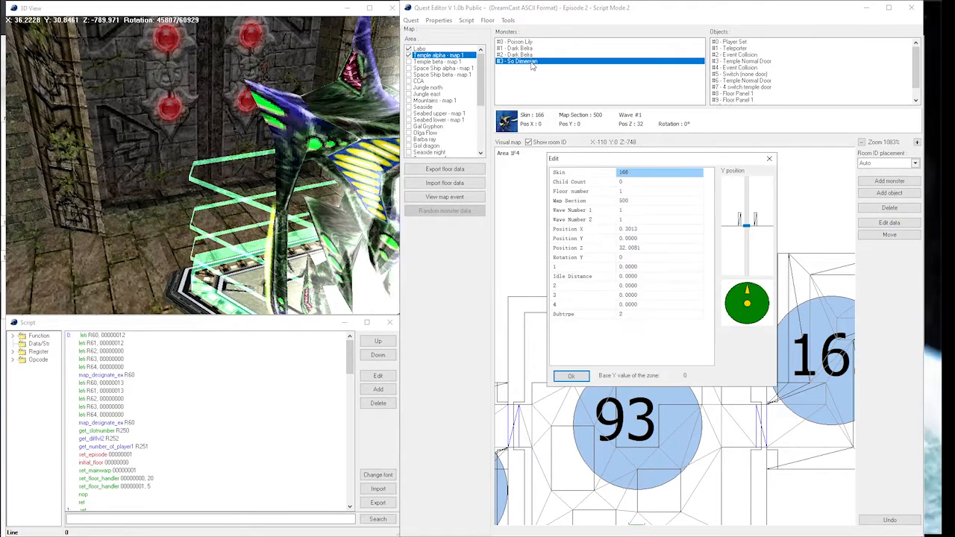
left_click(625, 315)
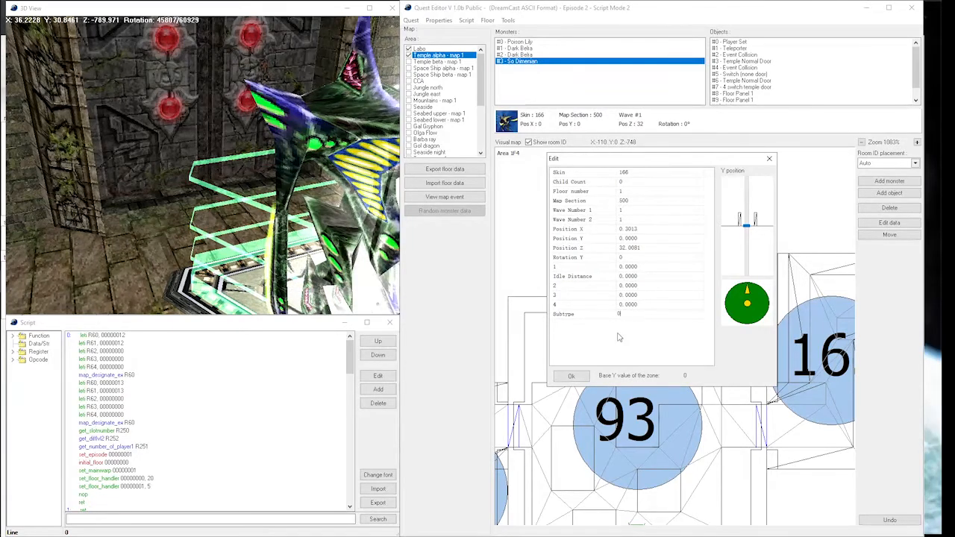
left_click(585, 379)
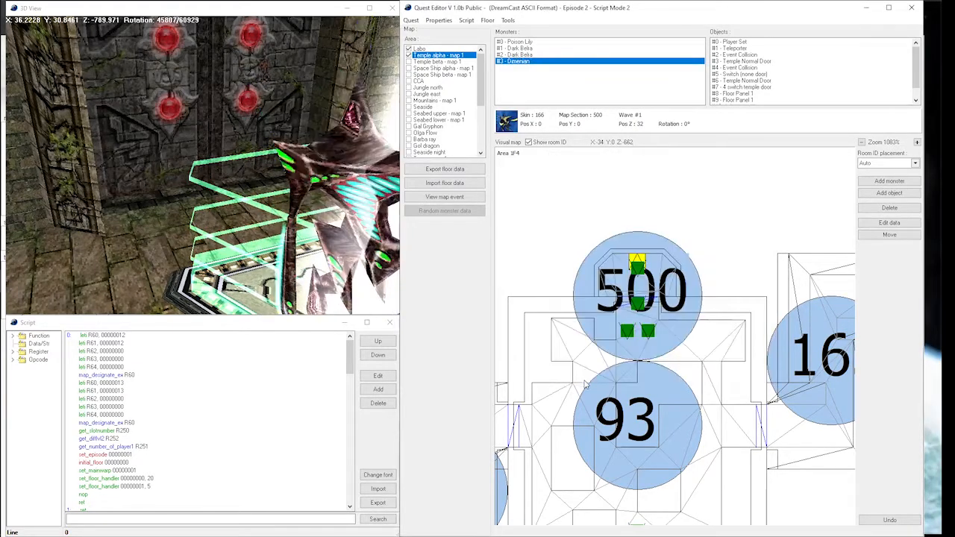
left_click(889, 223)
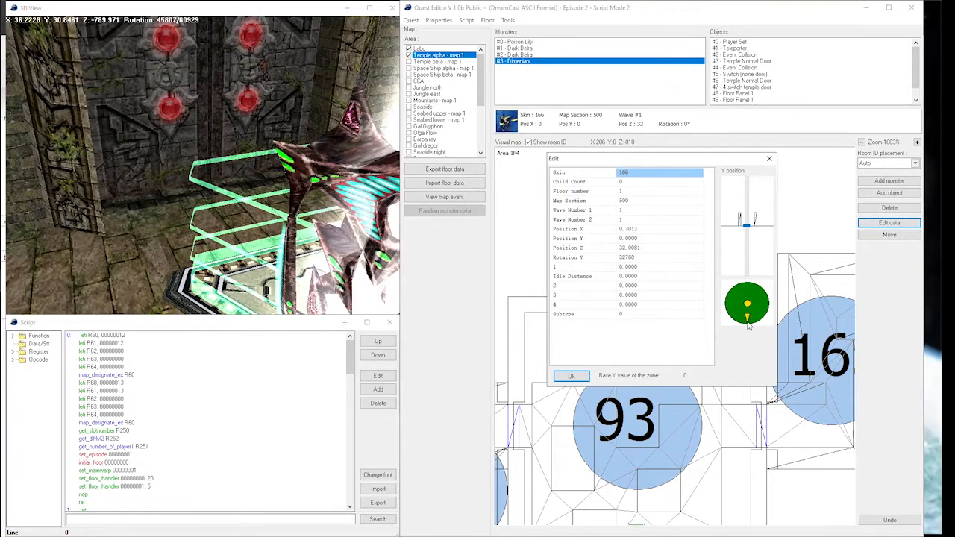
left_click(571, 376)
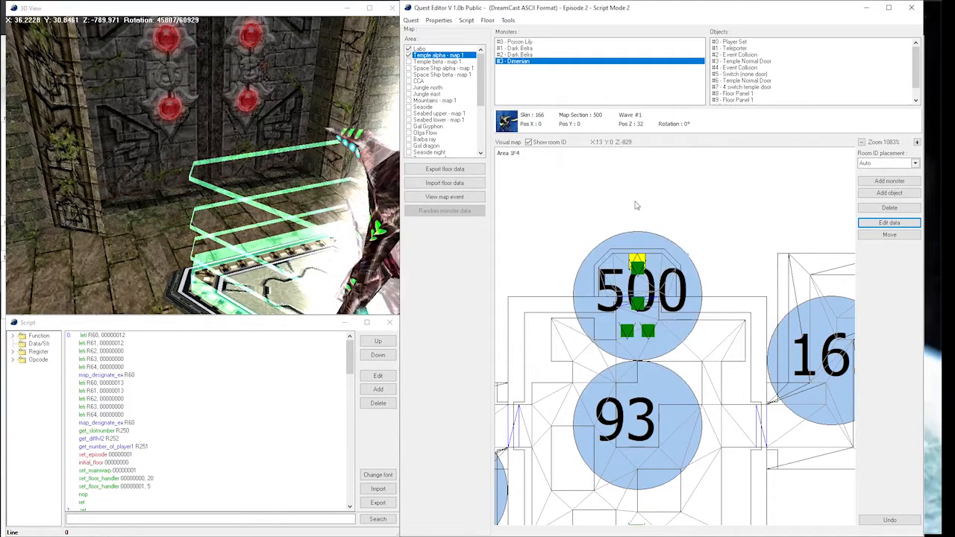
Step: Add an Event Collision object and place it in map section 500, slightly below the Dimenian
left_click(901, 193)
left_click(710, 255)
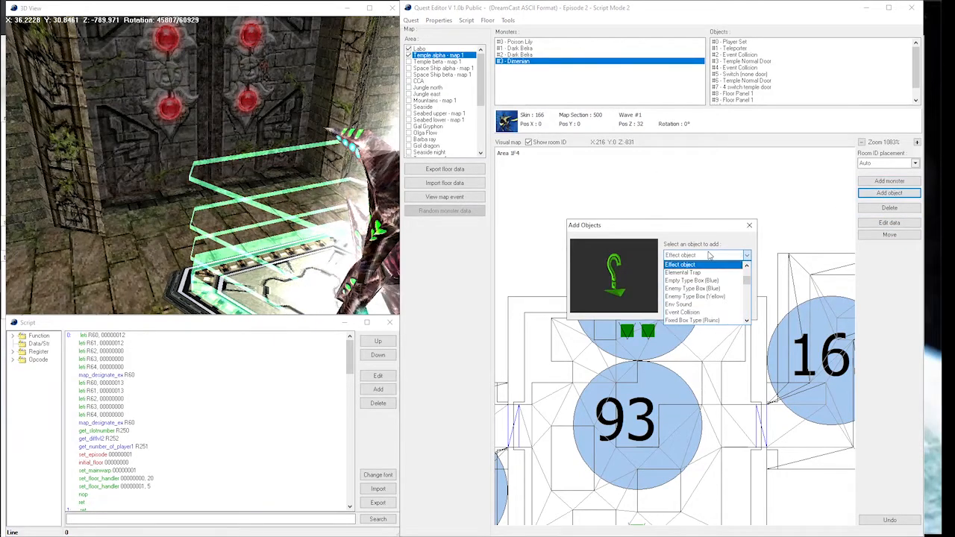
left_click(698, 312)
left_click(730, 306)
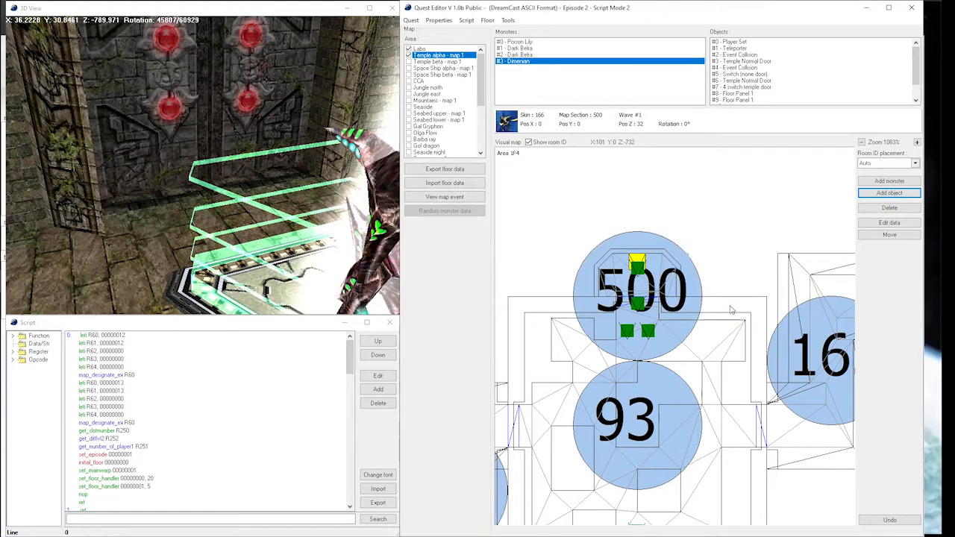
left_click(640, 277)
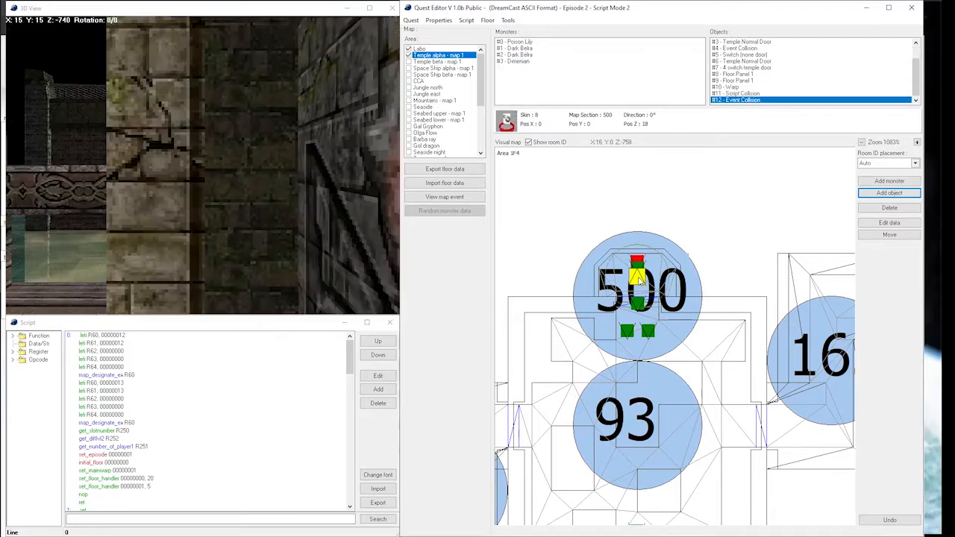
Step: Edit the data of the new Event Collision in section 500, entering the value 20
left_click(901, 225)
left_click(630, 277)
left_click(652, 267)
type("20")
left_click(571, 375)
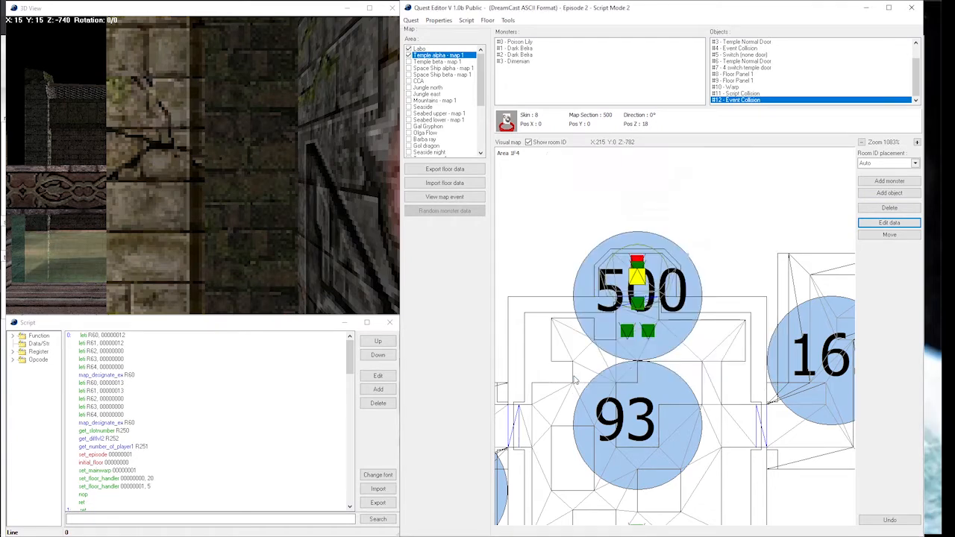
Step: Write map event #4 for section 500 with wave 1, delay 1, Unlock 5 and Unhide 93 1, and save the events
left_click(442, 198)
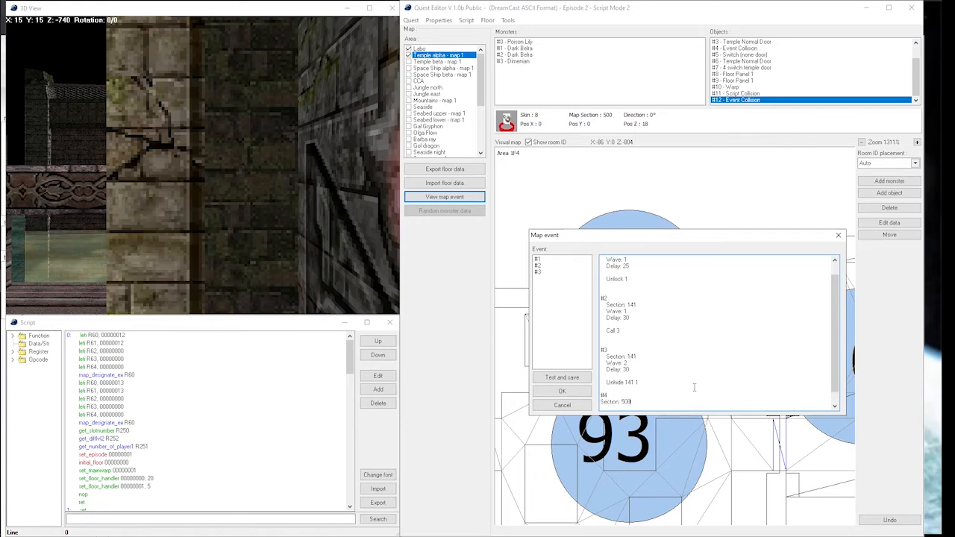
key("Return")
type("Wave: 1")
key("Return")
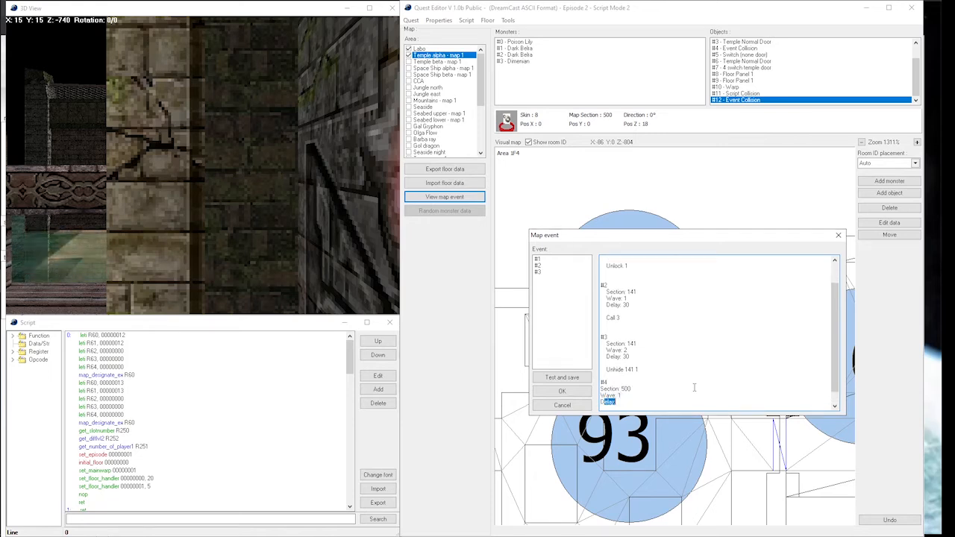
type("Delay: 1")
key("Return")
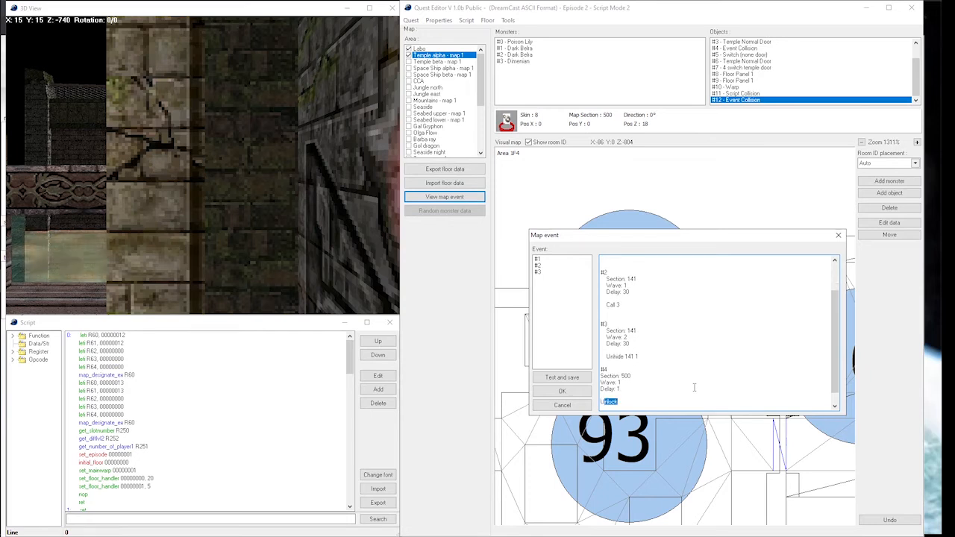
type("Unlock")
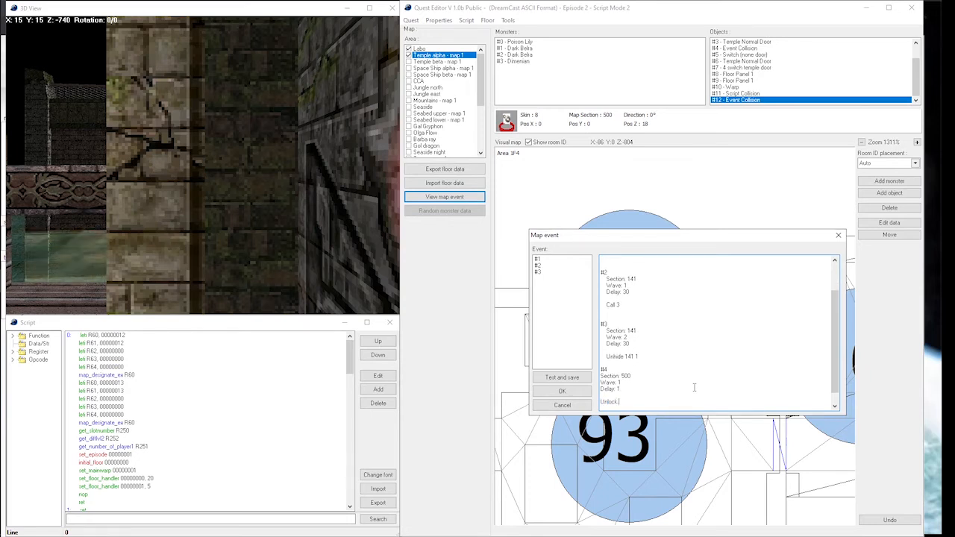
type(" 5")
key("Return")
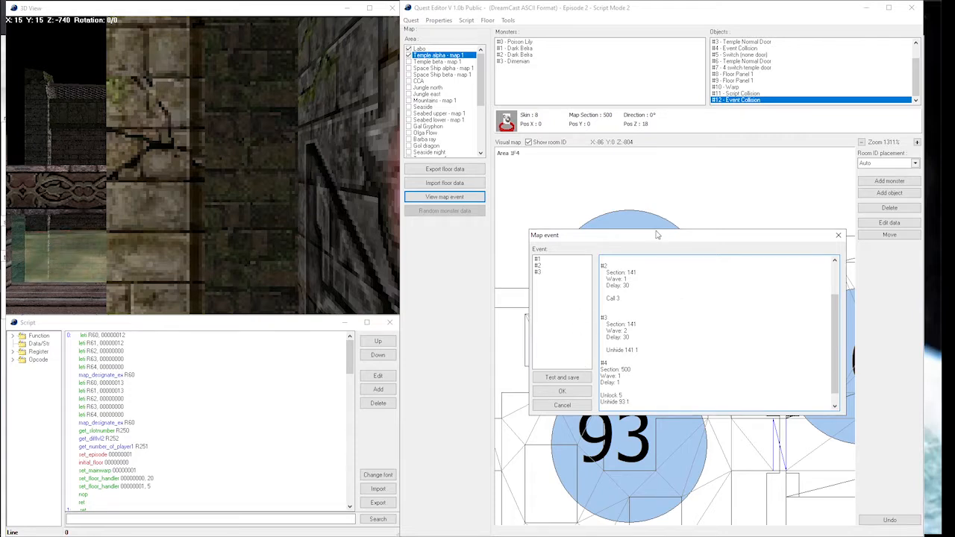
left_click_drag(651, 241, 570, 336)
left_click(490, 483)
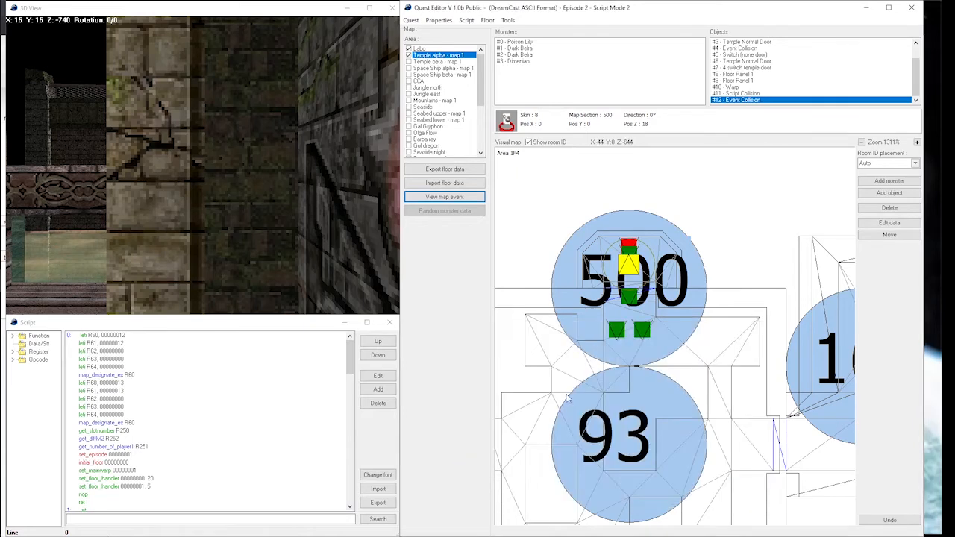
Step: Set the appear flag of the Warp object belonging to map section 93 to 1
left_click(630, 256)
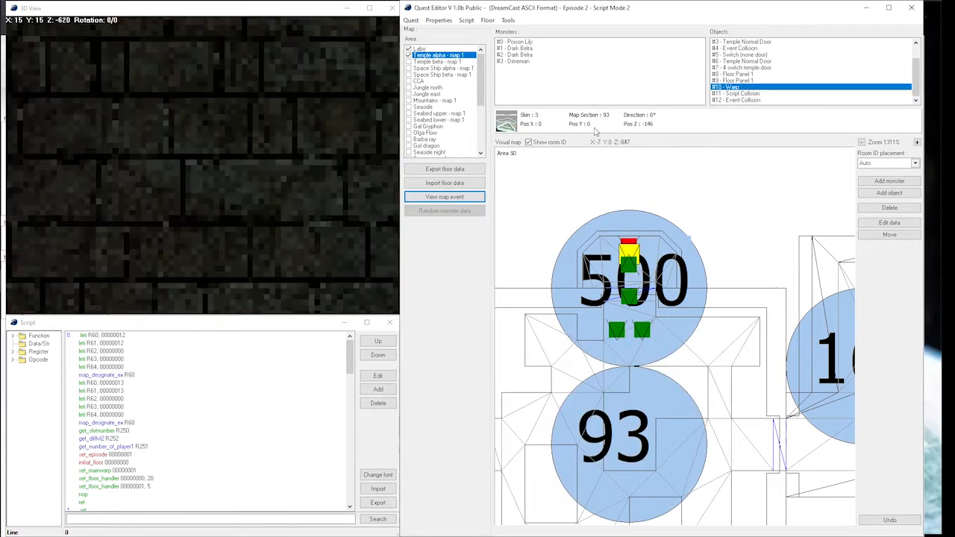
left_click(889, 223)
left_click(621, 211)
type("1")
left_click(581, 378)
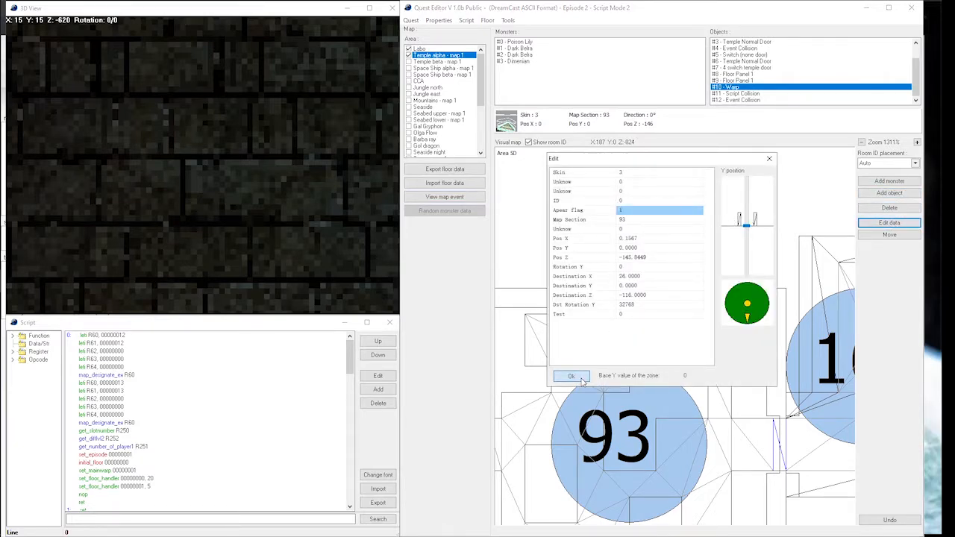
Step: Add a Floor Panel 2 object with scale 1 and place it in the west doorway of map section 50's upper room
scroll(667, 390, "down", 5)
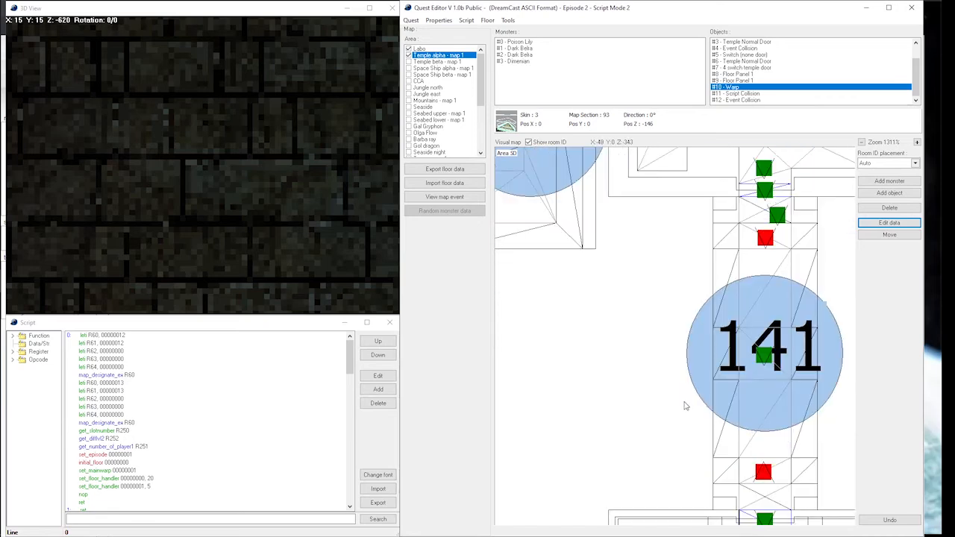
scroll(684, 410, "down", 2, "ctrl")
scroll(698, 426, "down", 6)
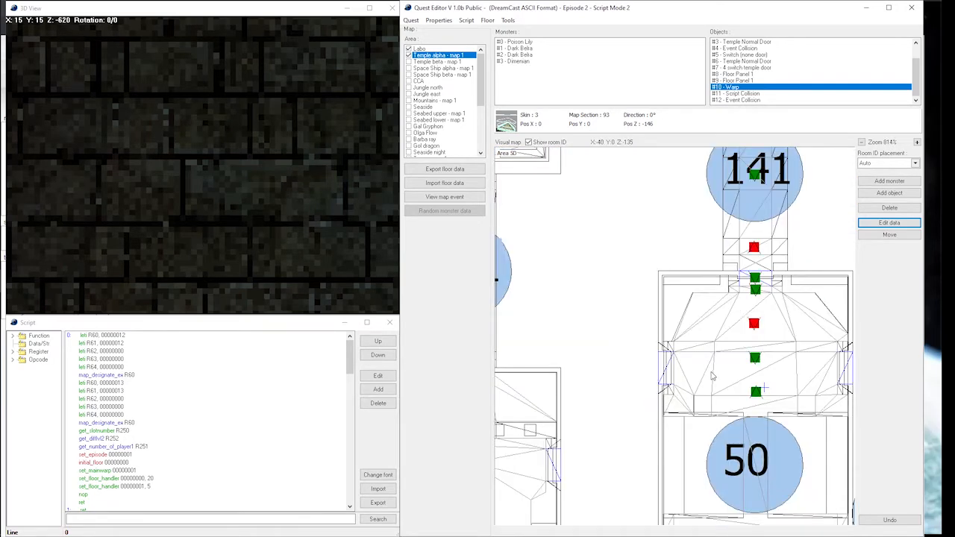
scroll(713, 377, "up", 2, "ctrl")
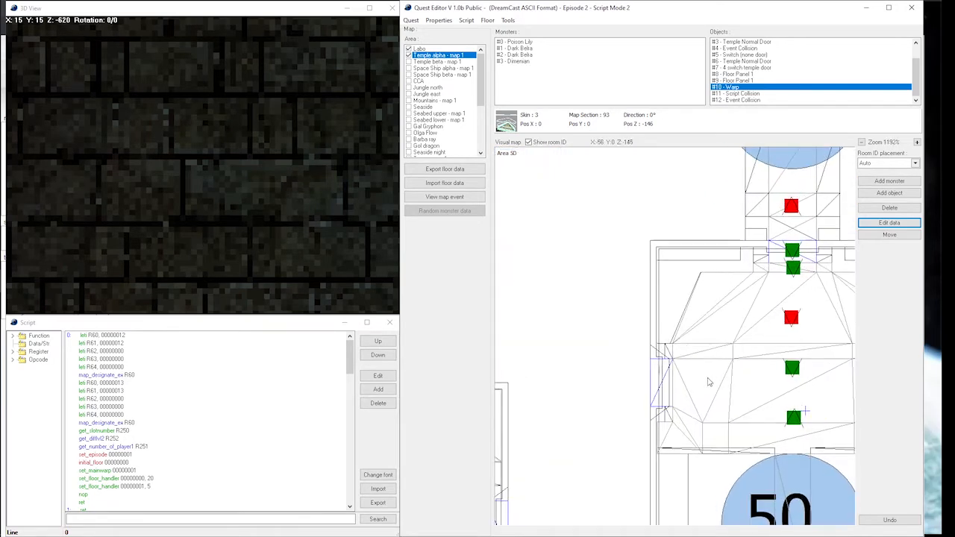
left_click(905, 193)
left_click(717, 256)
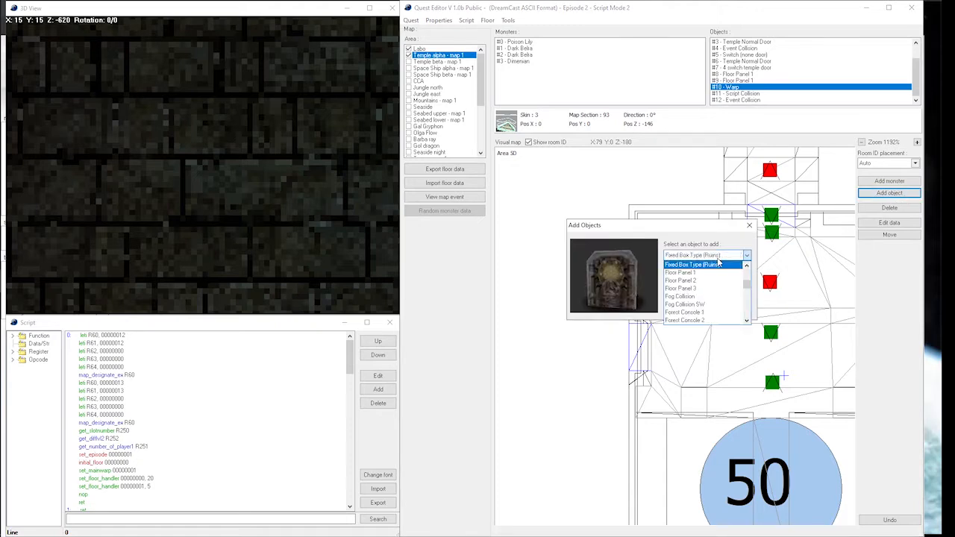
left_click(681, 280)
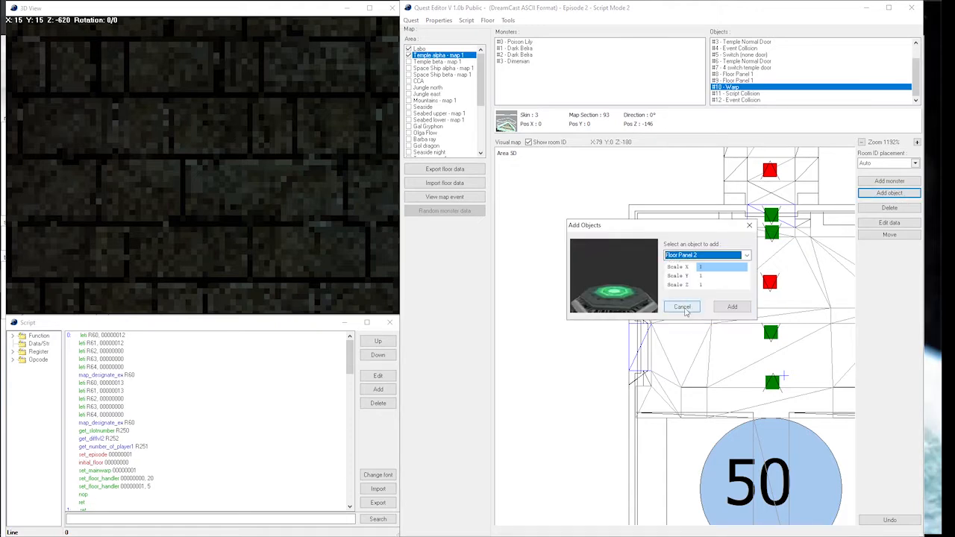
left_click(734, 306)
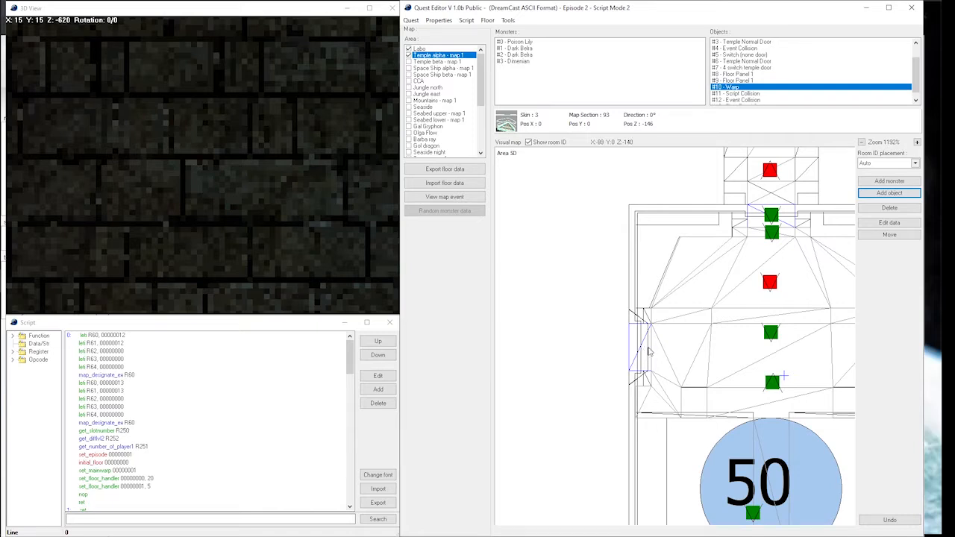
left_click(647, 352)
Step: Add a Targetable Object and place it just inside the room beside the new Floor Panel 2 in section 50
left_click(890, 192)
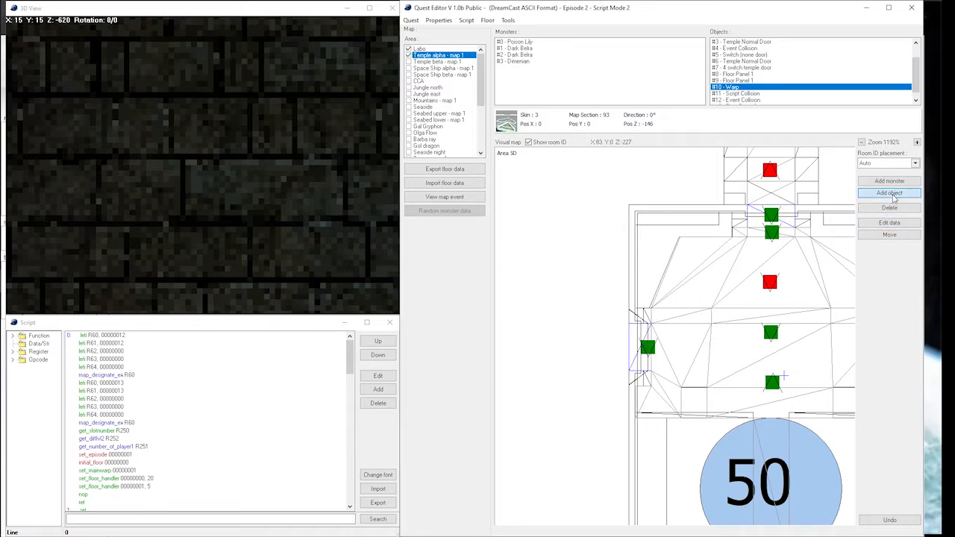
left_click(734, 256)
key("t")
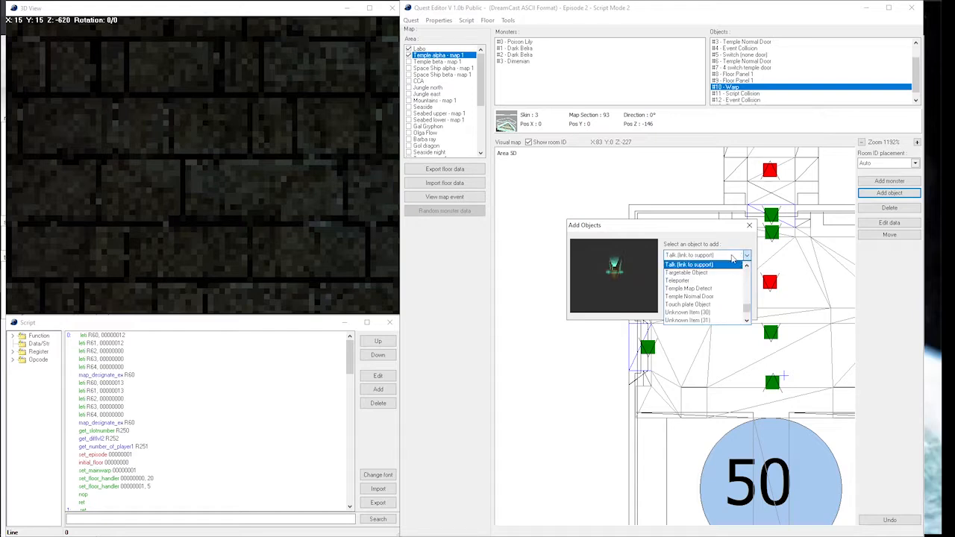
left_click(706, 273)
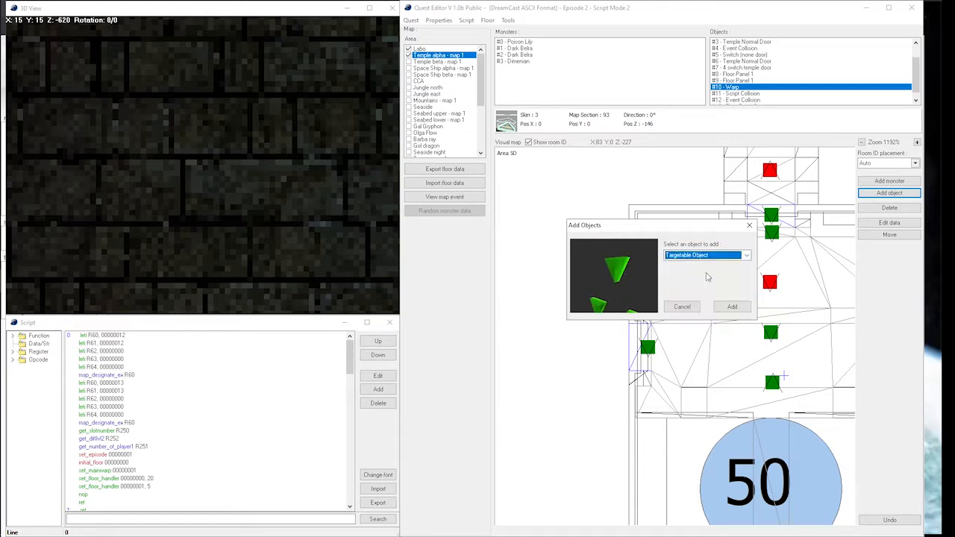
left_click(733, 306)
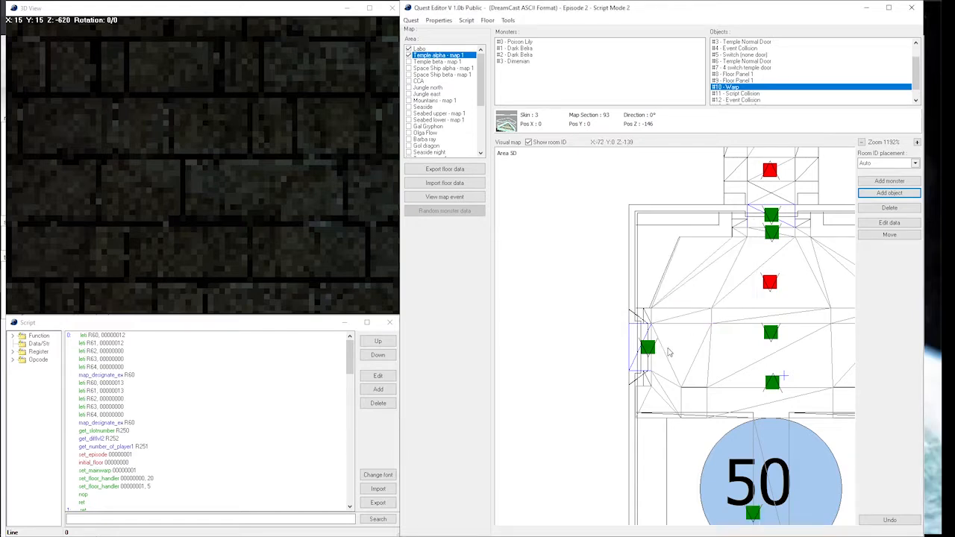
left_click(669, 352)
left_click(669, 351)
Step: Position the upright Floor Panel 2 against the doorway wall in the 3D view, at about X -108, Y 21, Z -120
left_click_drag(279, 174, 236, 210)
left_click(232, 227)
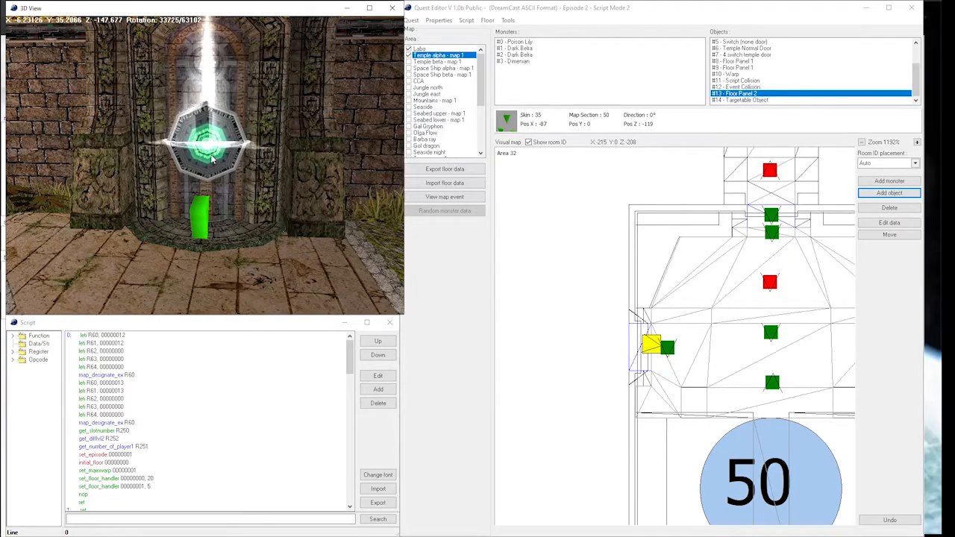
mouse_move(134, 193)
left_mouse_down()
mouse_move(112, 175)
mouse_move(132, 243)
left_mouse_up()
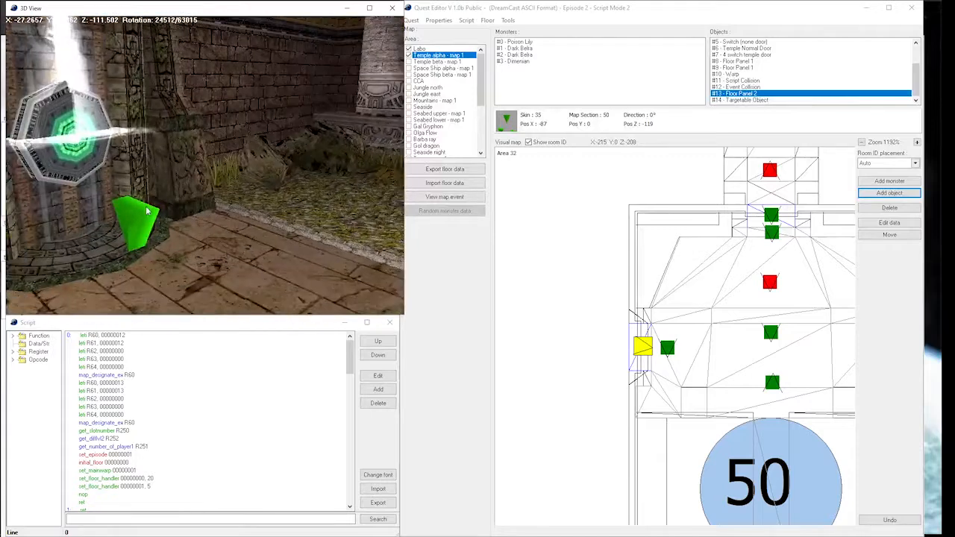
Step: Move the Targetable Object in front of Floor Panel 2 to about X -78, Y 20, Z -115 and compare both objects' coordinates
left_click(132, 243)
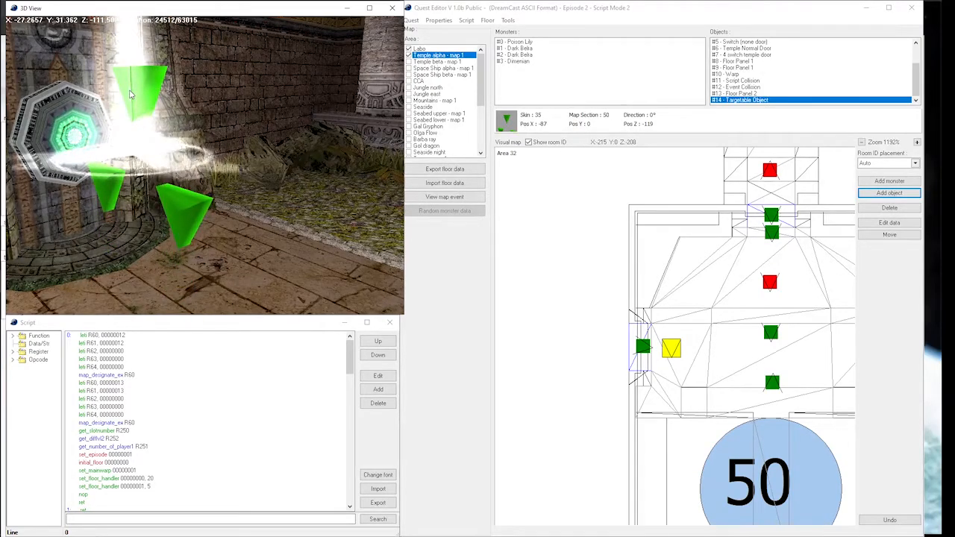
mouse_move(284, 224)
left_mouse_down()
mouse_move(288, 251)
mouse_move(223, 224)
mouse_move(239, 172)
mouse_move(126, 198)
mouse_move(328, 186)
left_mouse_up()
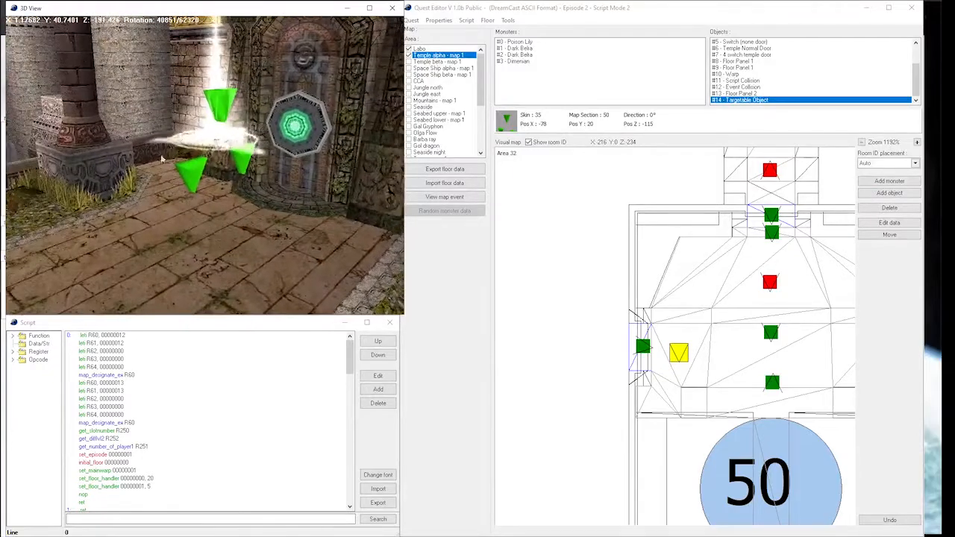
left_click(776, 94)
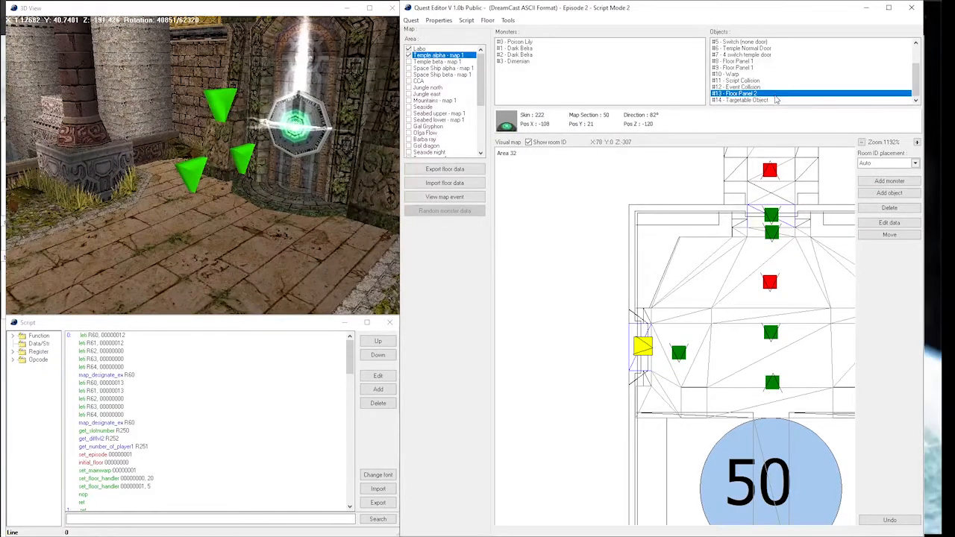
left_click(774, 102)
left_click(776, 89)
left_click(776, 101)
left_click(776, 94)
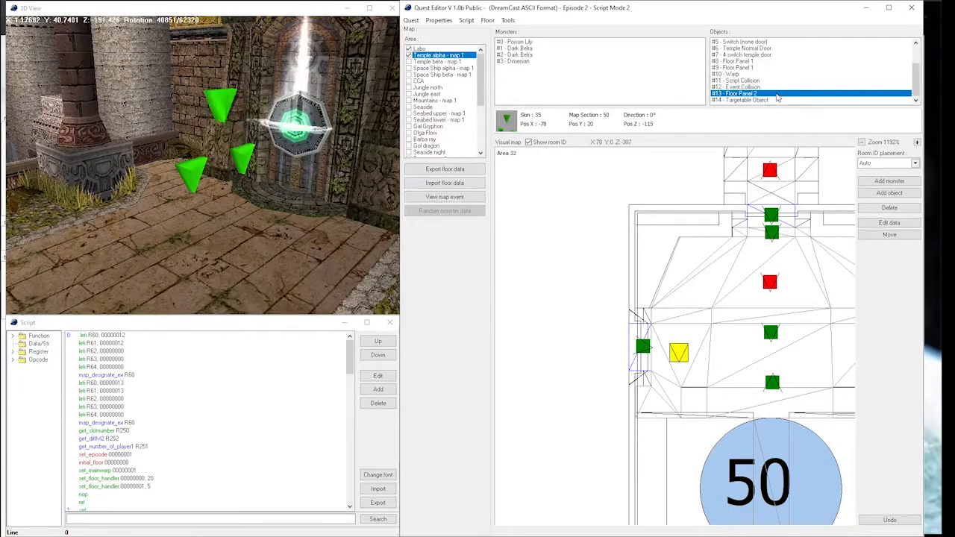
left_click(776, 101)
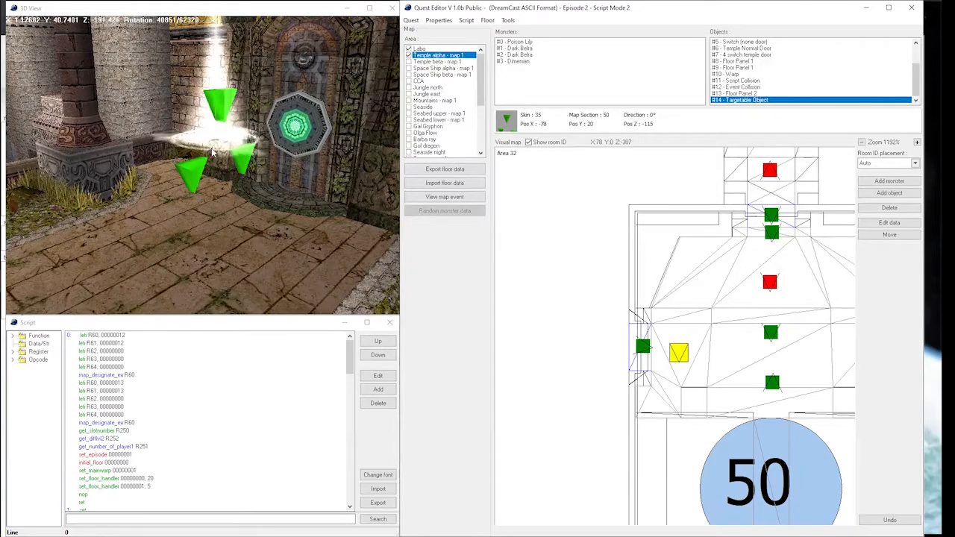
Step: Adjust the Targetable Object's height and set its Pos Y to 21
left_click(217, 124)
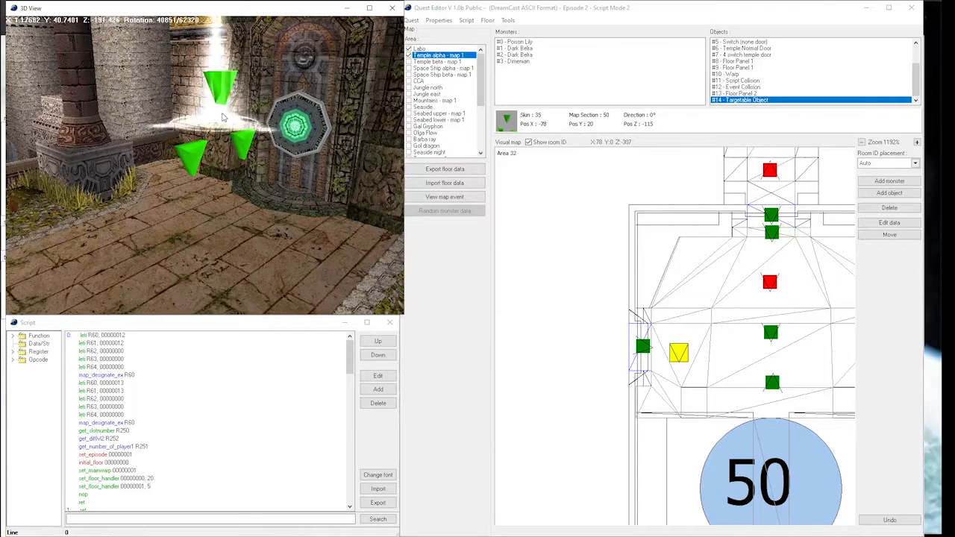
left_click(805, 100)
double_click(805, 101)
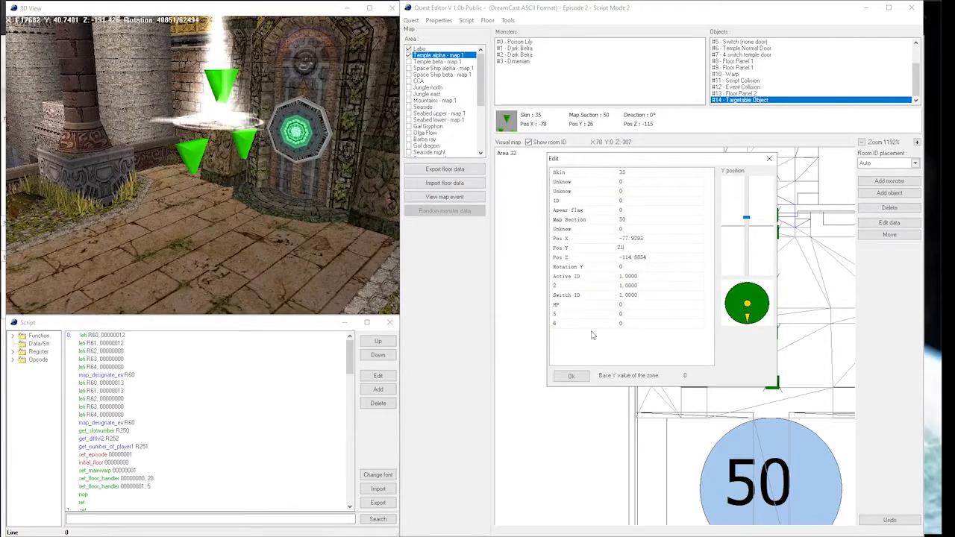
left_click(572, 375)
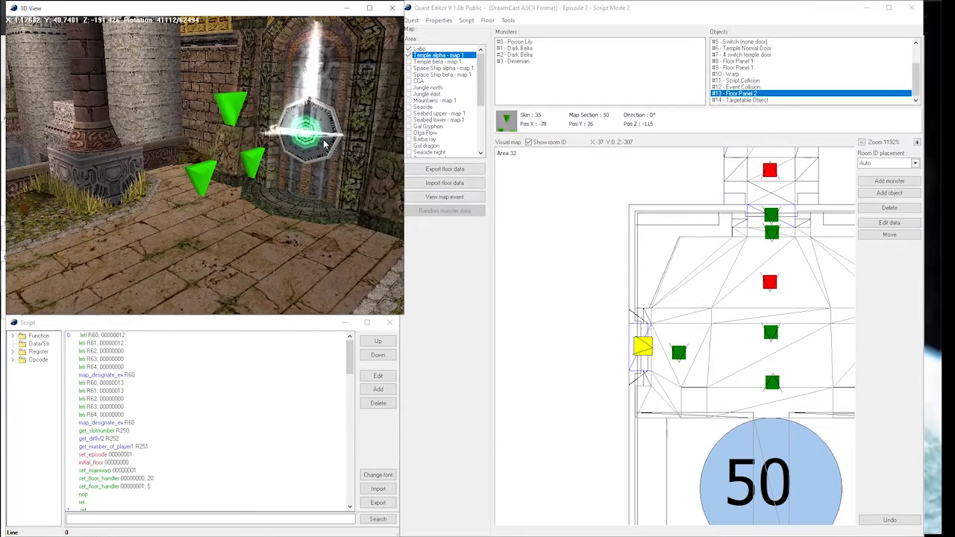
double_click(757, 101)
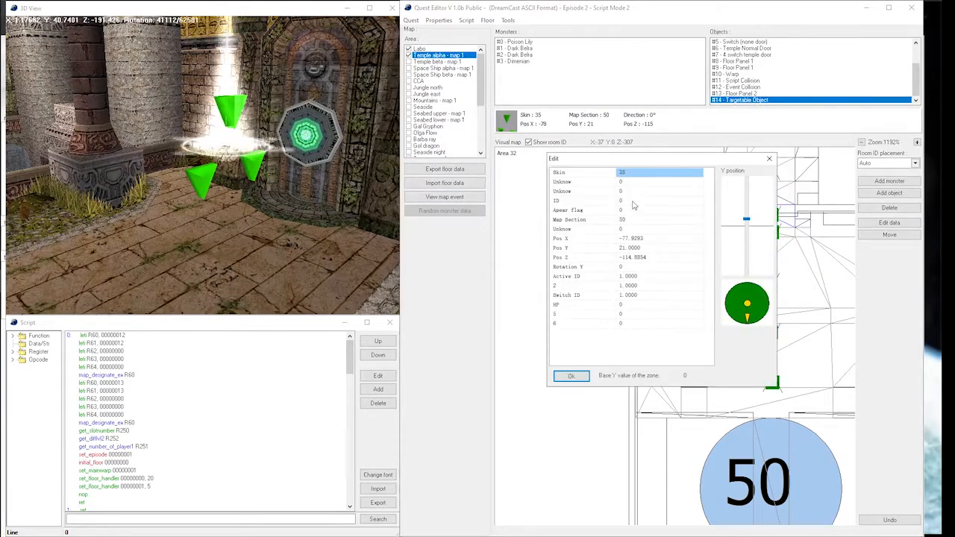
left_click(646, 241)
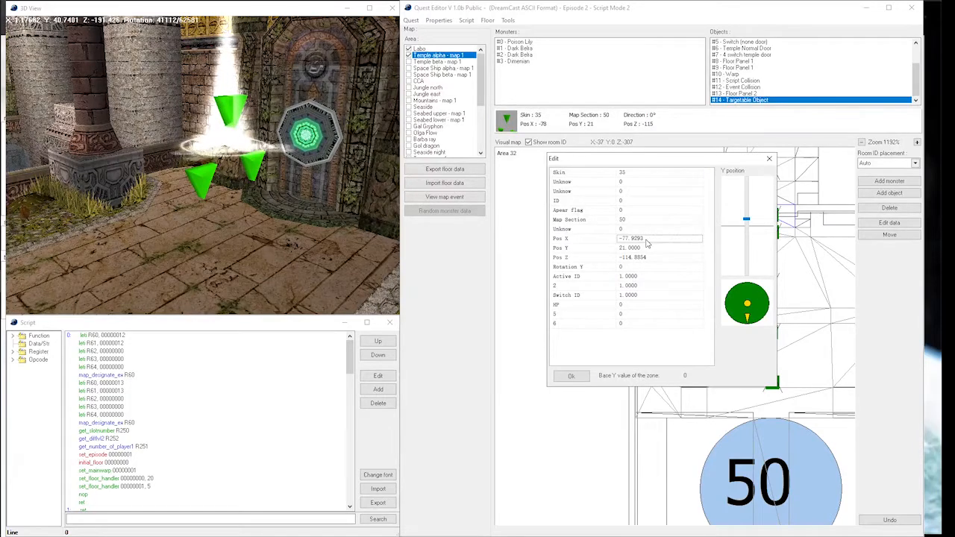
left_click(642, 259)
double_click(642, 258)
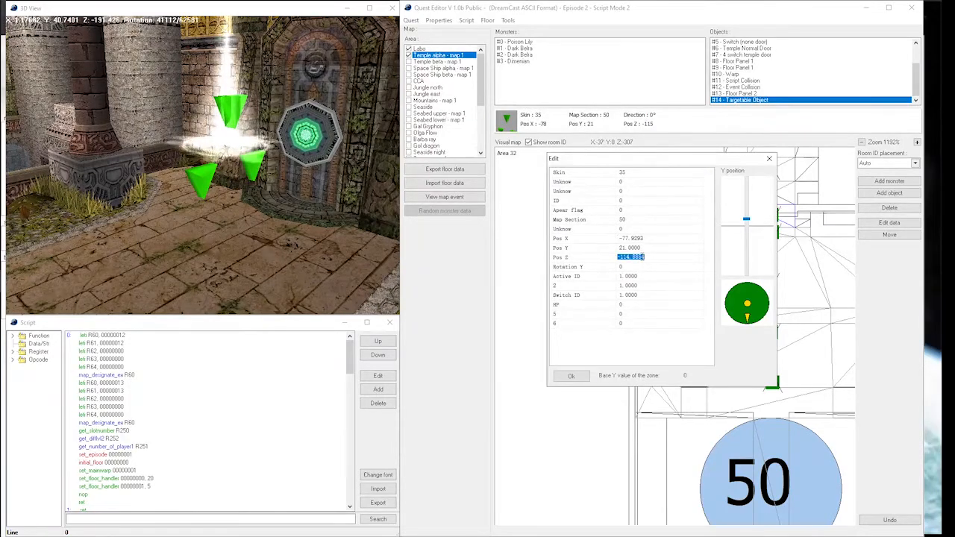
left_click(770, 159)
Step: Check Floor Panel 2's coordinates and set the Targetable Object's Pos Z to -120
left_click(750, 94)
double_click(739, 100)
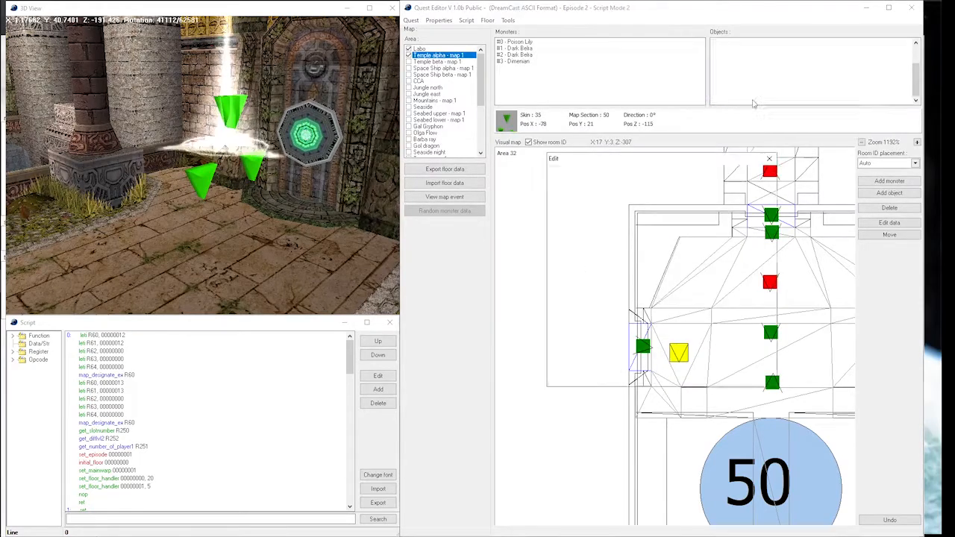
left_click(640, 239)
left_click(640, 257)
double_click(640, 257)
type("-")
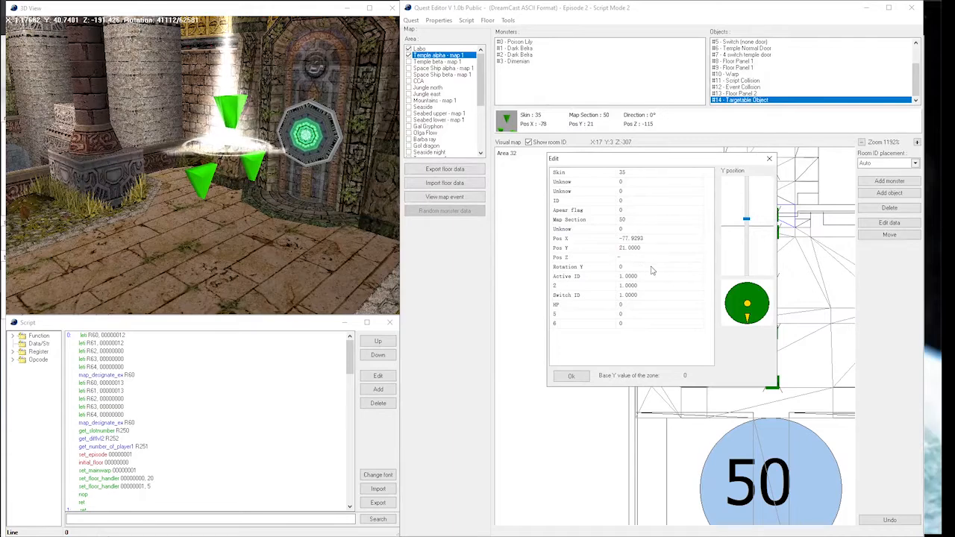
type("12")
left_click(572, 376)
Step: Recheck Floor Panel 2's position and set the Targetable Object's Pos X to -106 so it sits on the panel
left_click(755, 93)
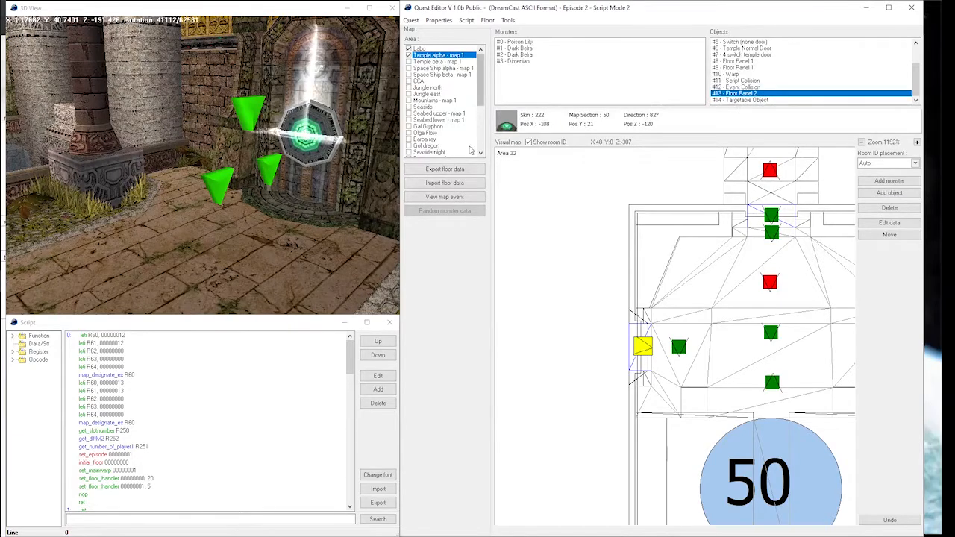
left_click(754, 101)
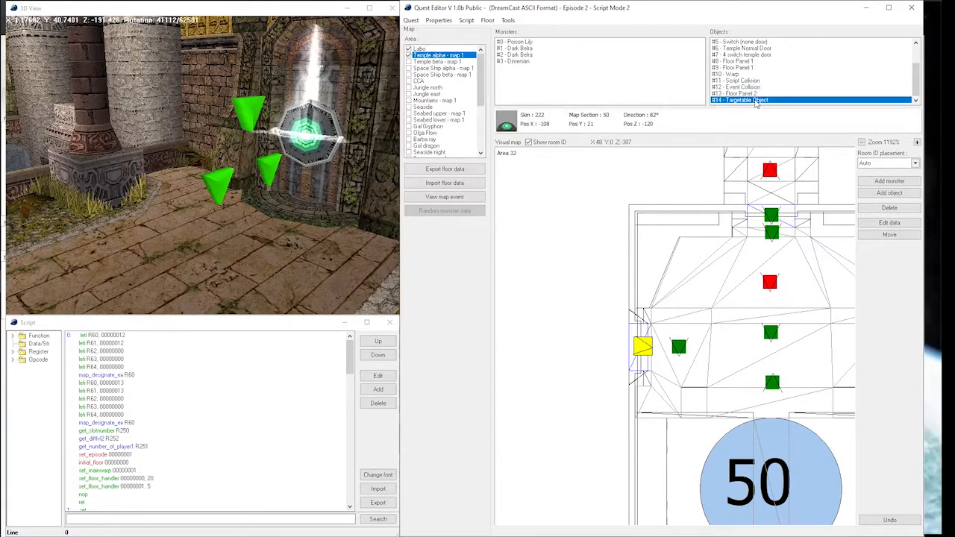
double_click(753, 100)
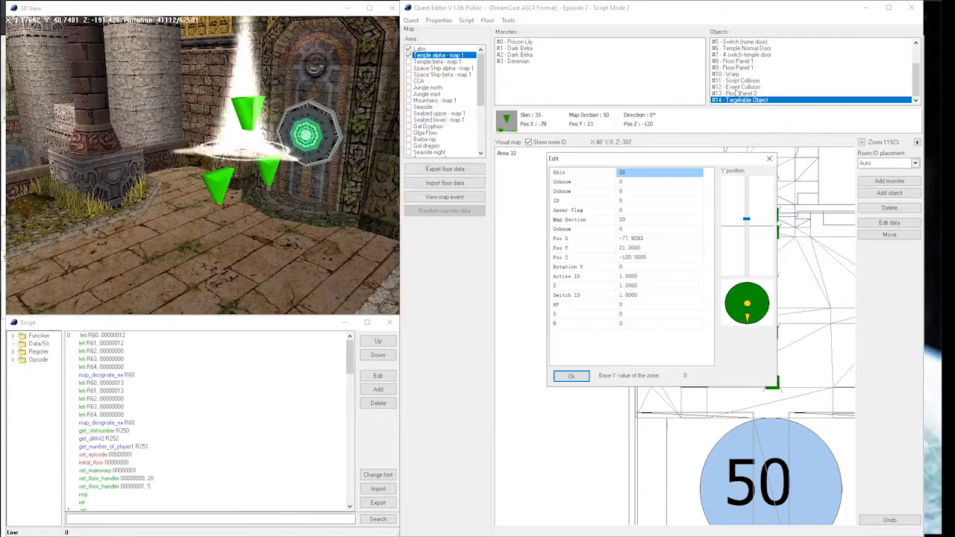
double_click(646, 237)
type("-")
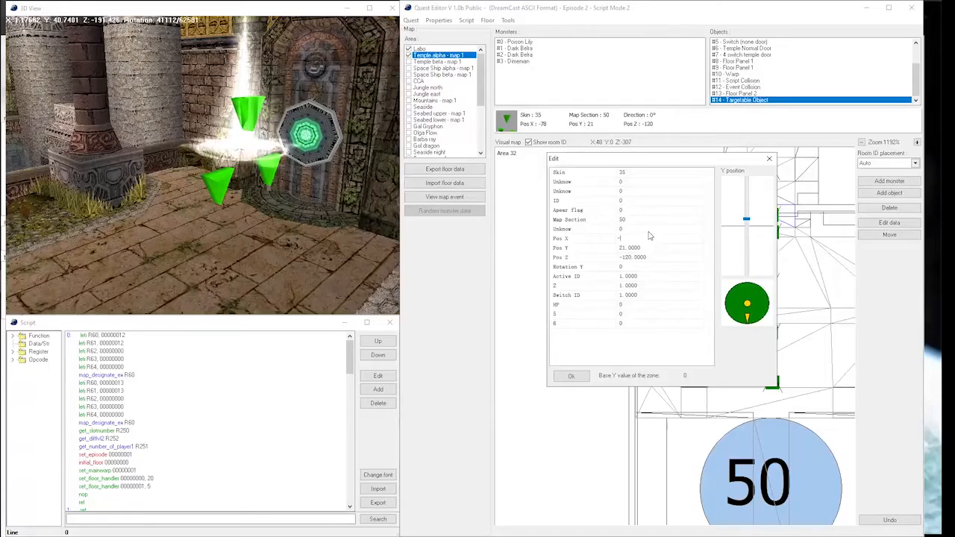
type("106")
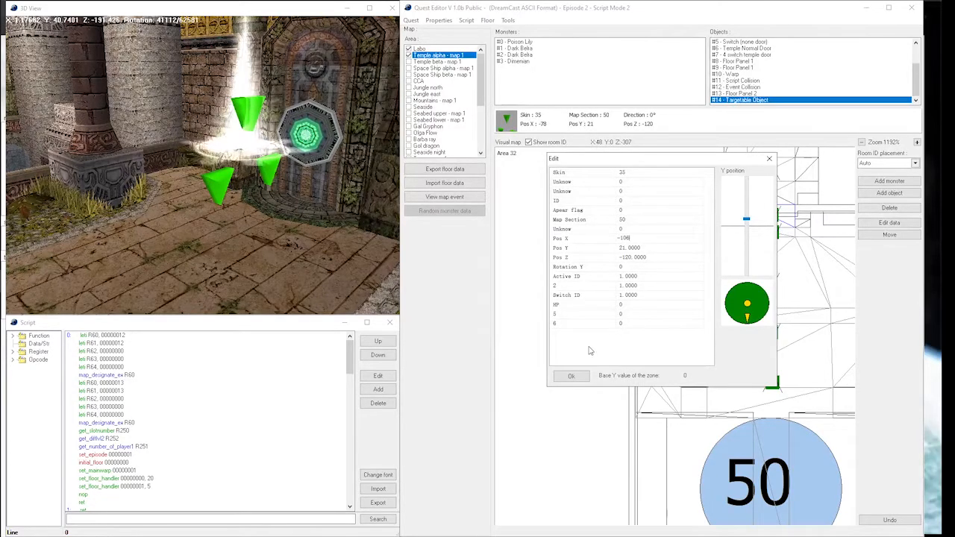
left_click(572, 376)
Step: Inspect the aligned objects in the 3D view and assign a new Switch ID to Floor Panel 2
scroll(683, 328, "up", 1)
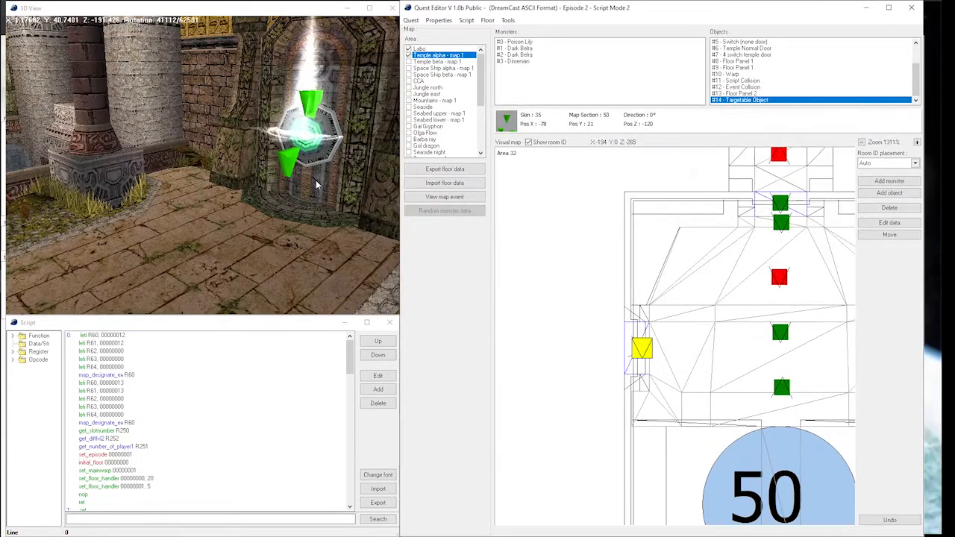
left_click_drag(299, 183, 373, 188)
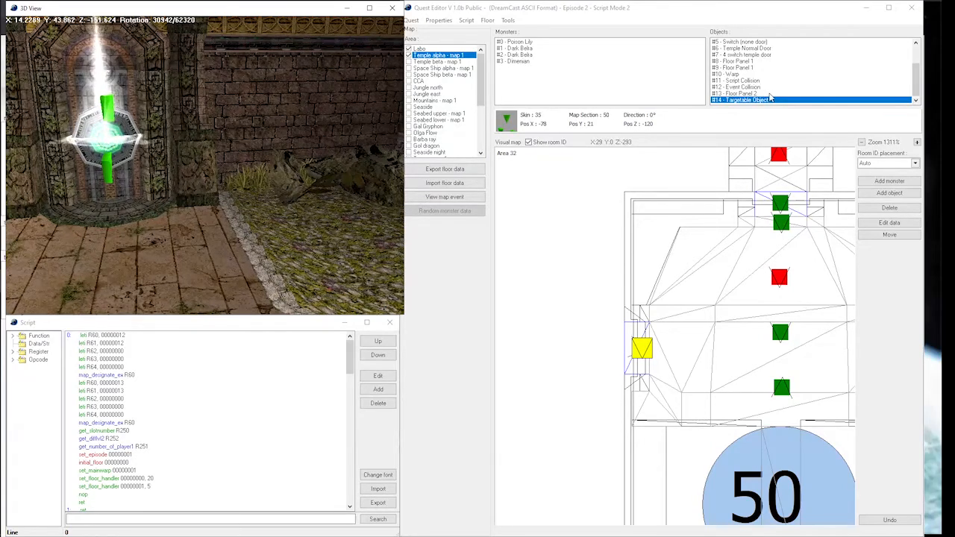
double_click(754, 94)
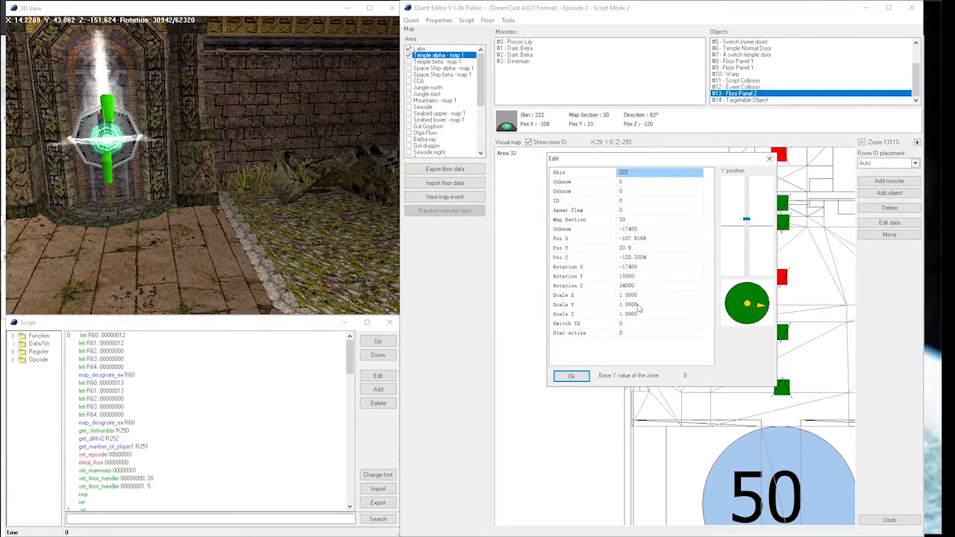
left_click(632, 326)
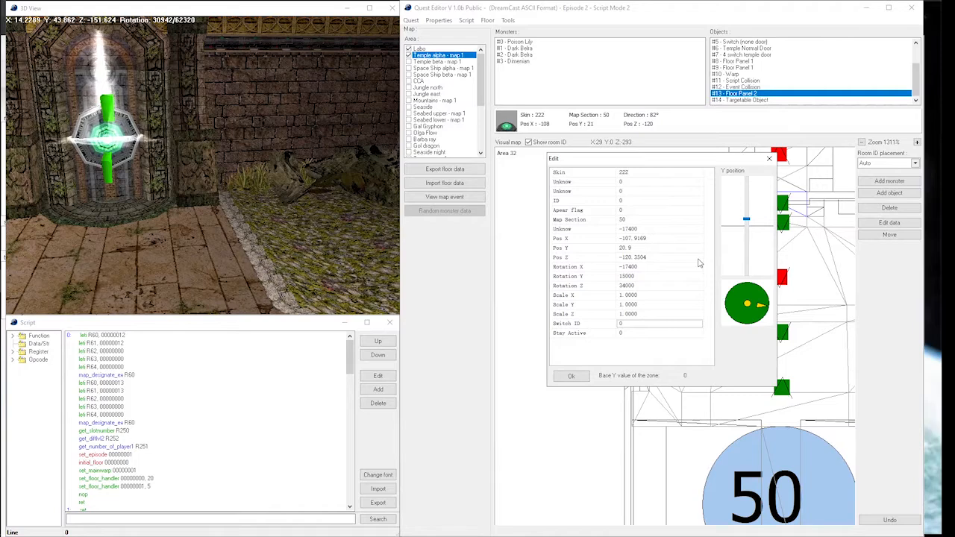
left_click(571, 377)
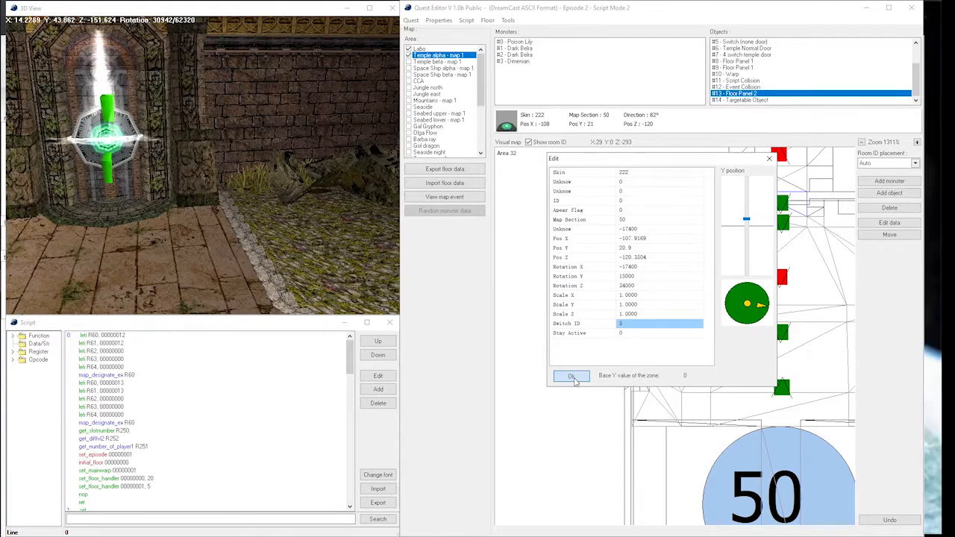
Step: Set Floor Panel 2's Switch ID to 6 and apply the change
type("6")
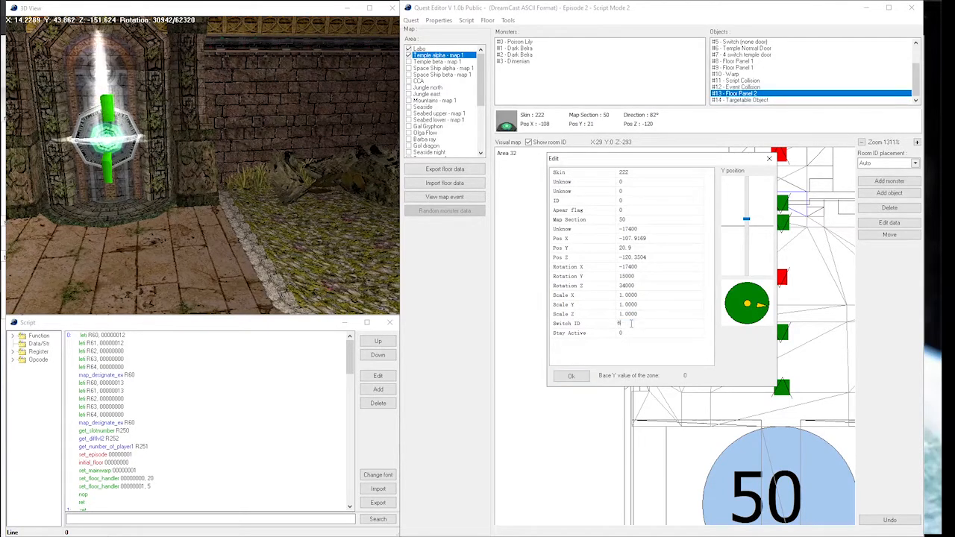
left_click(626, 334)
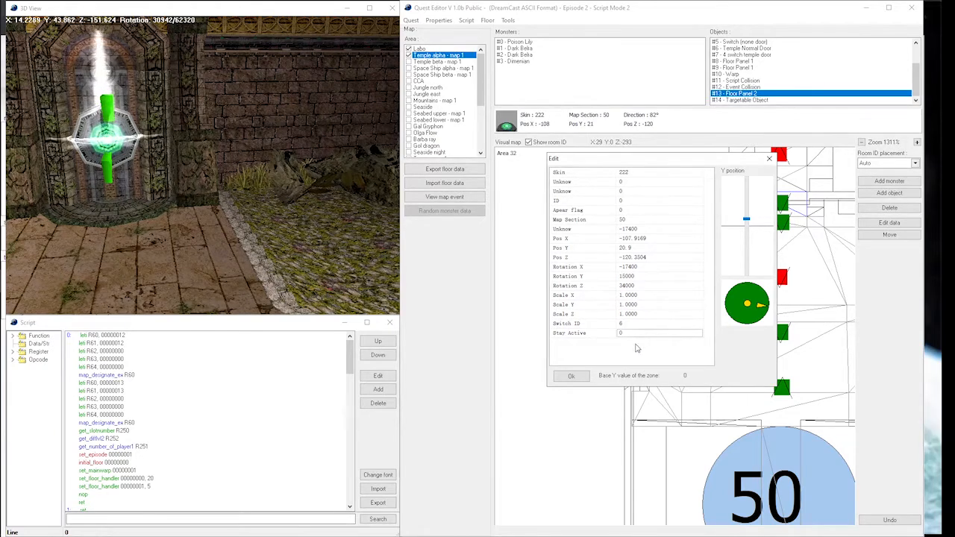
left_click(572, 376)
Step: Set the Targetable Object's Switch ID to 6 and its Active ID to 5
double_click(753, 100)
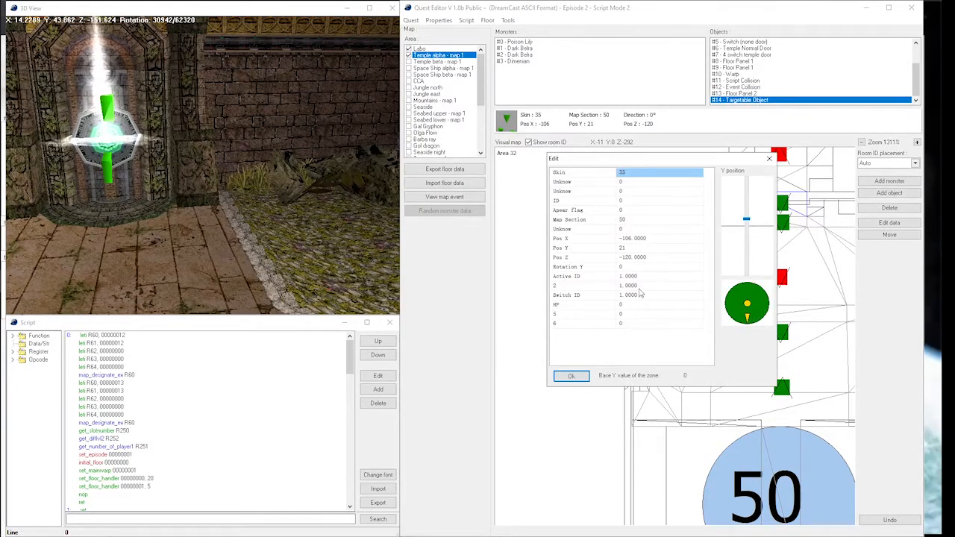
left_click(635, 296)
type("6")
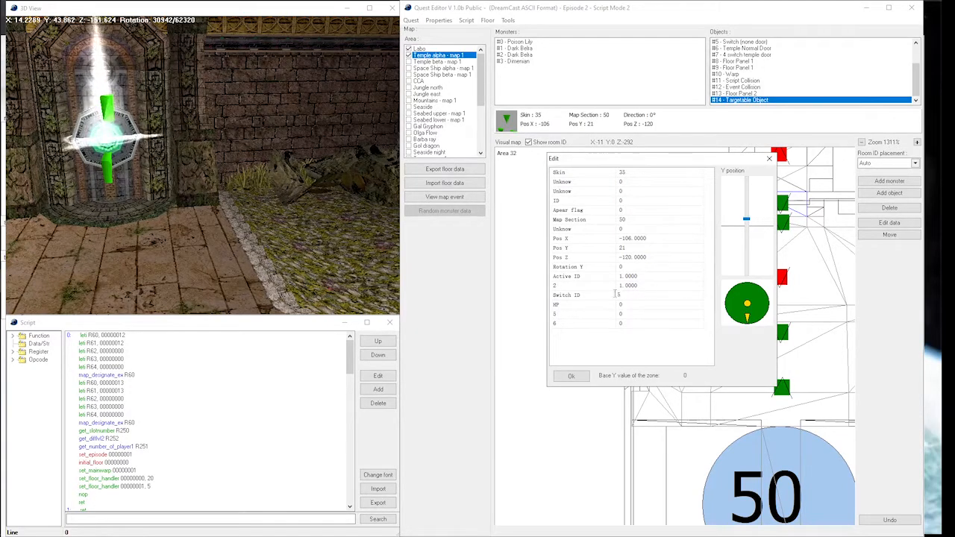
left_click(638, 277)
type("5")
left_click(646, 286)
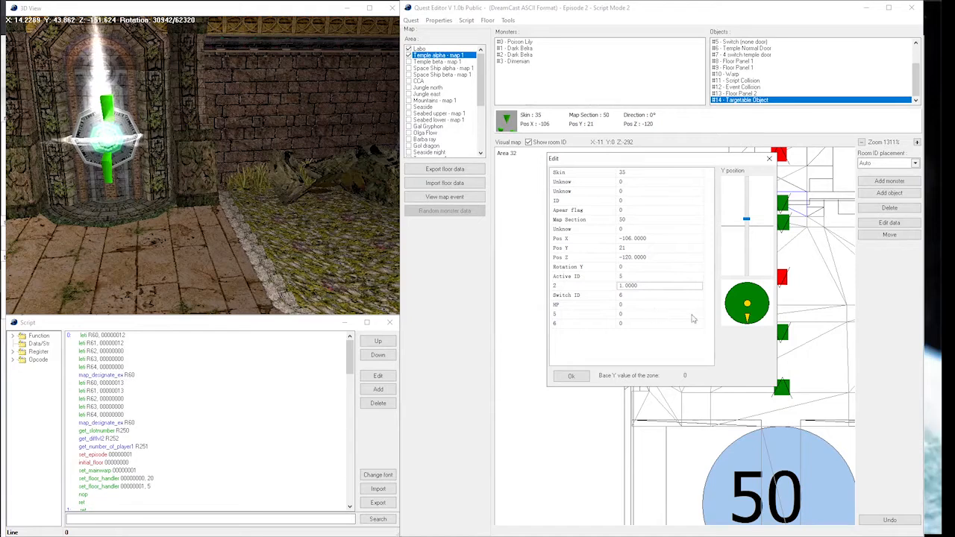
Step: Set the Targetable Object's HP to 3 and apply its edited properties
left_click(651, 306)
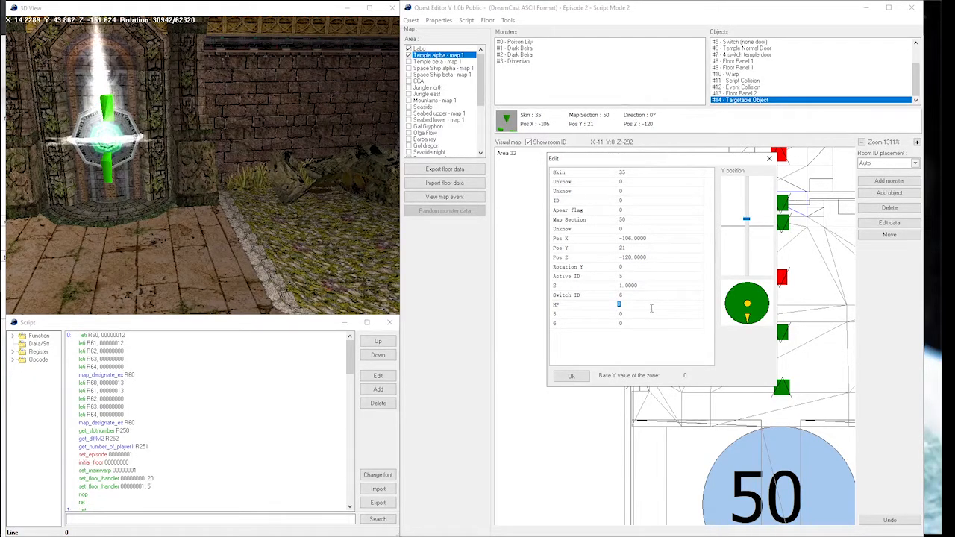
type("3")
left_click(660, 315)
left_click(649, 306)
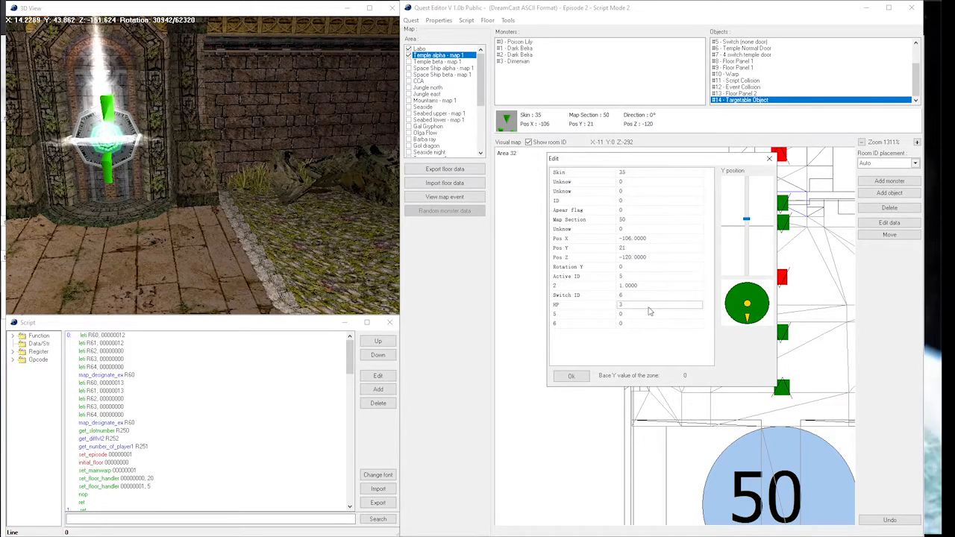
left_click(582, 376)
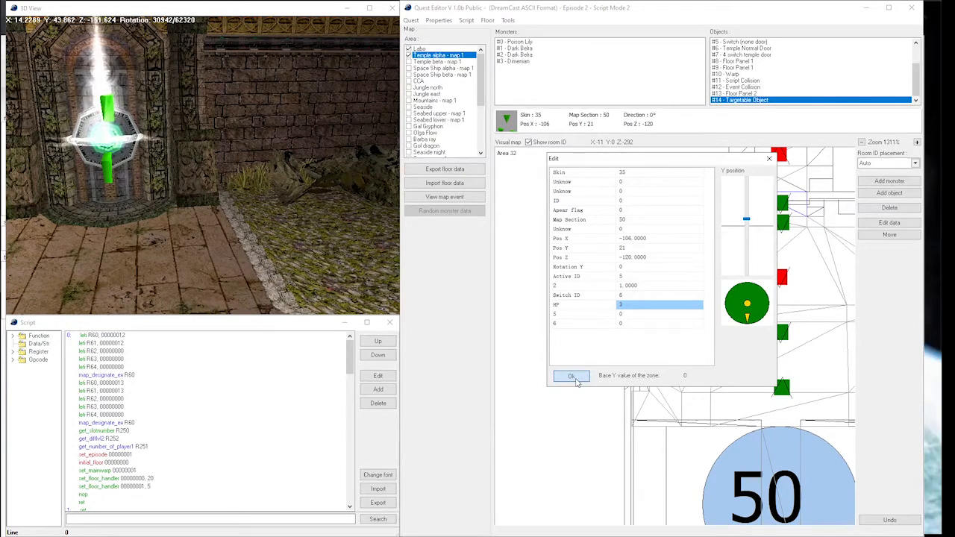
left_click(572, 376)
Step: Add a long rising bridge (with pink high edges) across the water at the centre of section 50
left_click_drag(238, 203, 181, 209)
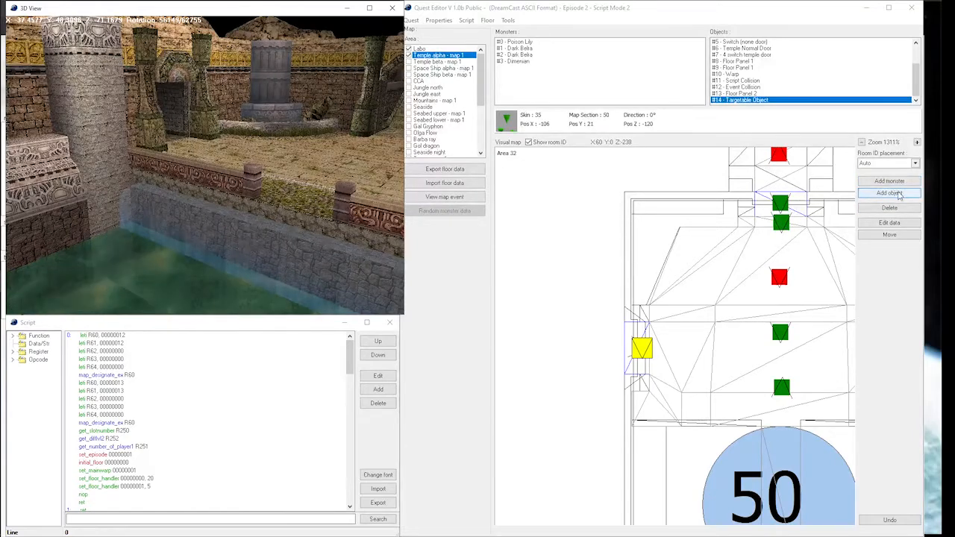
left_click(907, 193)
left_click(696, 258)
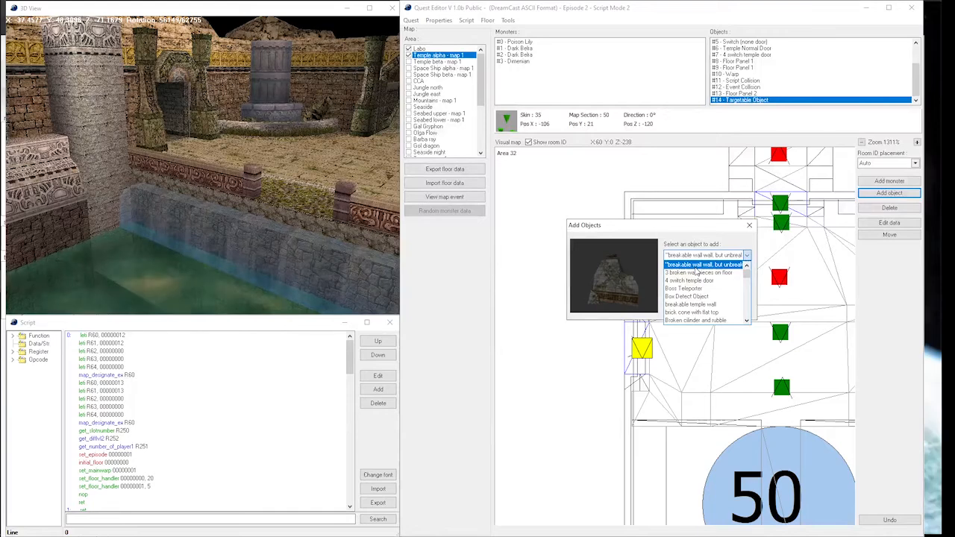
scroll(702, 273, "down", 5)
left_click(704, 273)
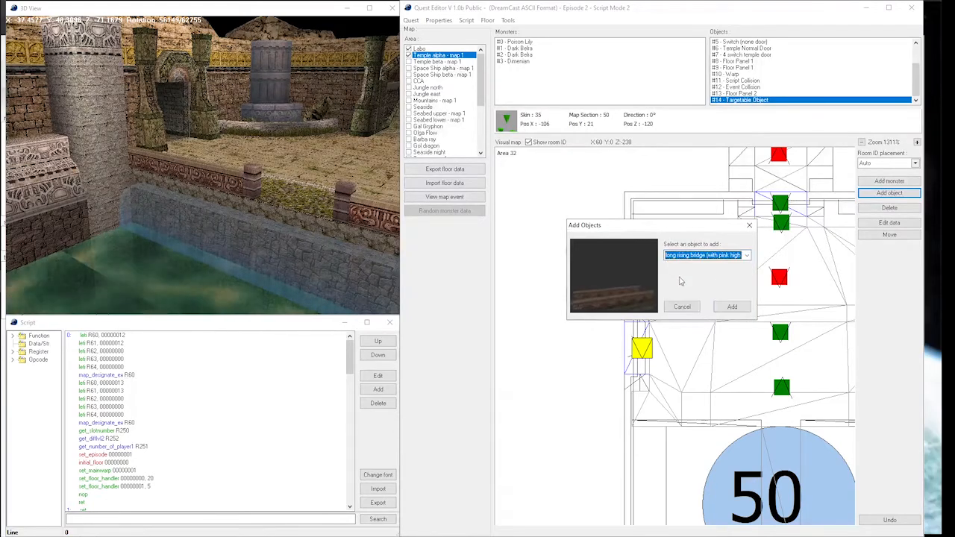
left_click(732, 305)
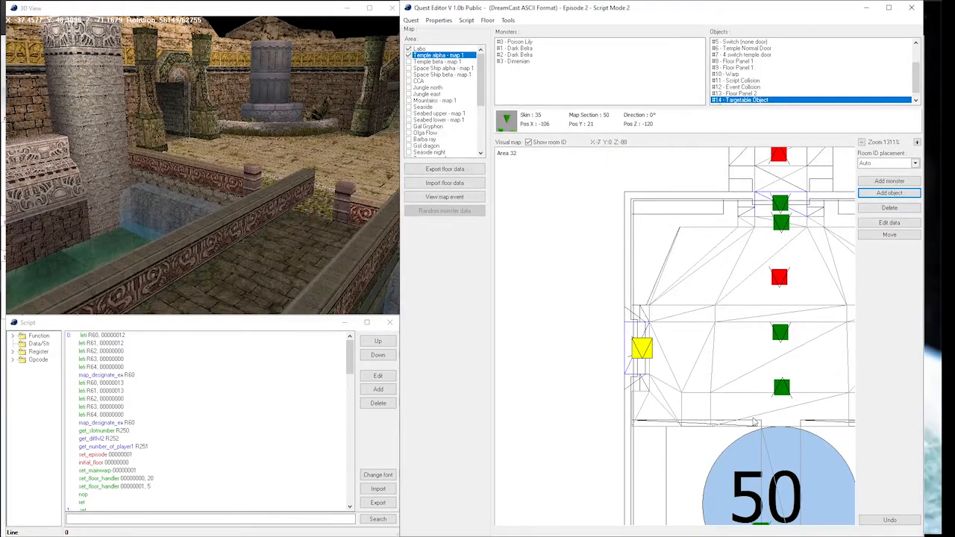
scroll(756, 432, "down", 2)
left_click_drag(746, 417, 706, 408)
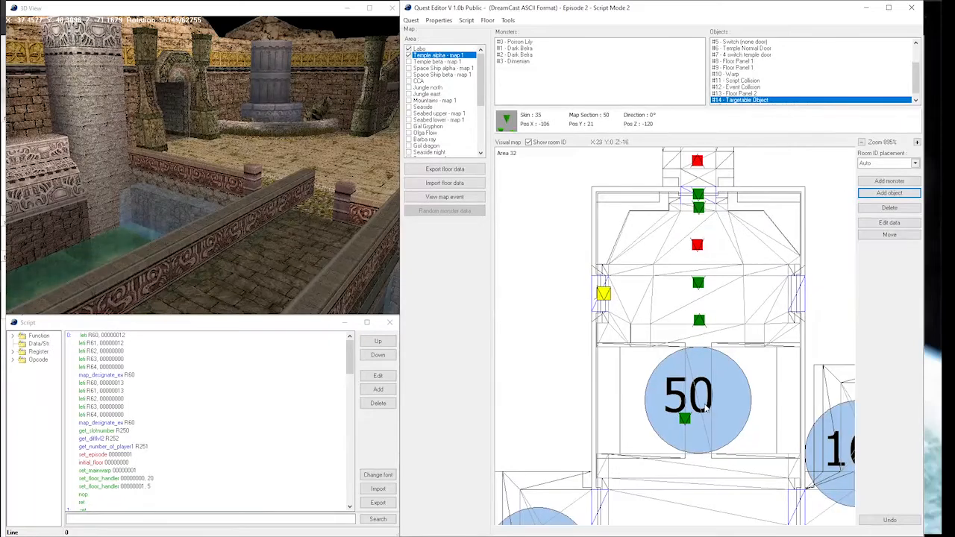
left_click(700, 403)
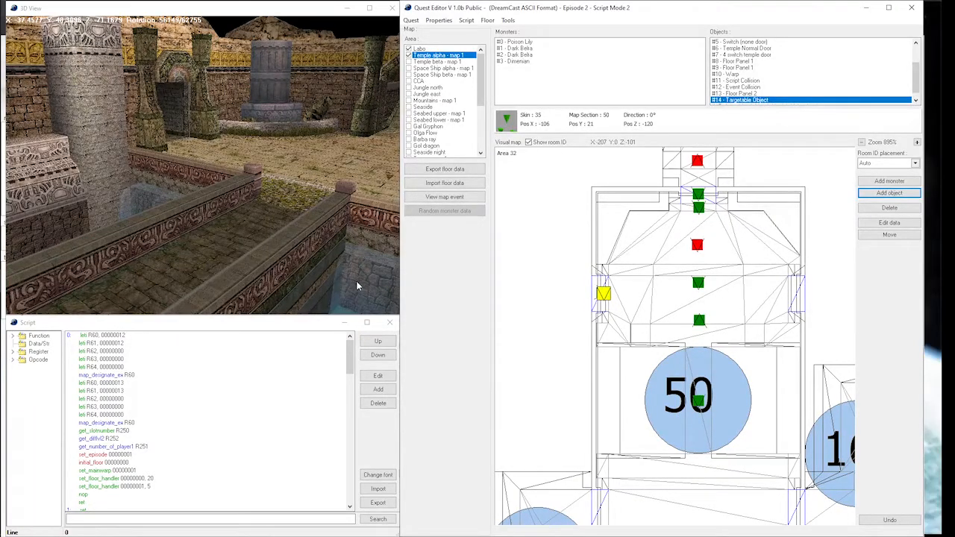
left_click(281, 256)
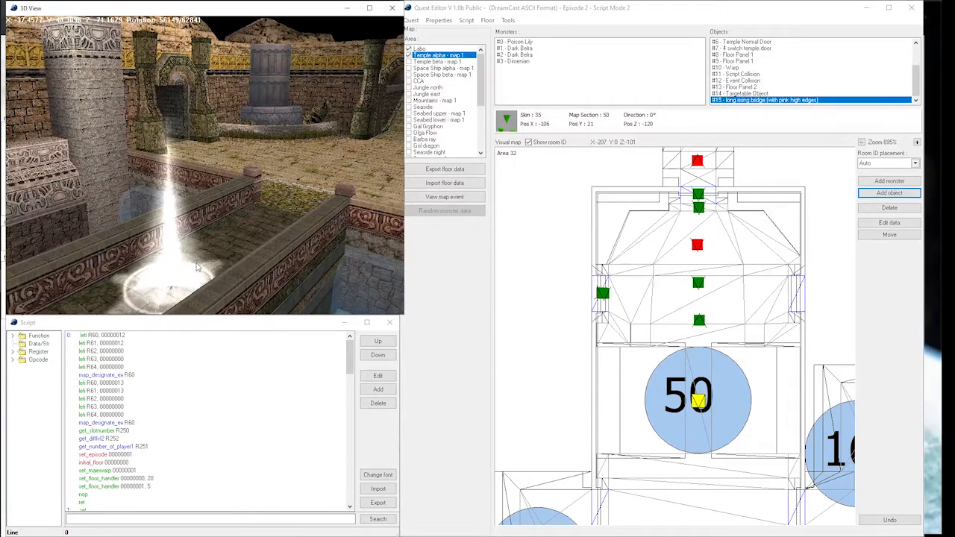
Step: Centre the long rising bridge in section 50 by setting its Pos X and Pos Z to 0
left_click(909, 222)
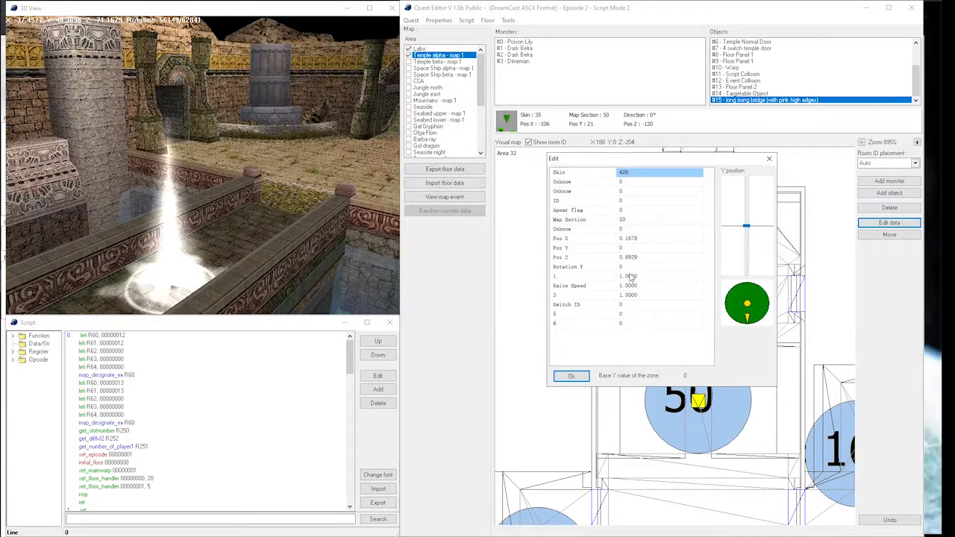
left_click(635, 238)
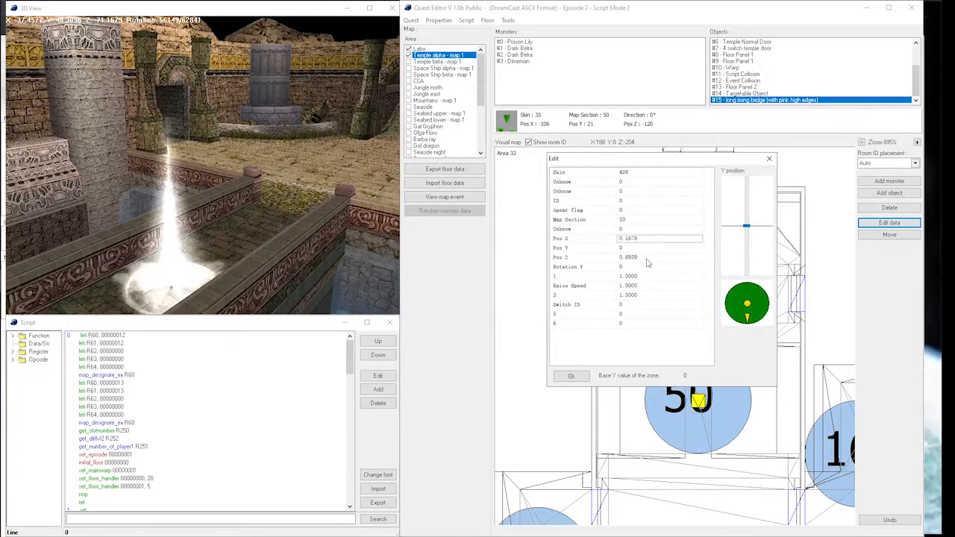
left_click(641, 258)
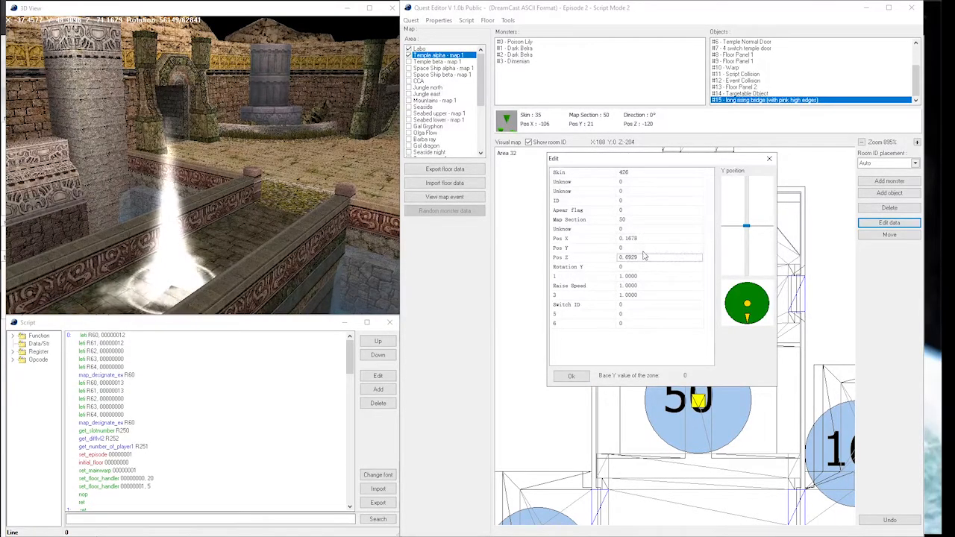
type("0")
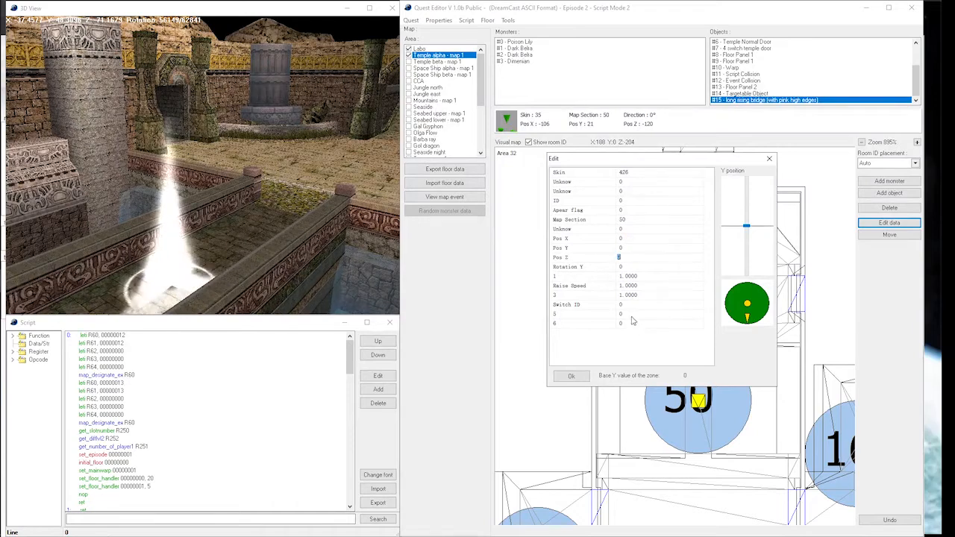
Step: Set the long rising bridge's Switch ID to 6, leave its Raise Speed as is, and apply the properties
left_click(634, 306)
double_click(634, 305)
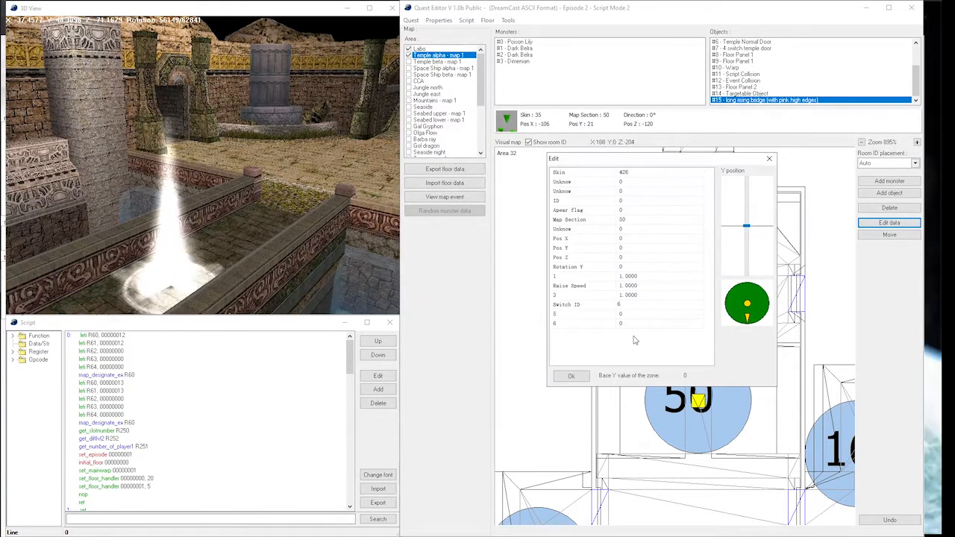
type("6")
key("Up")
key("Up")
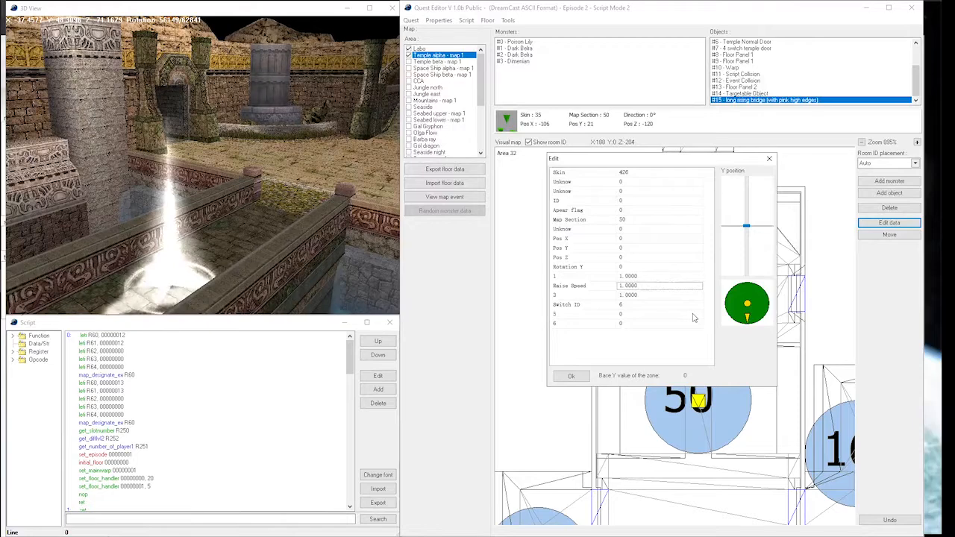
double_click(638, 286)
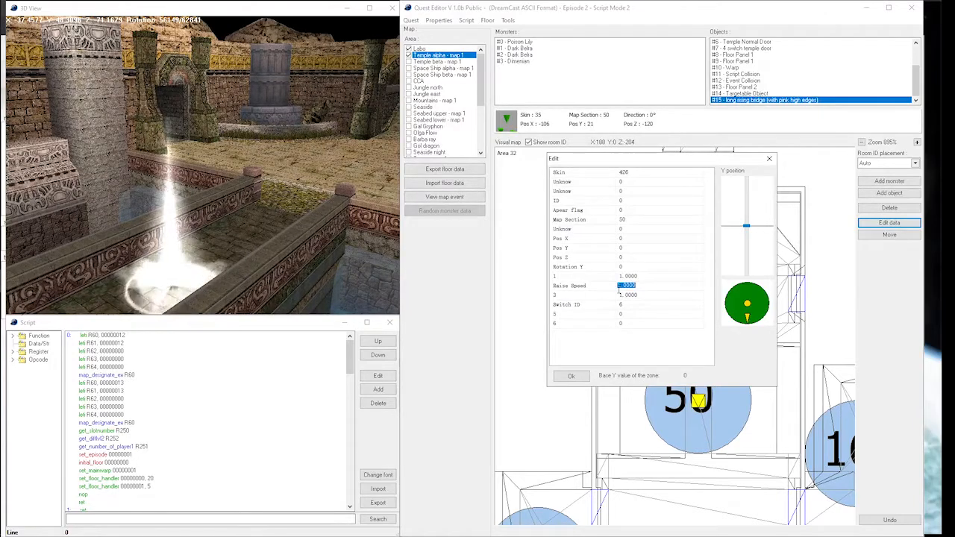
left_click(653, 288)
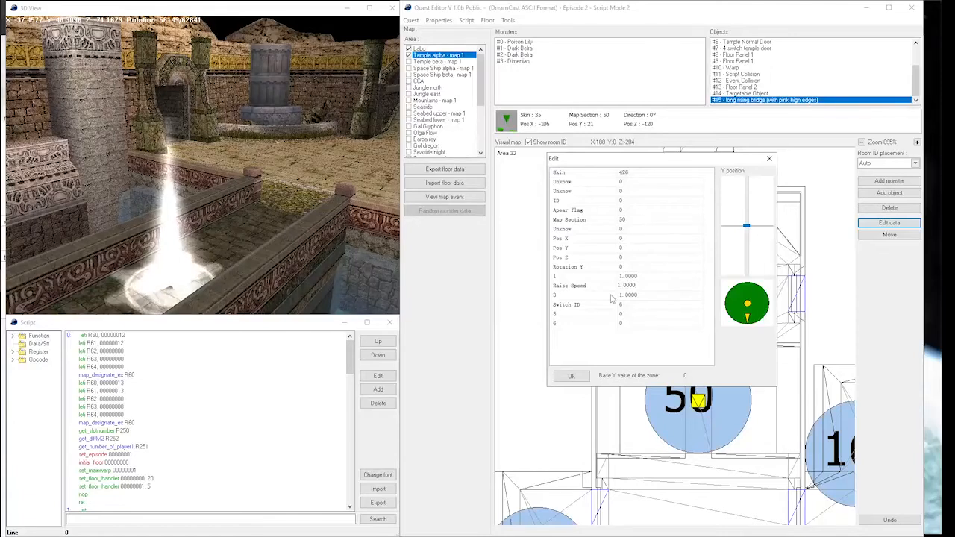
left_click(583, 380)
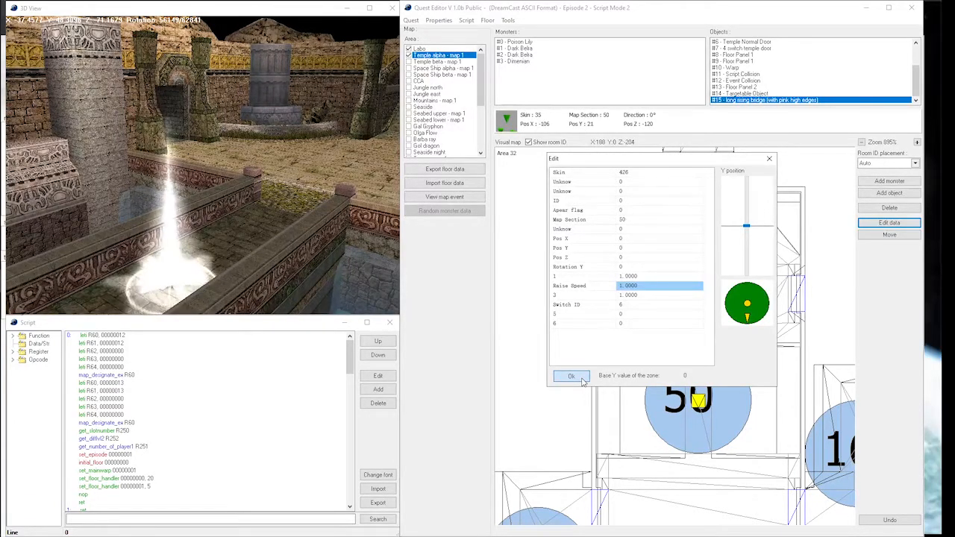
left_click(583, 378)
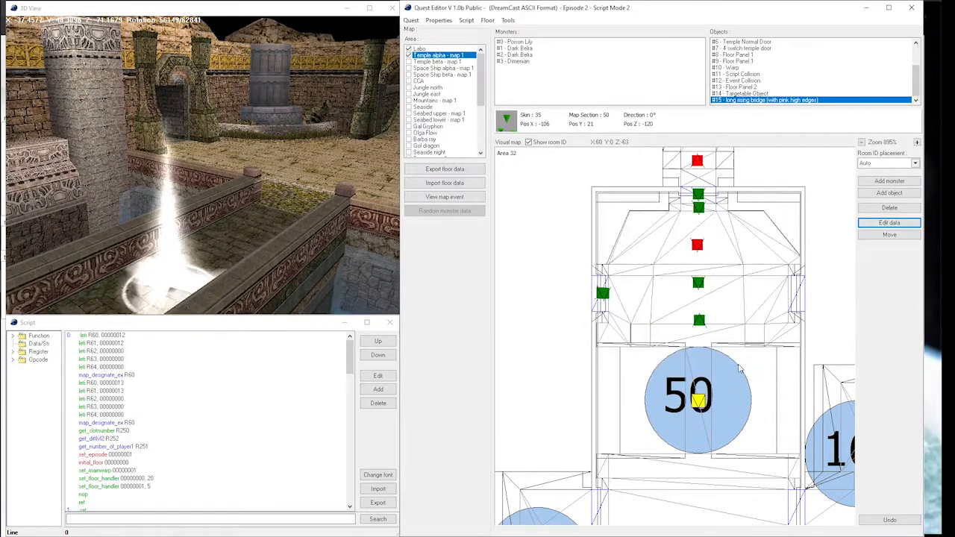
Step: Add an Elemental Trap in section 50 at about X 0, Z 32, just beyond the rising bridge's centre
left_click(897, 194)
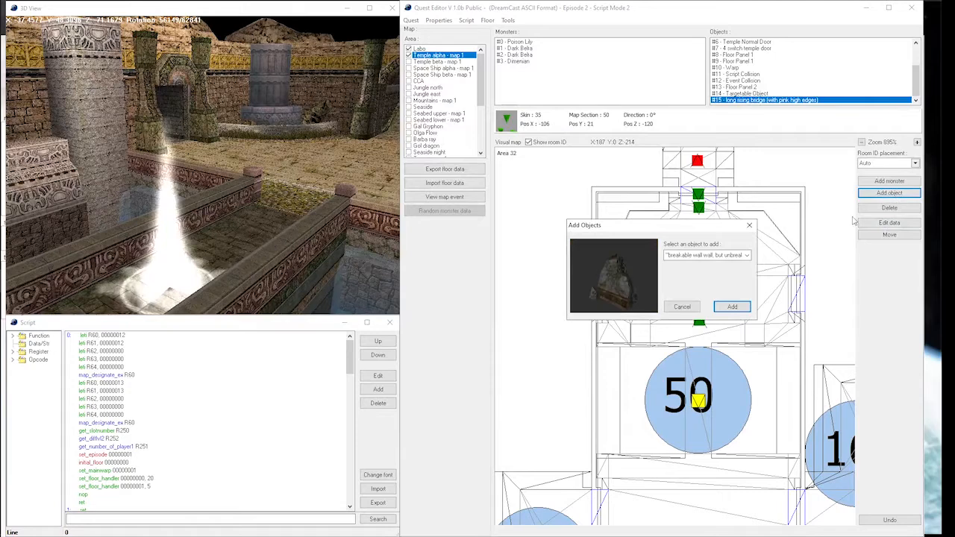
left_click(713, 256)
scroll(710, 266, "up", 3)
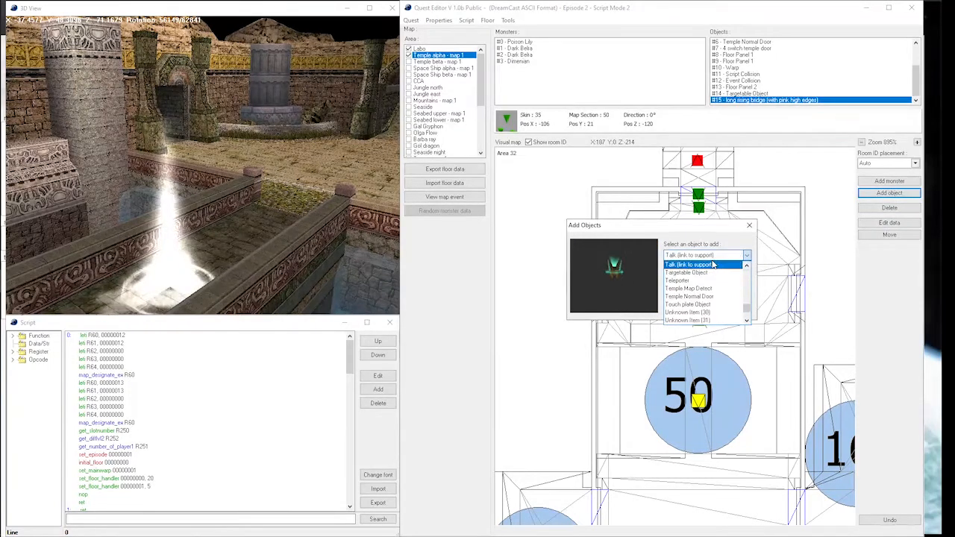
key("e")
left_click(704, 273)
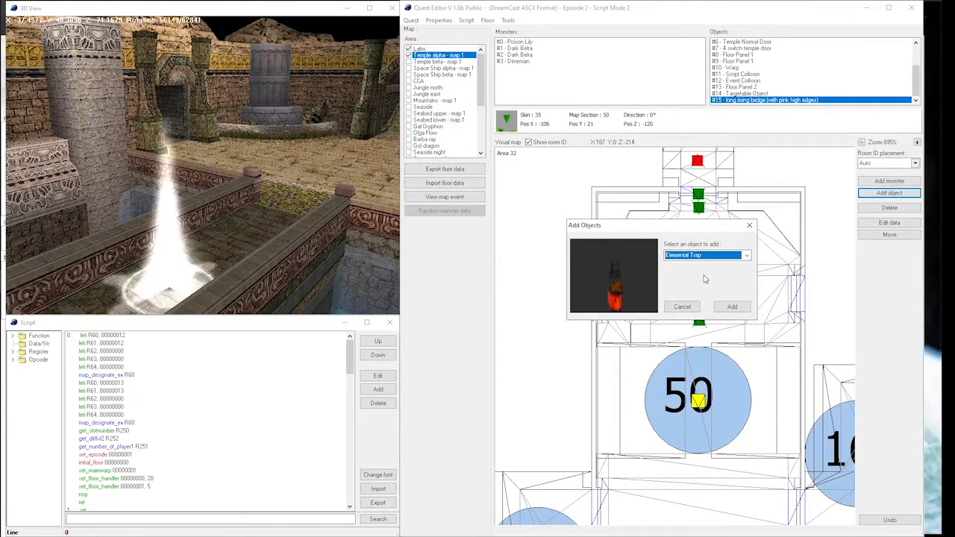
left_click(732, 305)
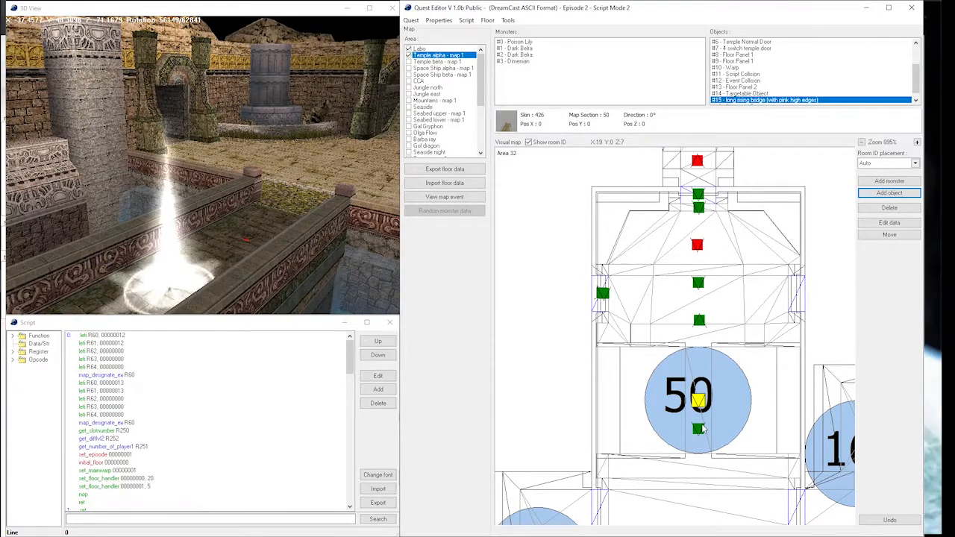
left_click(699, 430)
Step: Set the Elemental Trap's Trigger Radius to -15 and its Blast Radius to -80
double_click(699, 429)
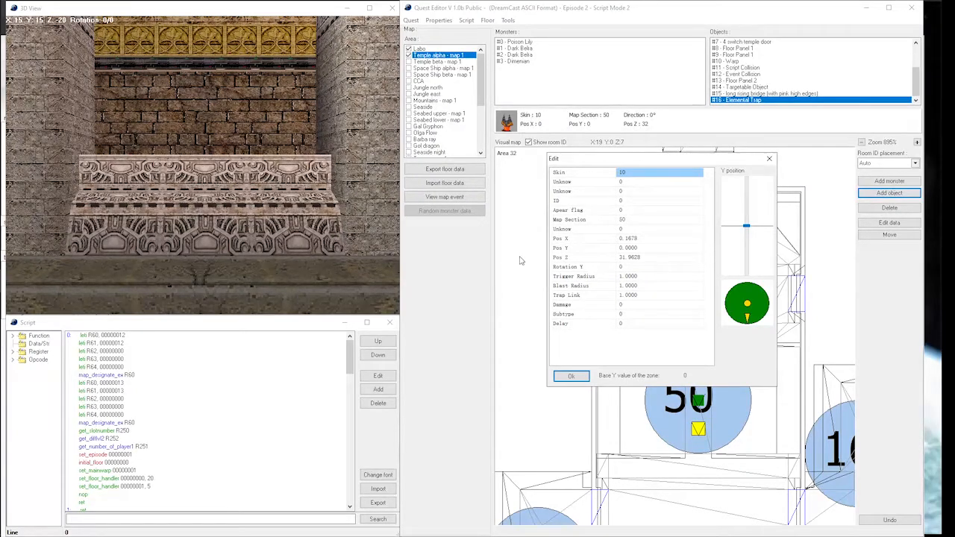
left_click(647, 278)
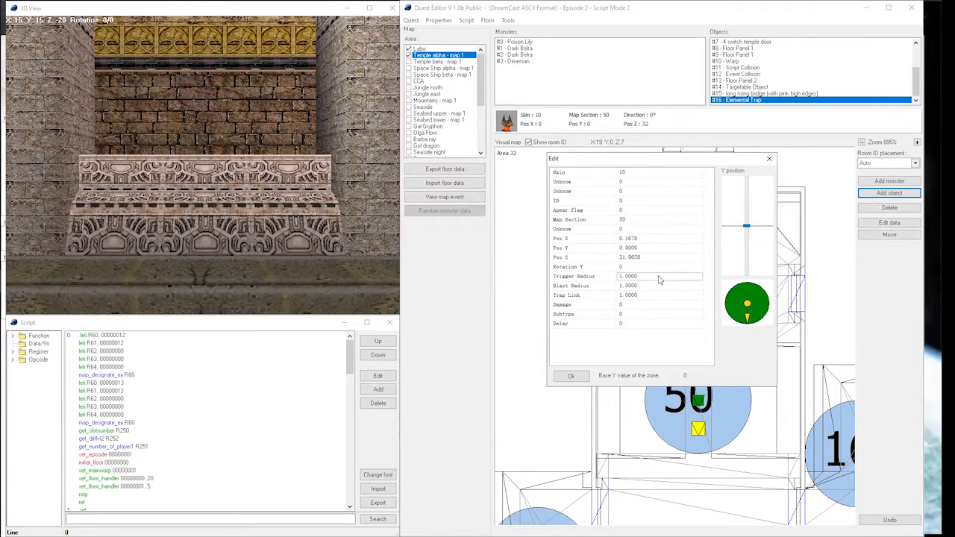
double_click(659, 277)
type("-15")
left_click(651, 286)
double_click(653, 288)
type("-80")
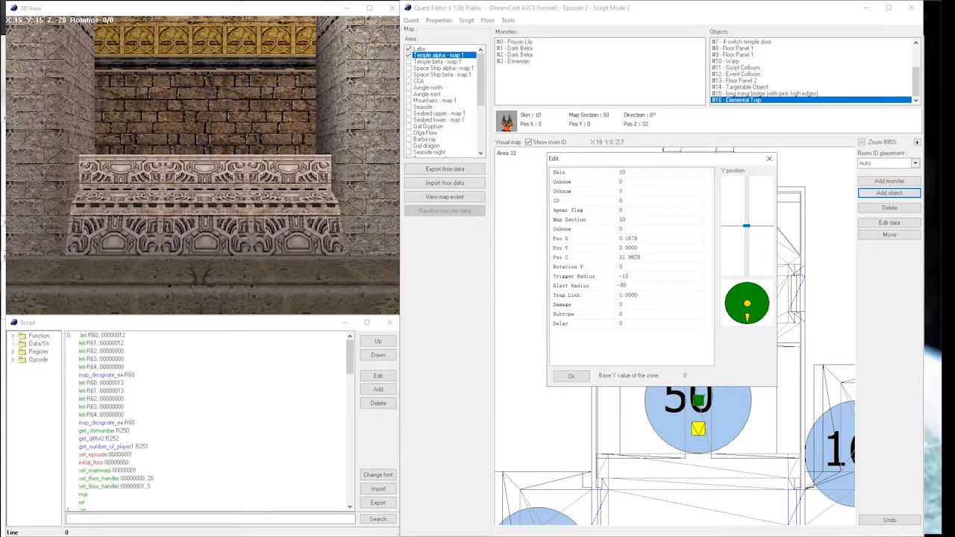
Step: Set the Elemental Trap's Trap Link to -1, Delay to 40 and Damage to 100
left_click(653, 297)
double_click(653, 297)
type("-1")
key("Return")
double_click(640, 323)
type("40")
left_click(630, 306)
type("100")
Step: Review the Elemental Trap's radius, link, damage, subtype and delay settings and close its properties
left_click(654, 279)
double_click(655, 277)
left_click(635, 288)
double_click(638, 286)
left_click(640, 297)
double_click(639, 297)
left_click(650, 308)
double_click(656, 304)
left_click(660, 316)
double_click(661, 314)
left_click(662, 317)
double_click(669, 315)
double_click(661, 325)
left_click(770, 159)
Step: Add a Status Trap in section 50 and move it to about X 1, Z 57, beyond the Elemental Trap
left_click(881, 197)
left_click(746, 256)
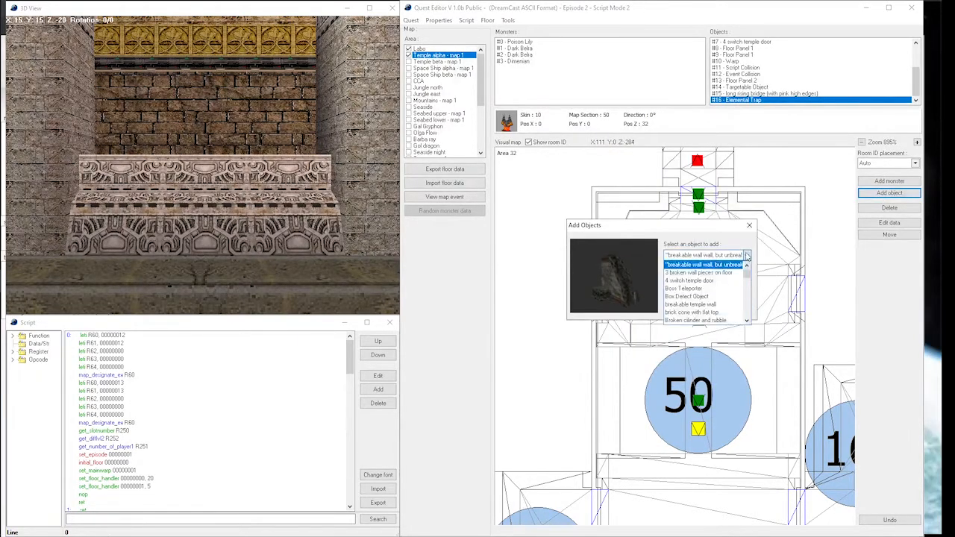
left_click_drag(747, 270, 752, 308)
left_click(694, 305)
left_click(731, 308)
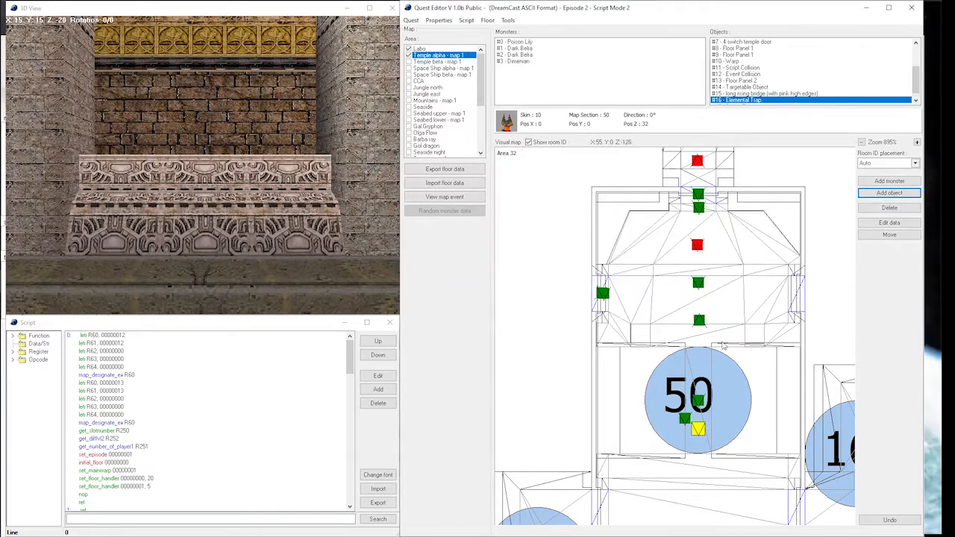
left_click(694, 416)
left_click(884, 235)
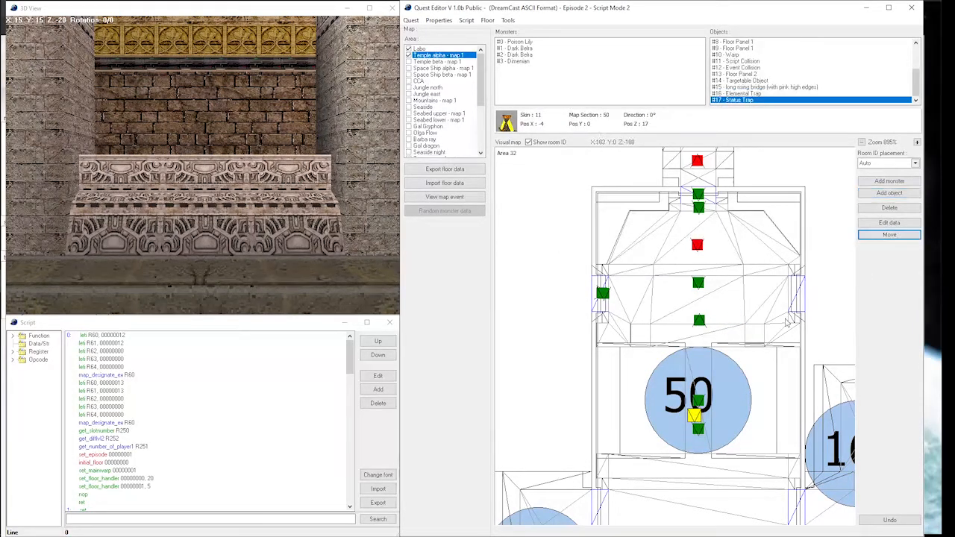
left_click(699, 452)
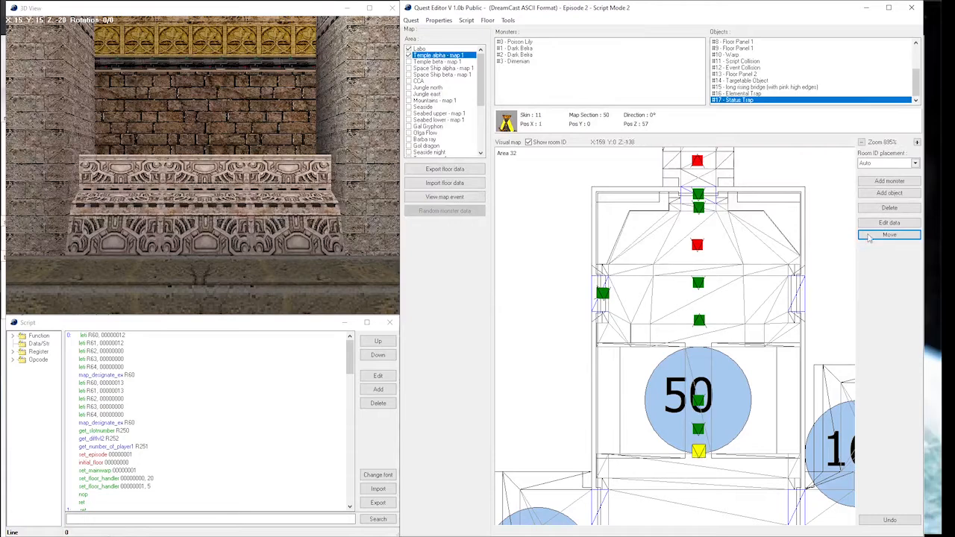
Step: Review the Status Trap's radius, link, subtype and delay settings and close its properties
left_click(889, 222)
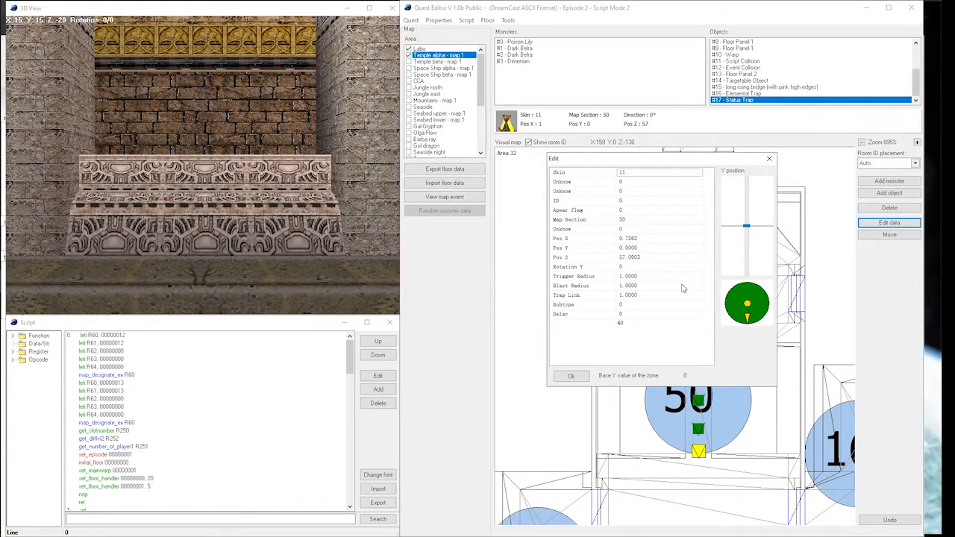
left_click(650, 305)
key("Return")
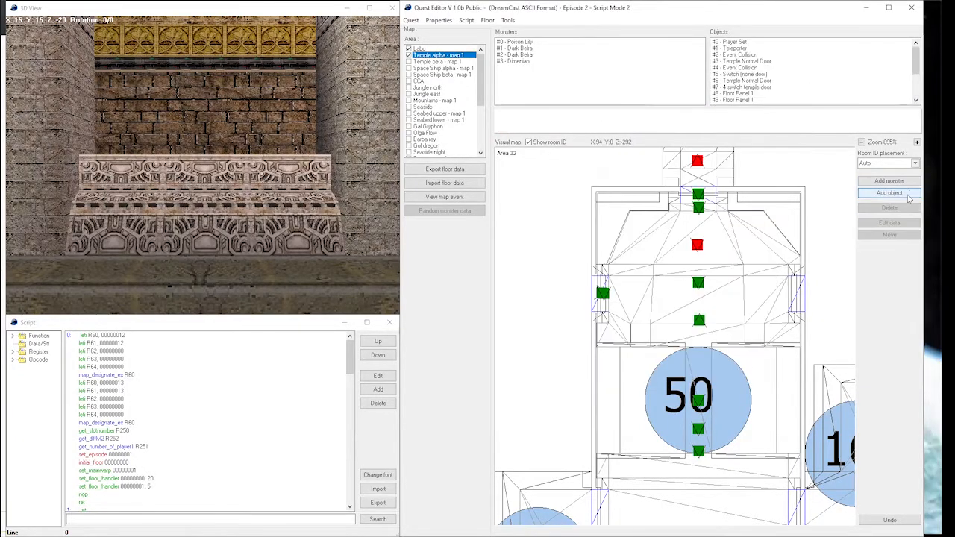
Step: Add a Fog Collision with a range of 100 in section 50 at about X -1, Z 12
left_click(889, 192)
left_click(702, 255)
scroll(716, 295, "down", 5)
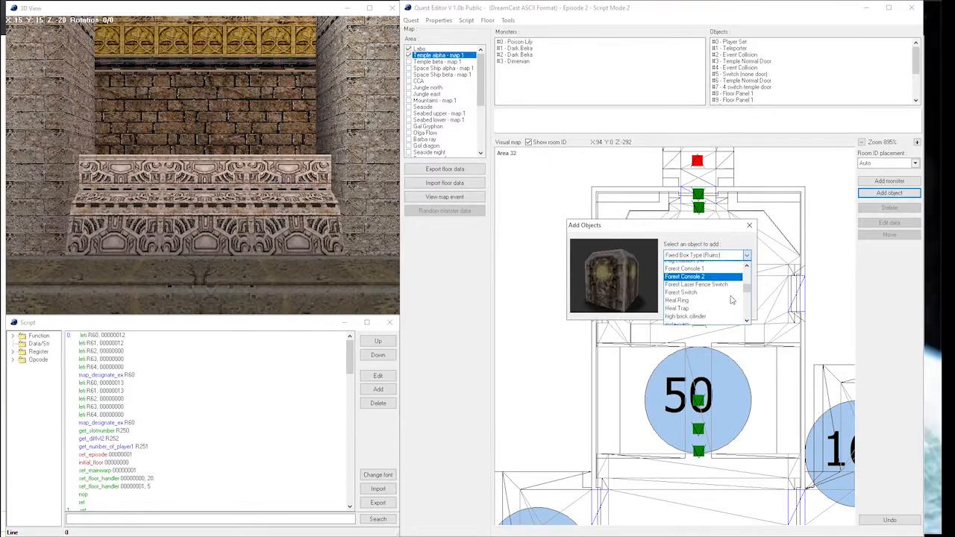
scroll(724, 300, "up", 5)
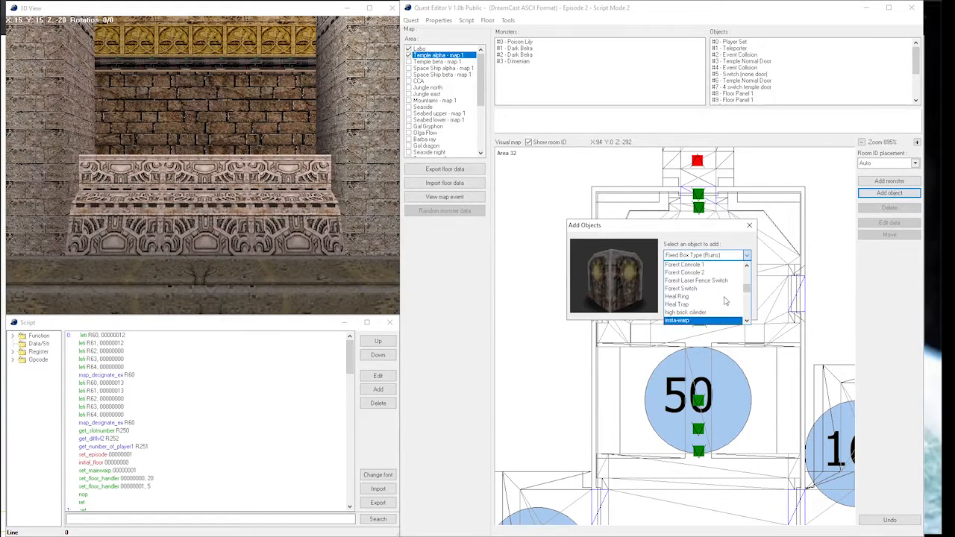
left_click(701, 275)
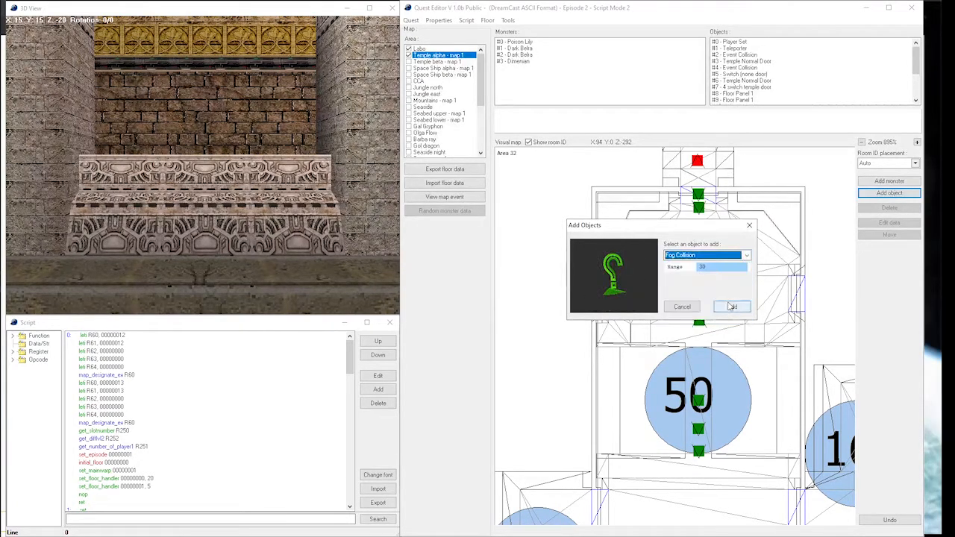
double_click(727, 268)
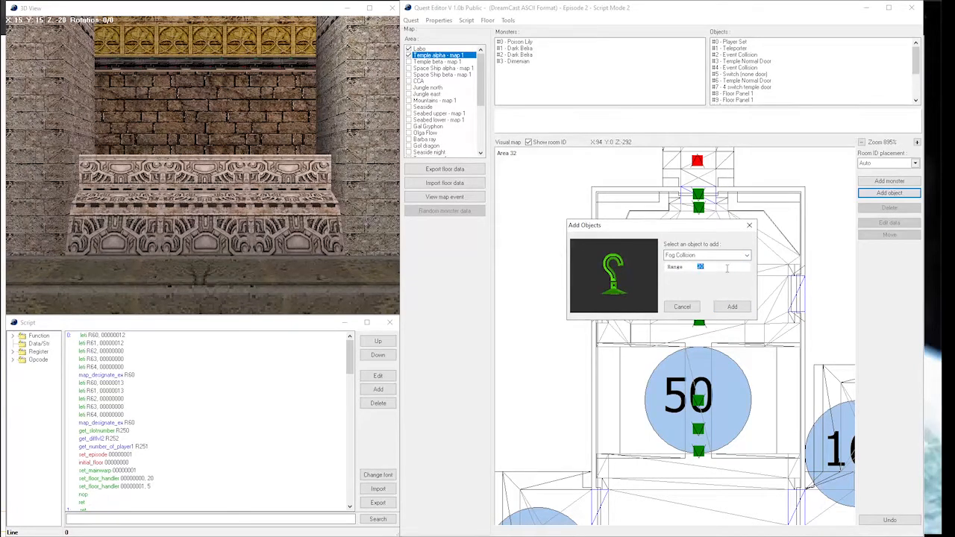
type("100")
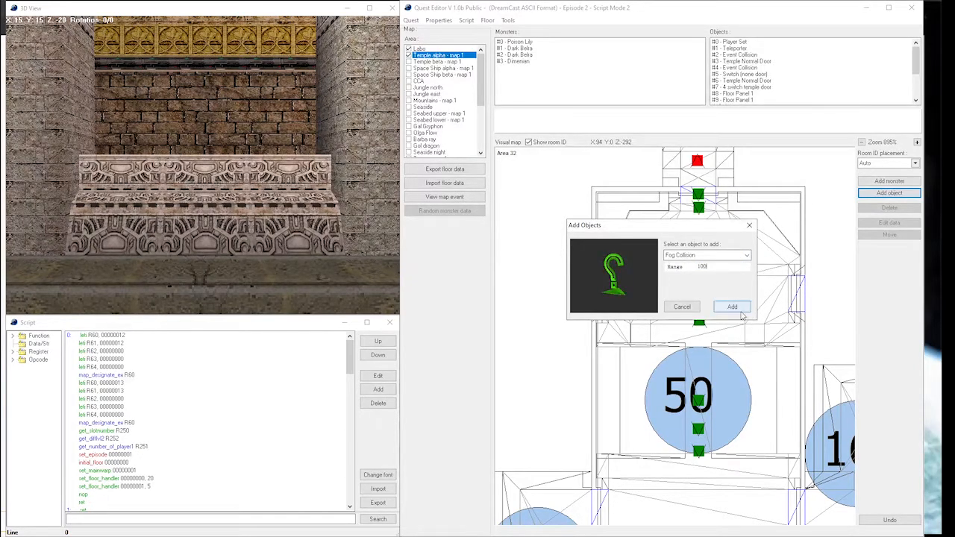
left_click(732, 307)
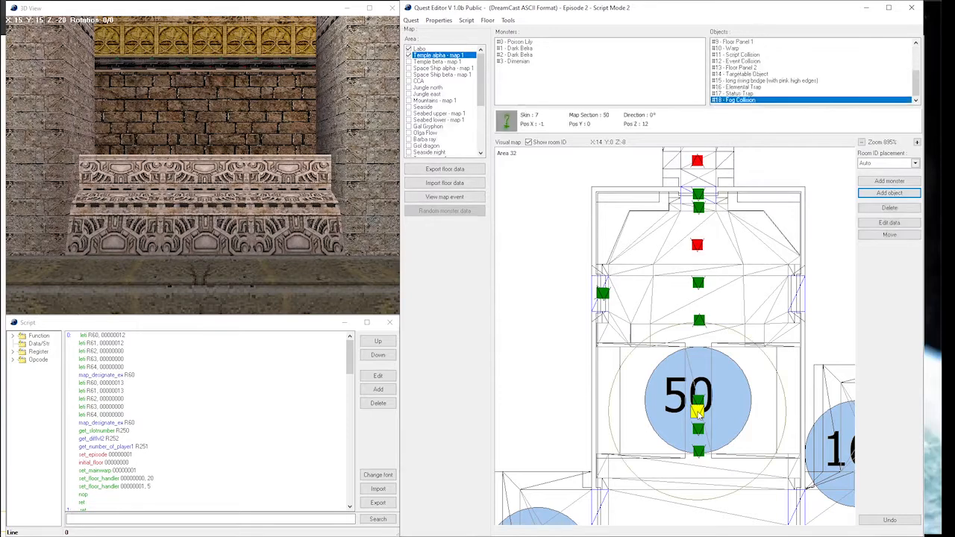
Step: Set the Fog Collision's Radius to 80
left_click(888, 224)
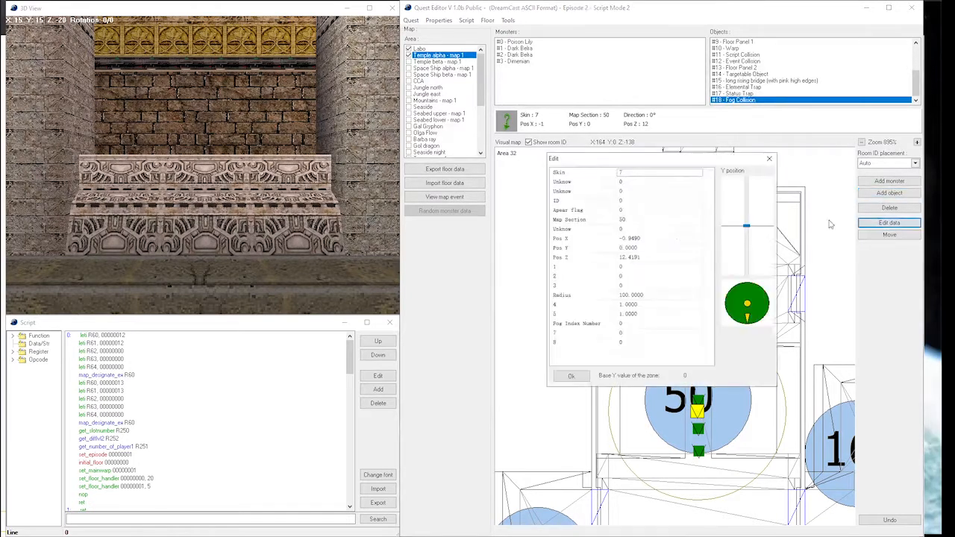
left_click(636, 295)
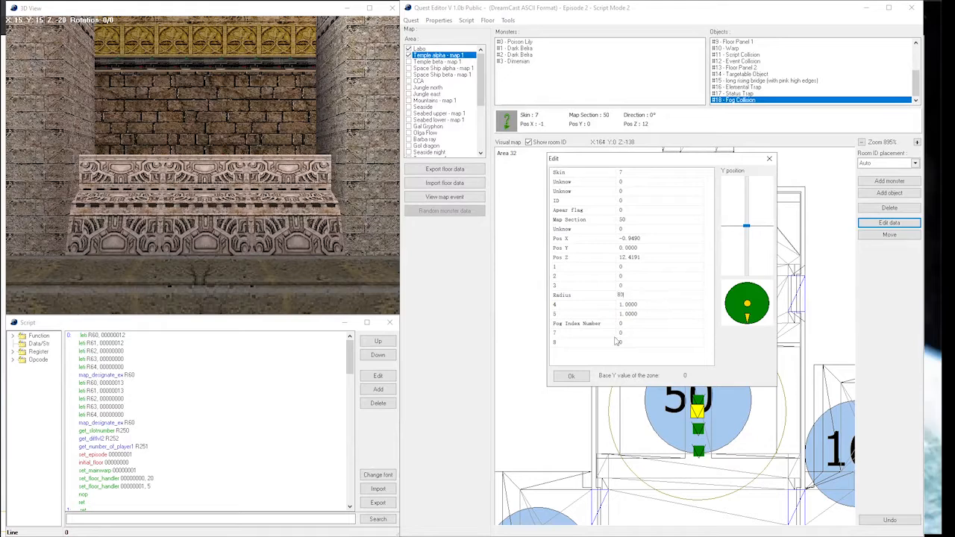
left_click(579, 376)
scroll(701, 412, "down", 1)
scroll(698, 412, "up", 1)
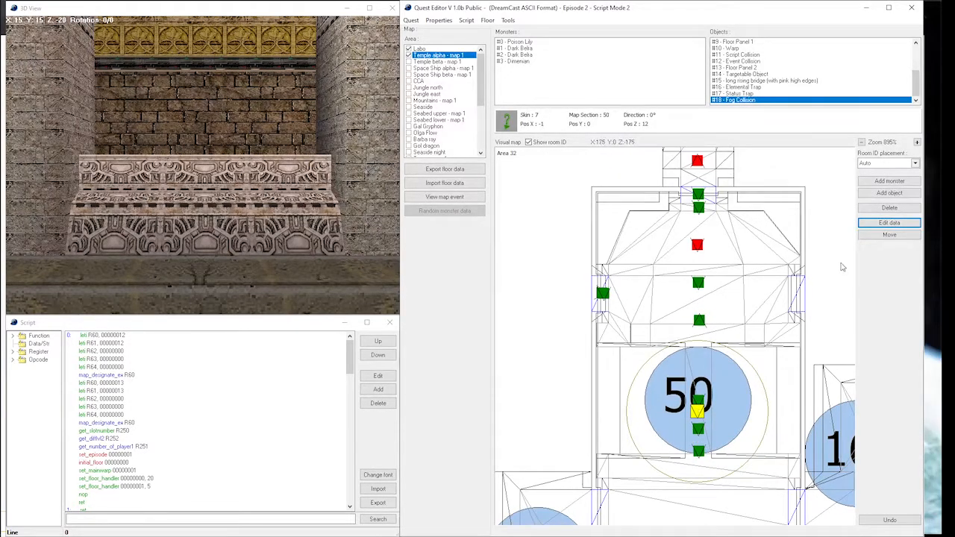
Step: Set the Fog Collision's Fog Index Number to 128
left_click(879, 225)
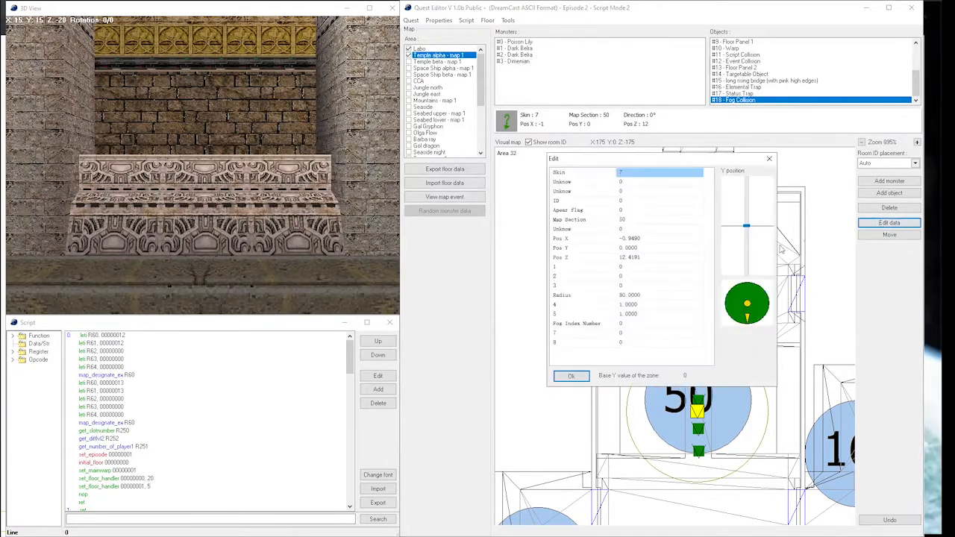
left_click(663, 324)
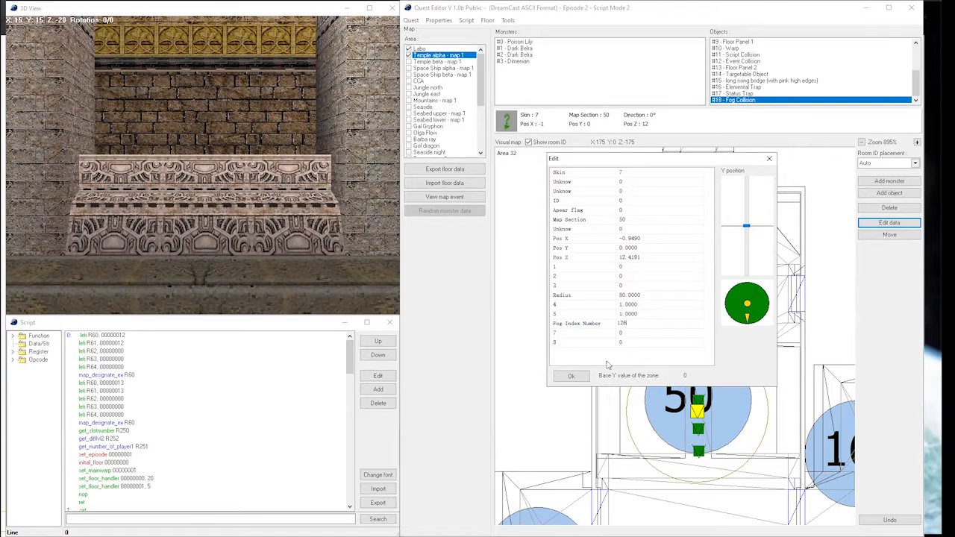
left_click(571, 376)
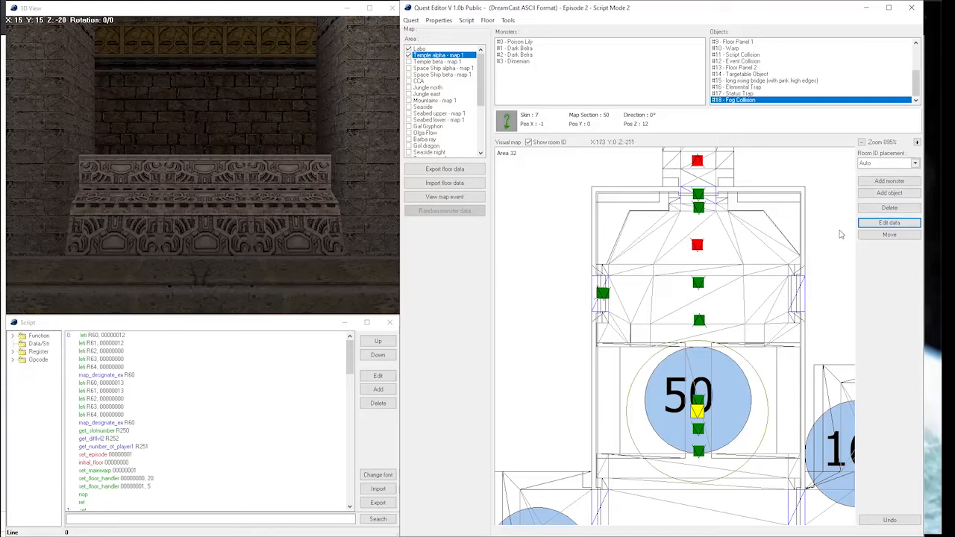
left_click(890, 193)
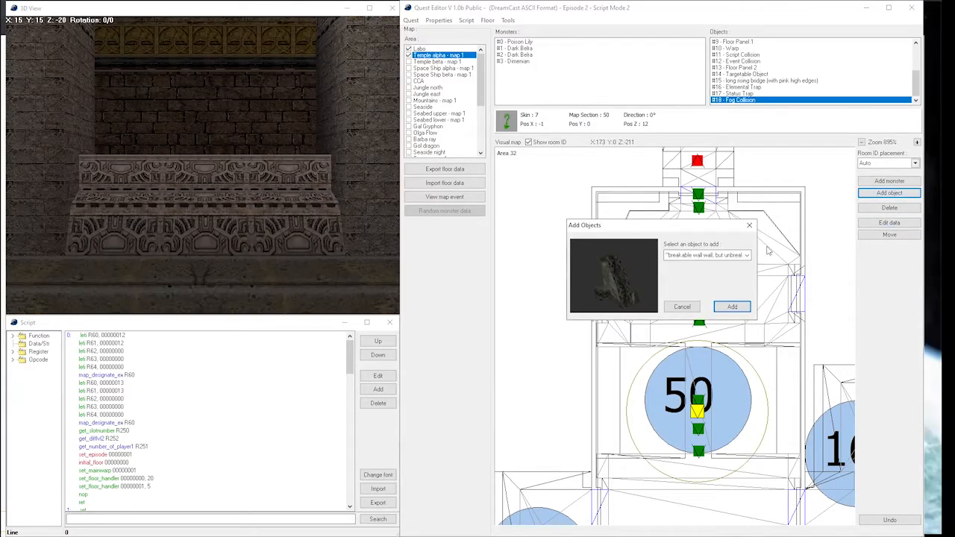
left_click(746, 255)
scroll(726, 298, "down", 5)
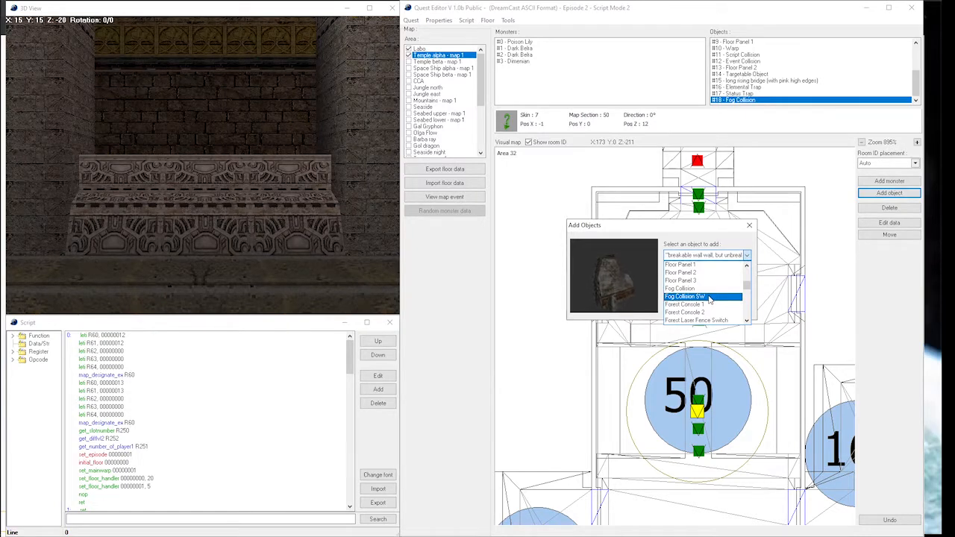
left_click(705, 297)
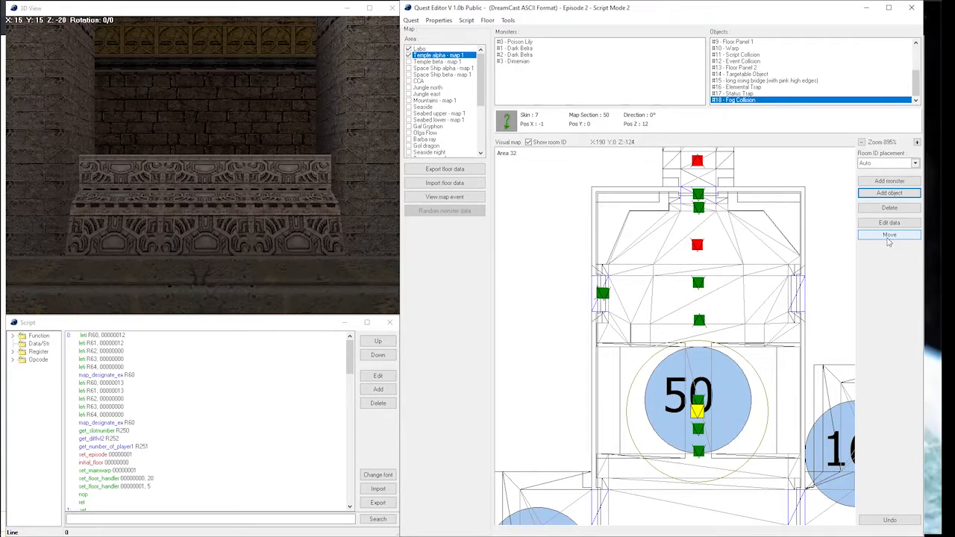
Step: Preview the Random Box Type (Ruins) among the objects available to add
left_click(889, 192)
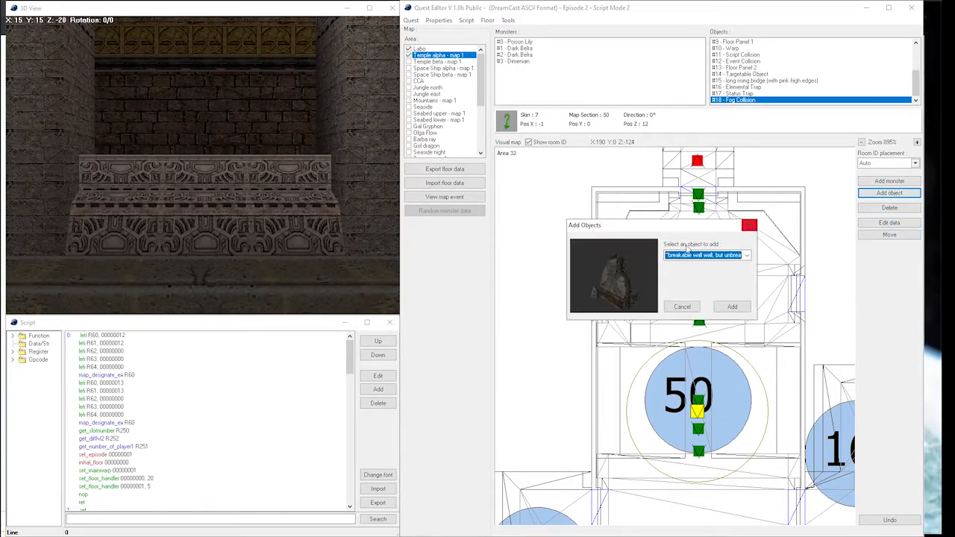
left_click(701, 255)
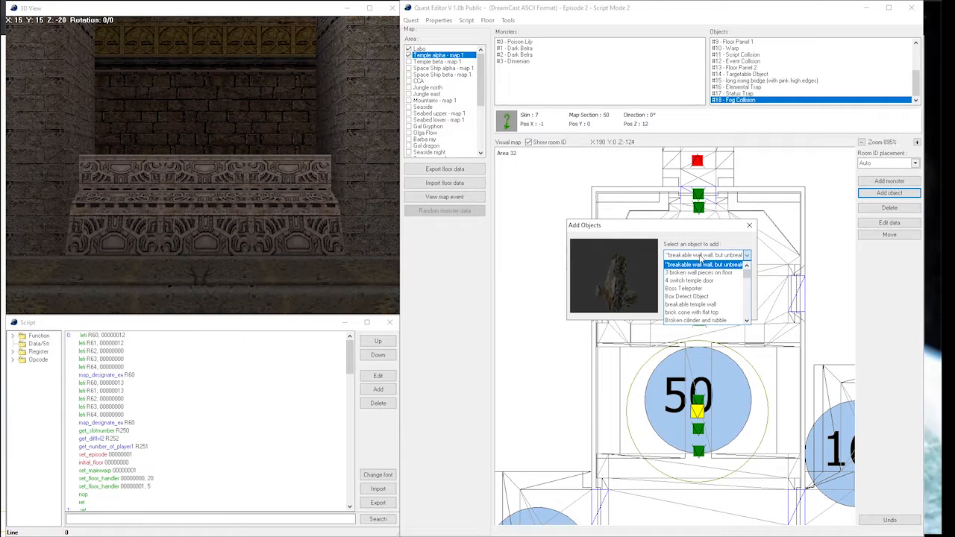
key("f")
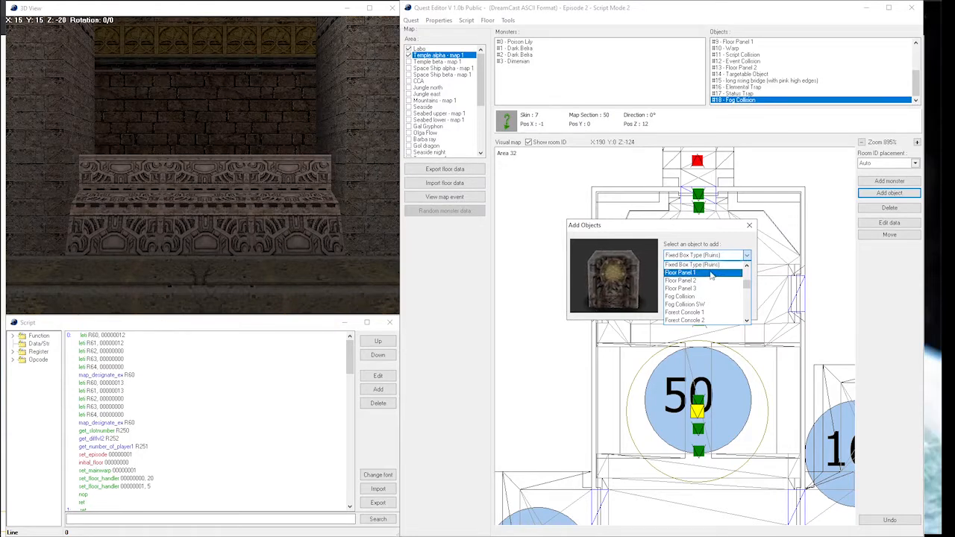
key("r")
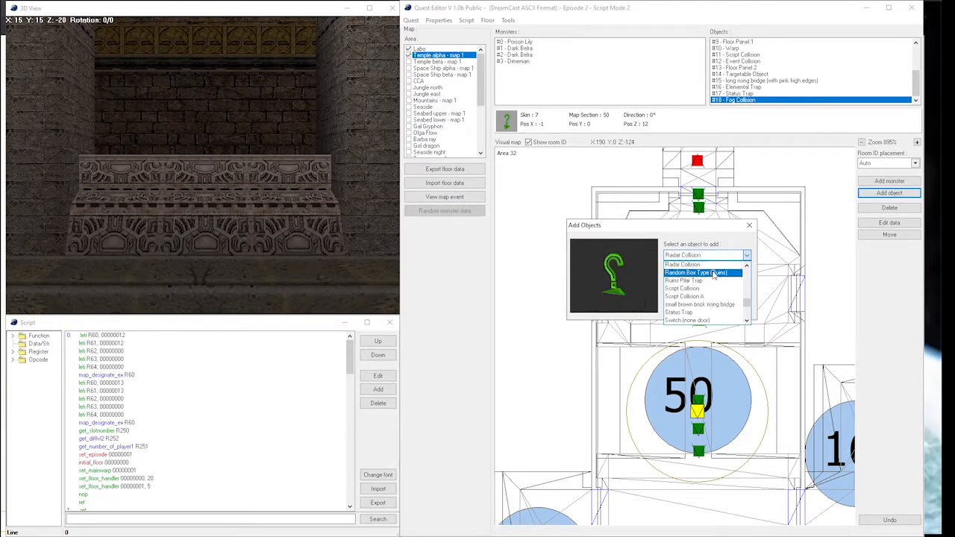
left_click(712, 273)
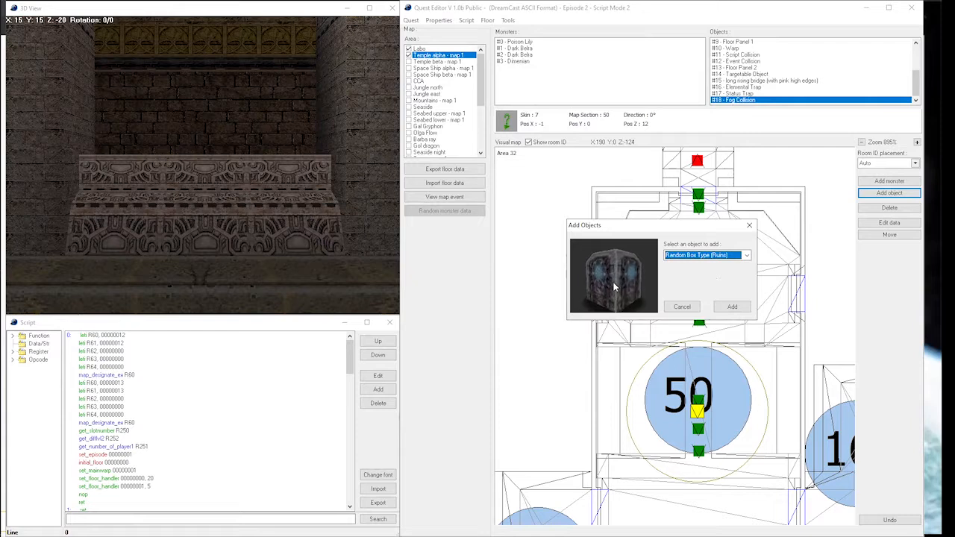
Step: Add a Fixed Box Type (Ruins) in section 160 at about X -20, Z -91, just past the bridge room
left_click(703, 257)
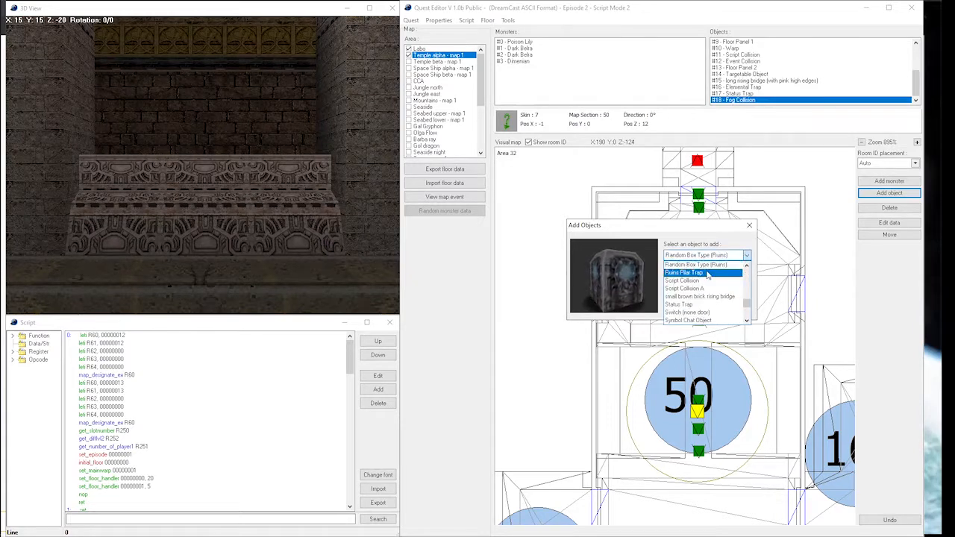
key("f")
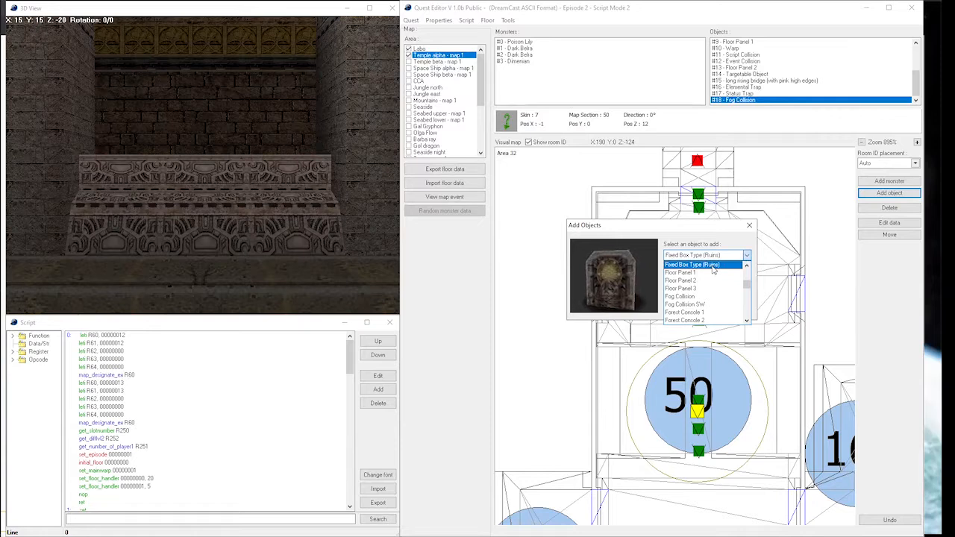
left_click(713, 267)
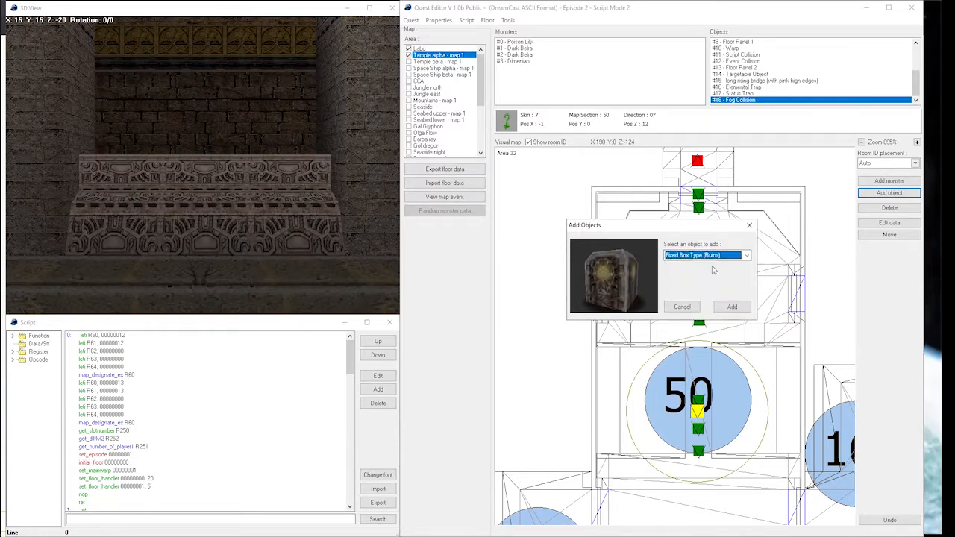
left_click(733, 307)
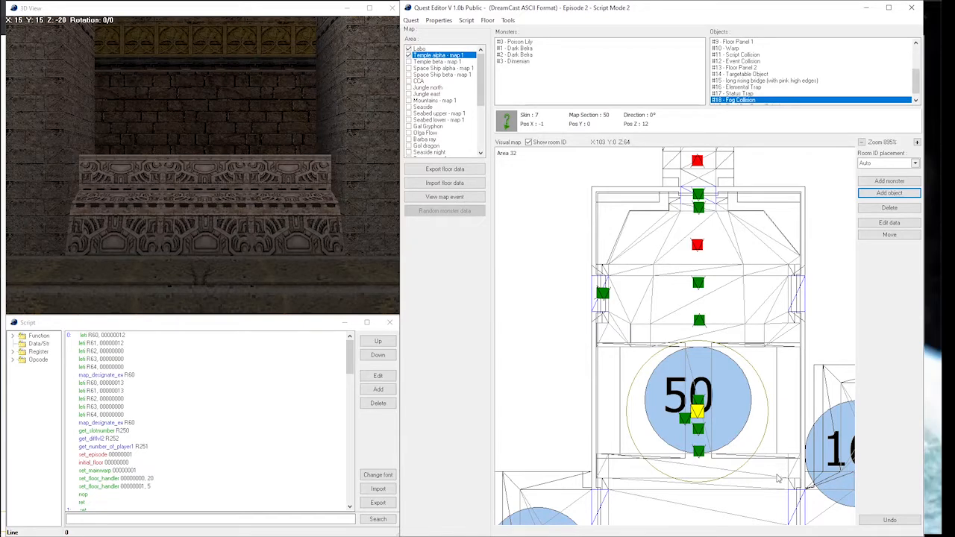
left_click(775, 472)
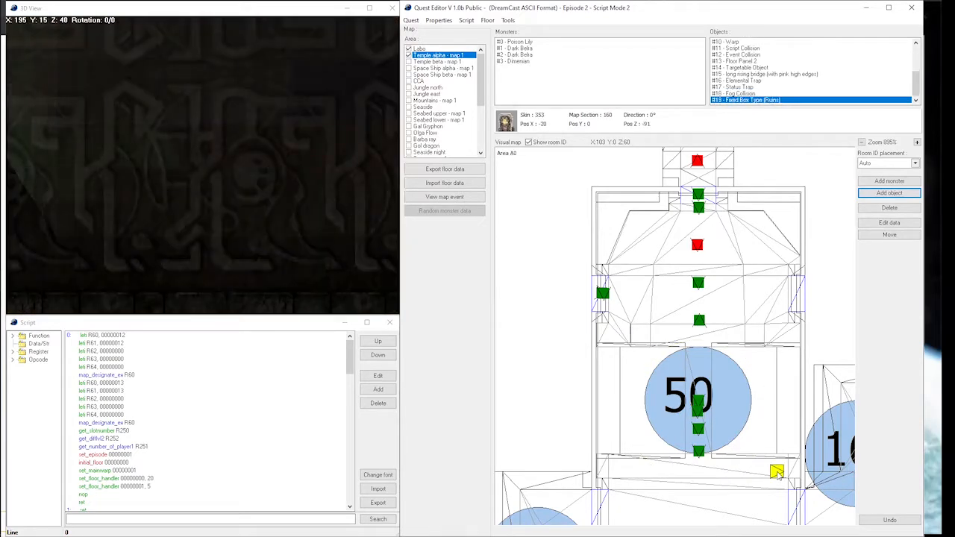
Step: Set the Fixed Box's Full random and Random Item values to 0
double_click(776, 472)
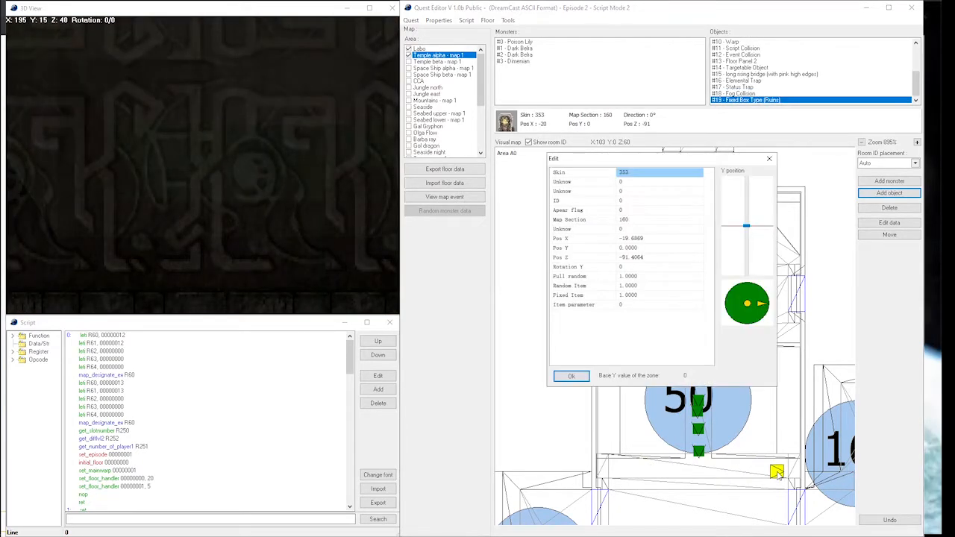
left_click(642, 276)
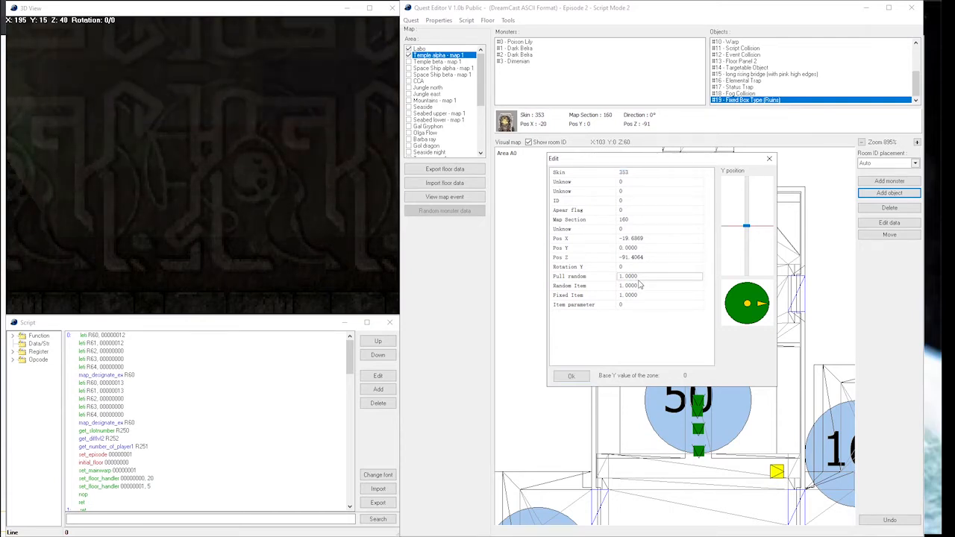
double_click(639, 277)
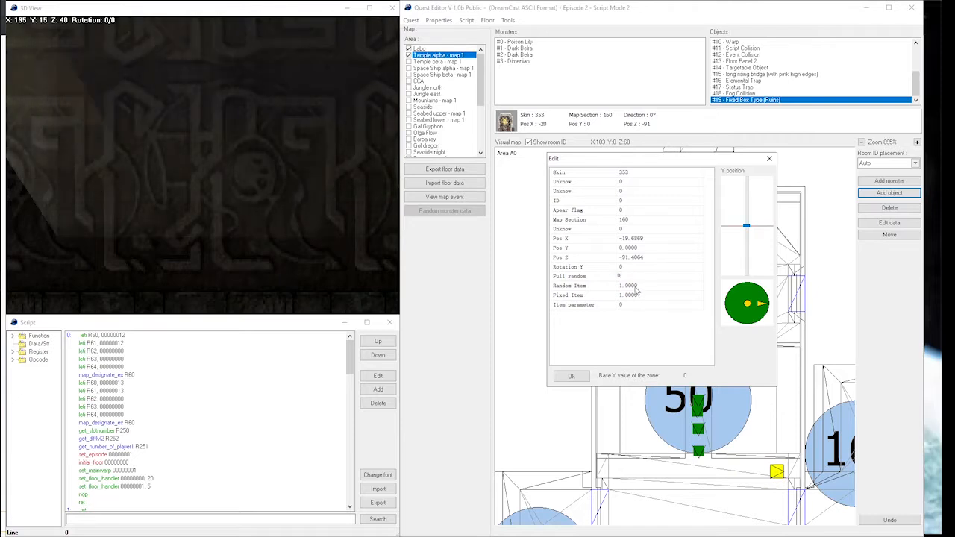
type("0")
left_click(640, 286)
double_click(639, 287)
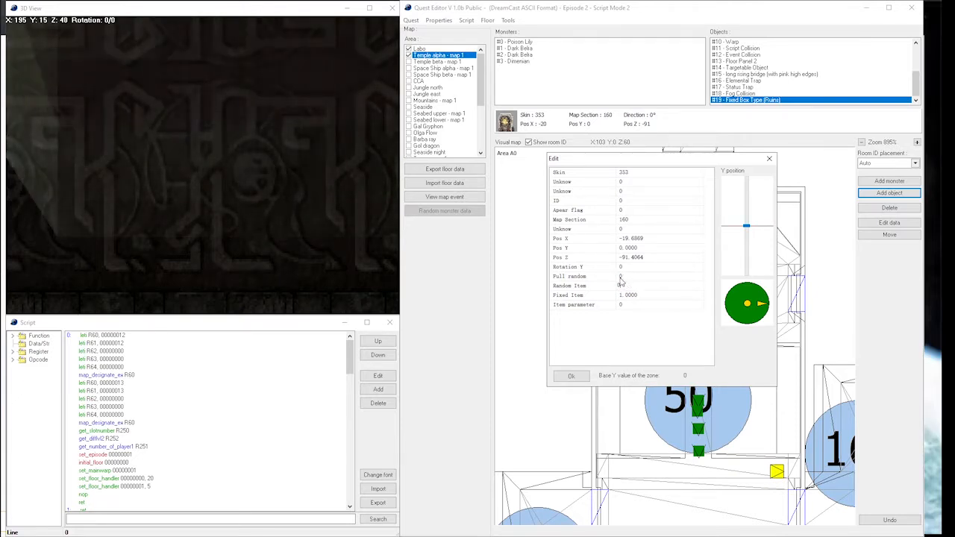
Step: Set the Fixed Box's Random Item to 0 and open its Item parameter for editing
type("0")
left_click(631, 305)
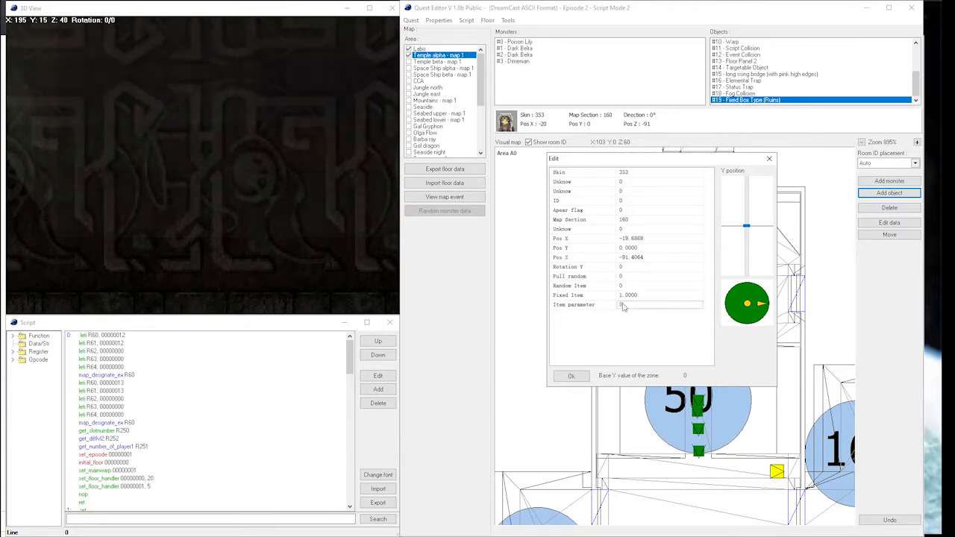
double_click(638, 306)
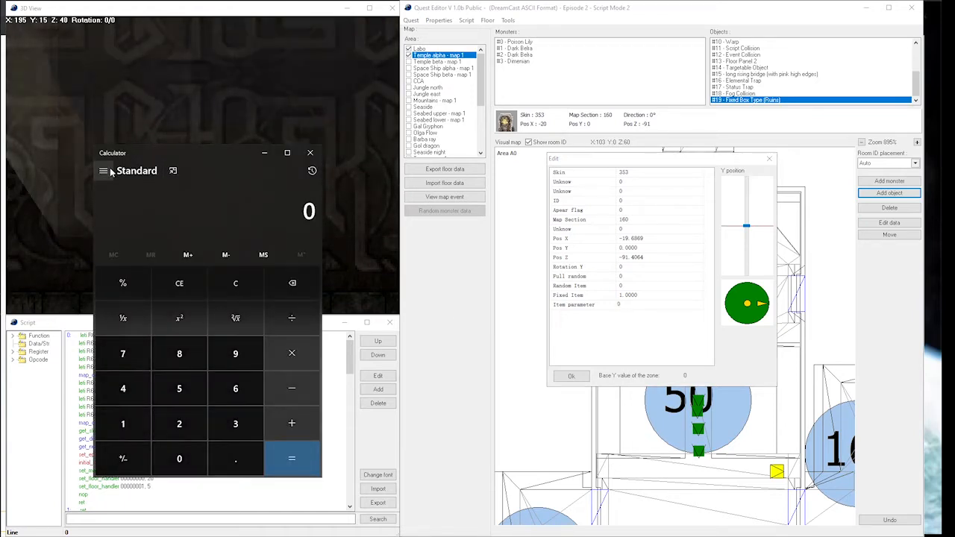
Step: Switch to the Calculator, move it clear of the Edit dialog and put it in Programmer mode
left_click_drag(153, 155, 355, 151)
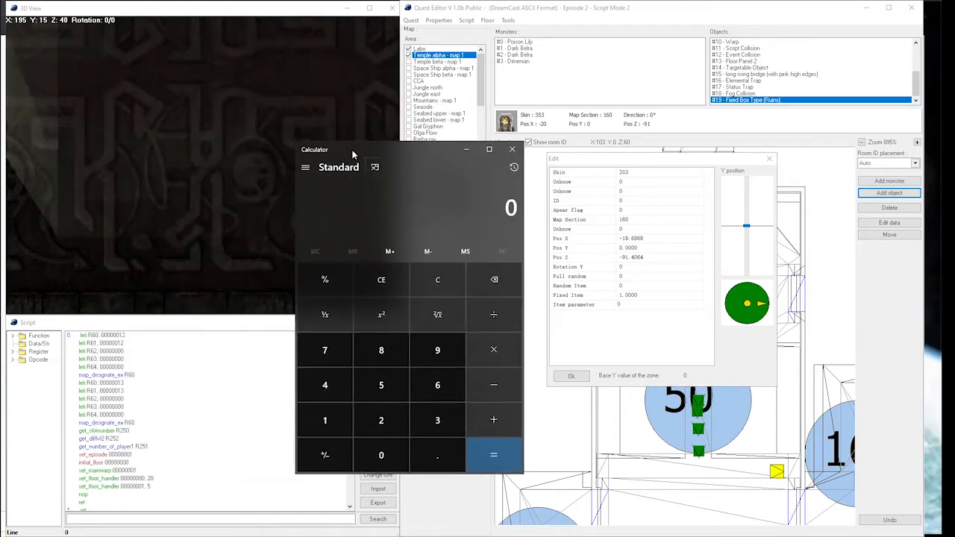
left_click(305, 169)
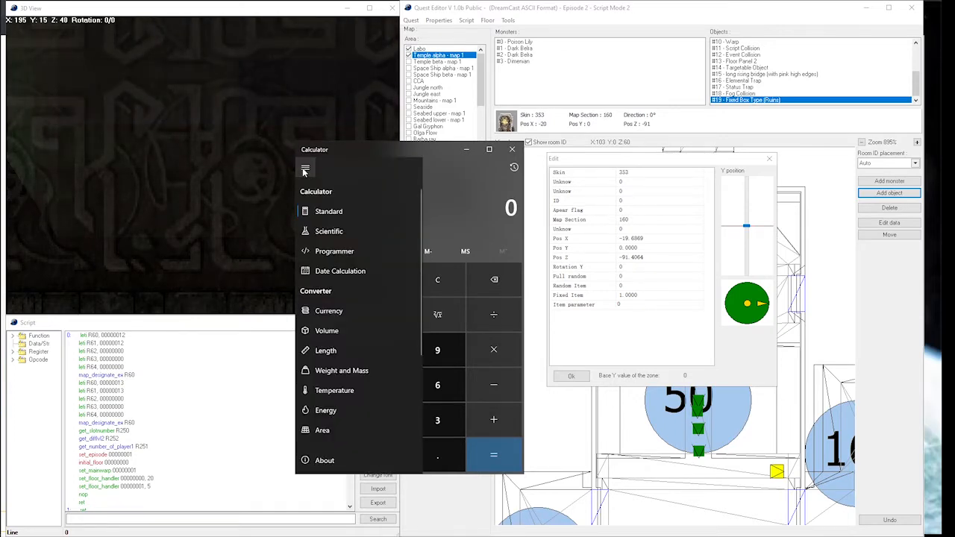
left_click(305, 169)
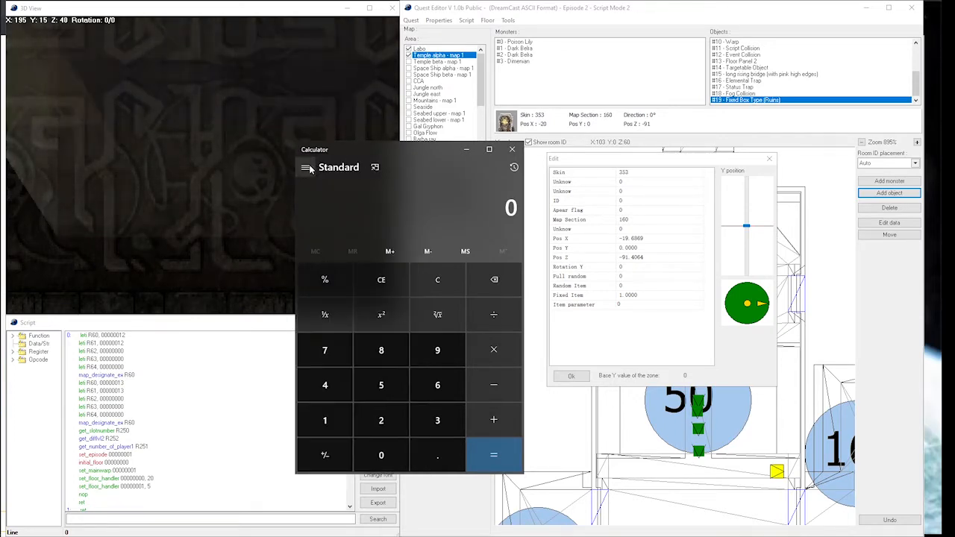
left_click(305, 169)
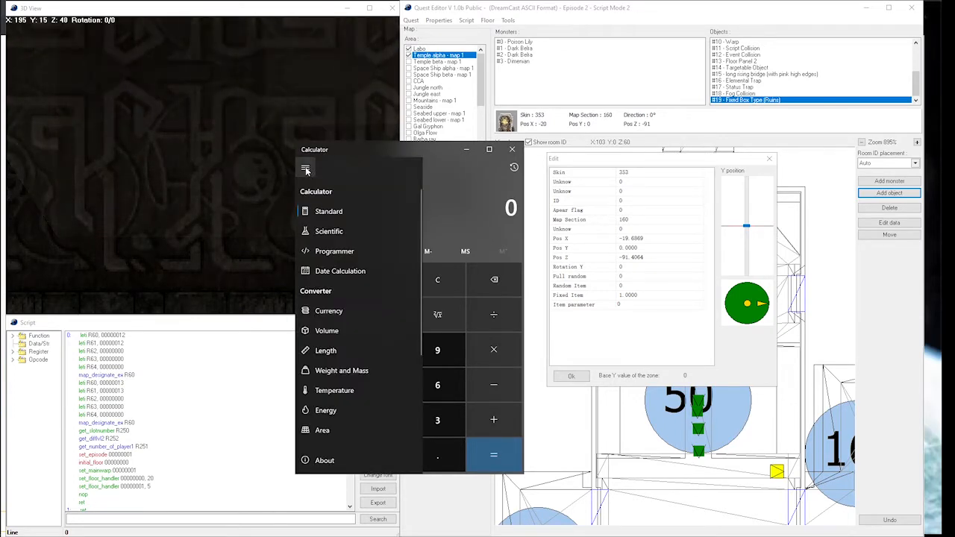
left_click(327, 251)
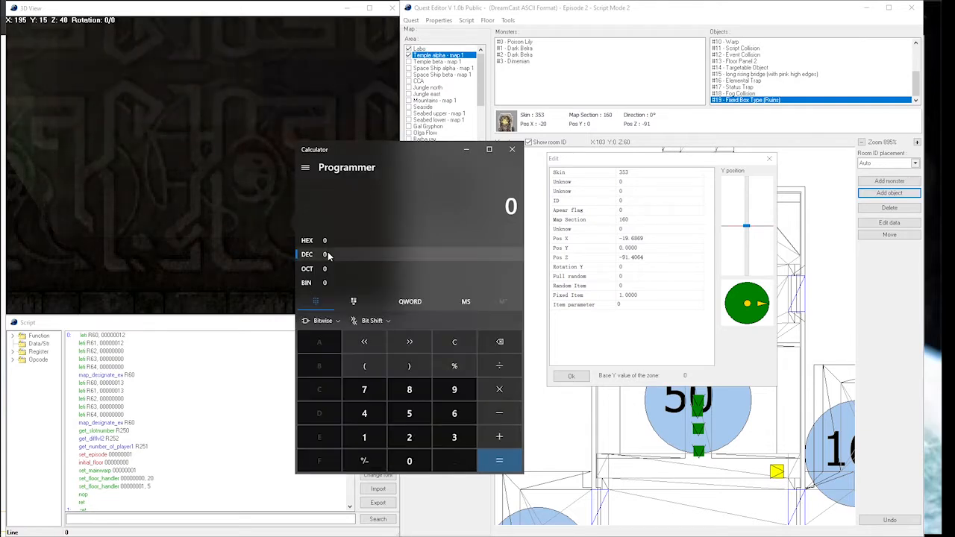
Step: Enter the item code 3030000 as a hexadecimal number in the Calculator
left_click(314, 245)
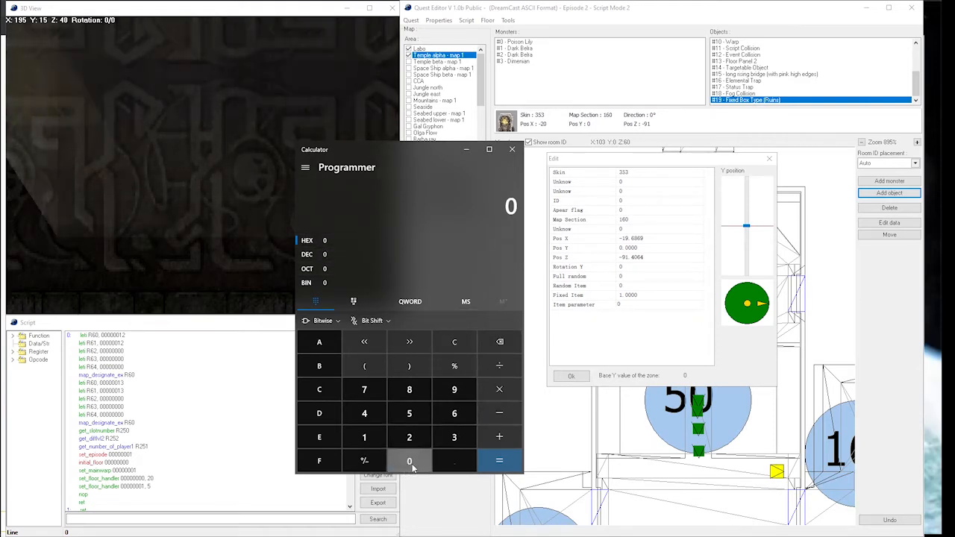
left_click(454, 437)
left_click(419, 461)
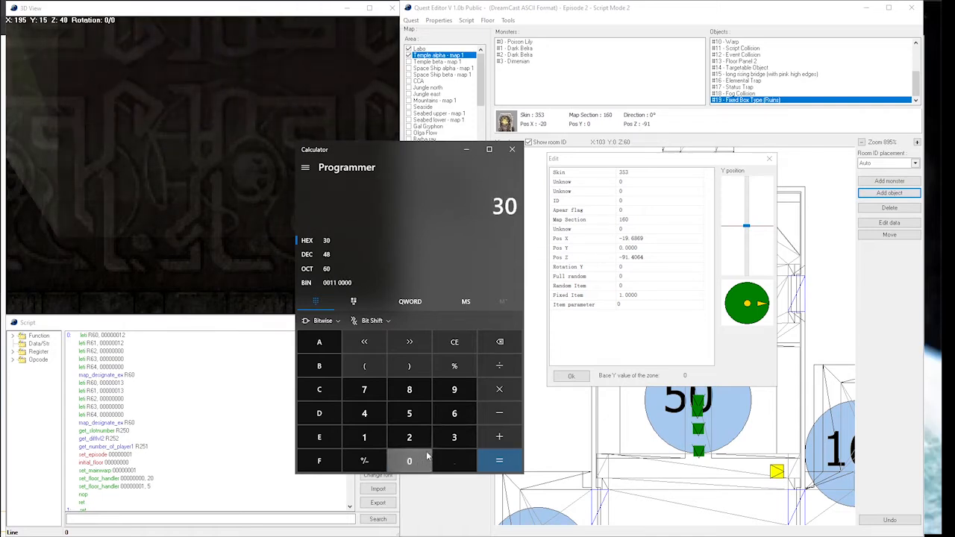
left_click(449, 437)
left_click(415, 461)
left_click(416, 462)
left_click(416, 462)
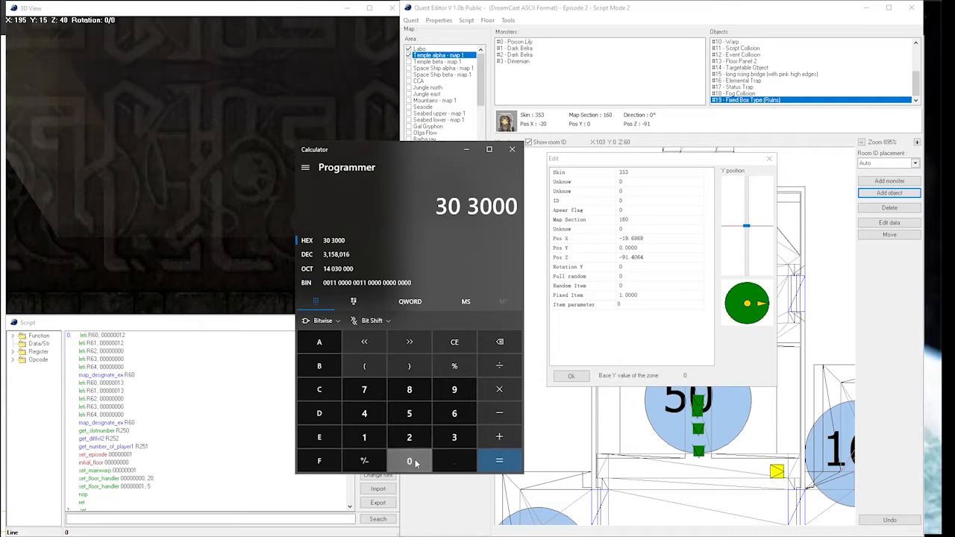
left_click(416, 462)
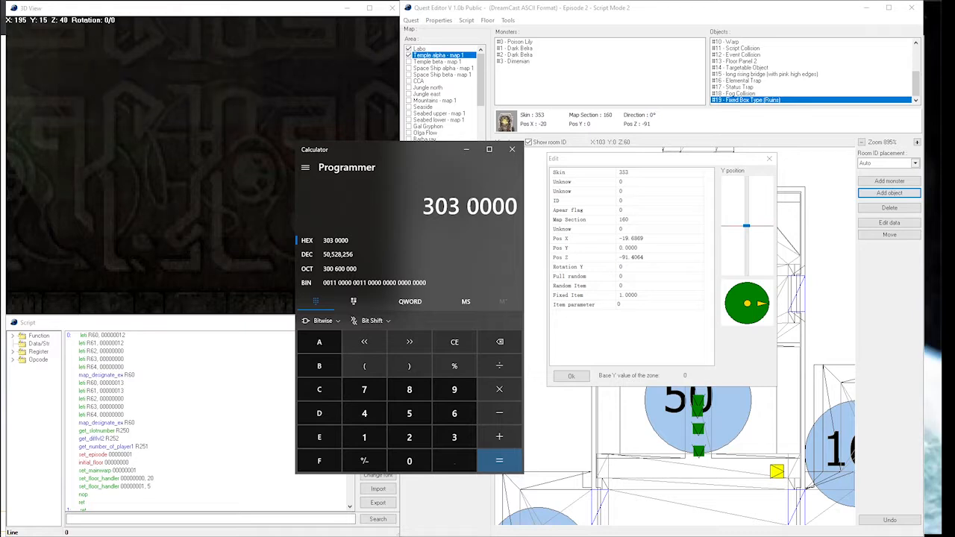
Step: Convert the hexadecimal code to decimal and copy it into the Fixed Box's Item parameter as 50528256
left_click(355, 260)
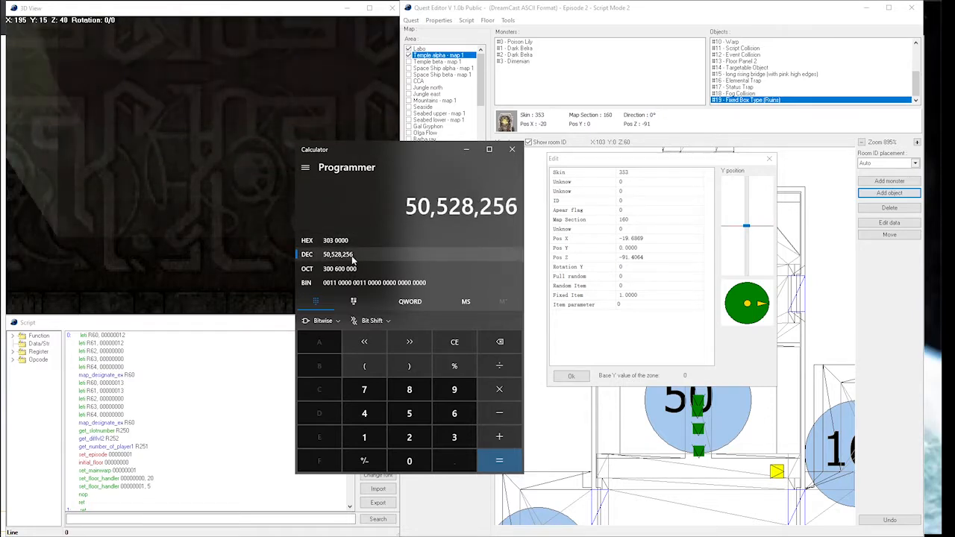
right_click(354, 259)
left_click(371, 266)
double_click(630, 303)
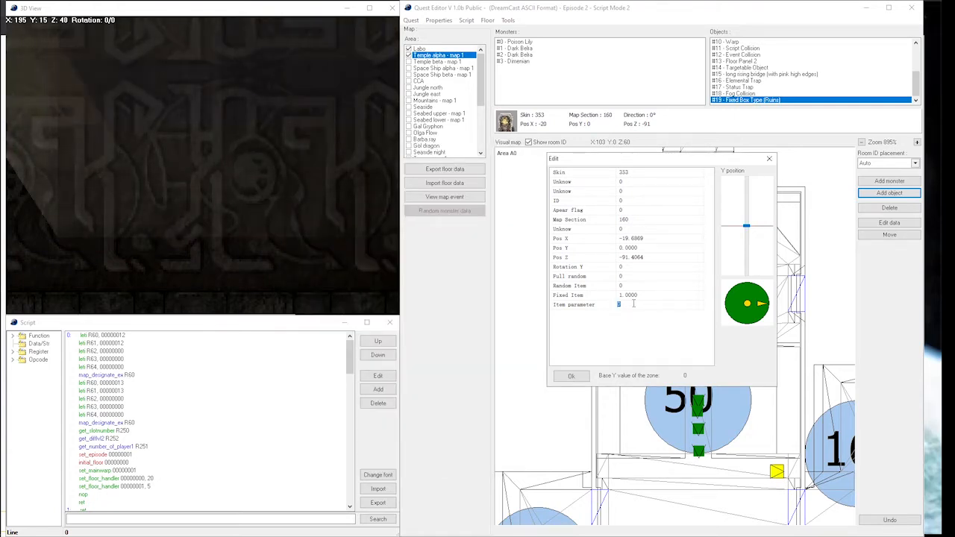
key("ctrl+v")
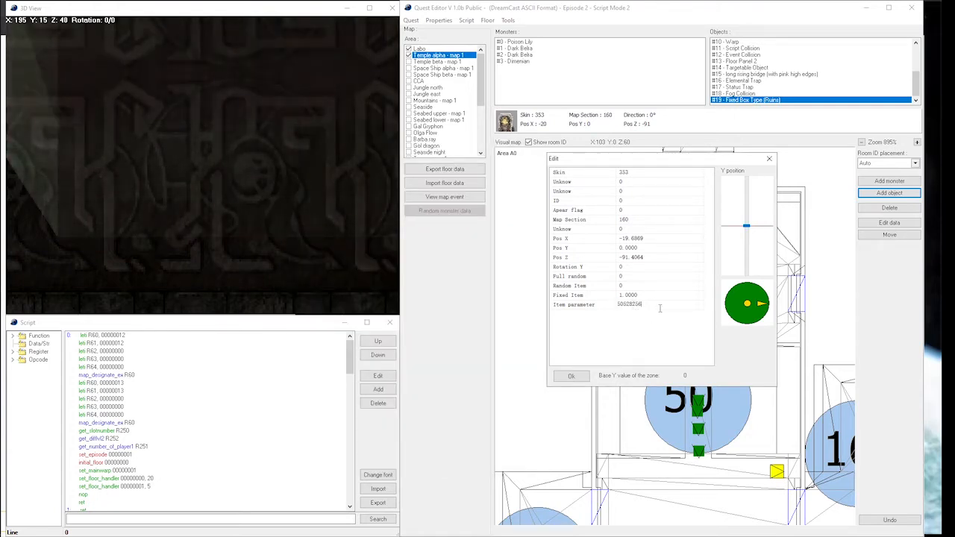
Step: Check the Calculator conversion again, minimise the Calculator and apply the Fixed Box's edited data
left_click(0, 328)
left_click(1, 328)
left_click(0, 313)
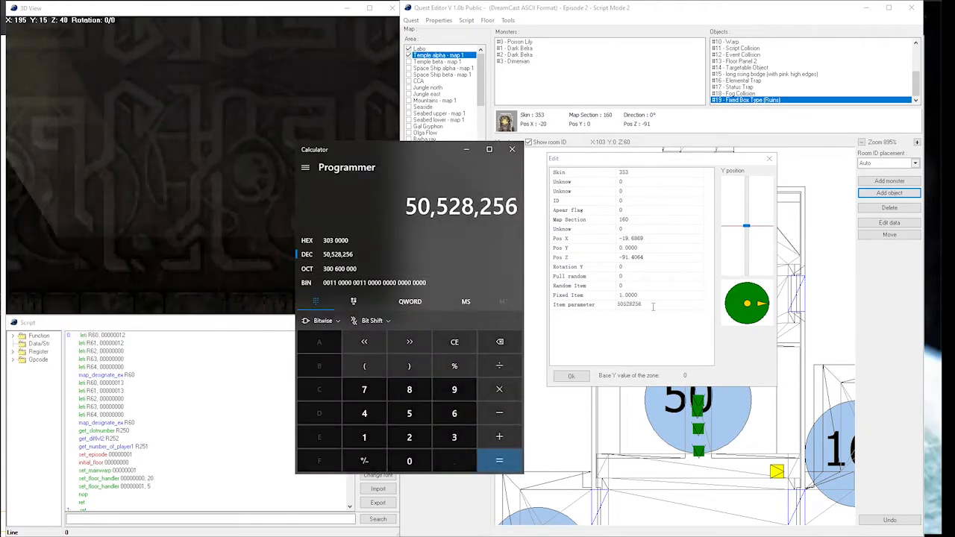
left_click(468, 153)
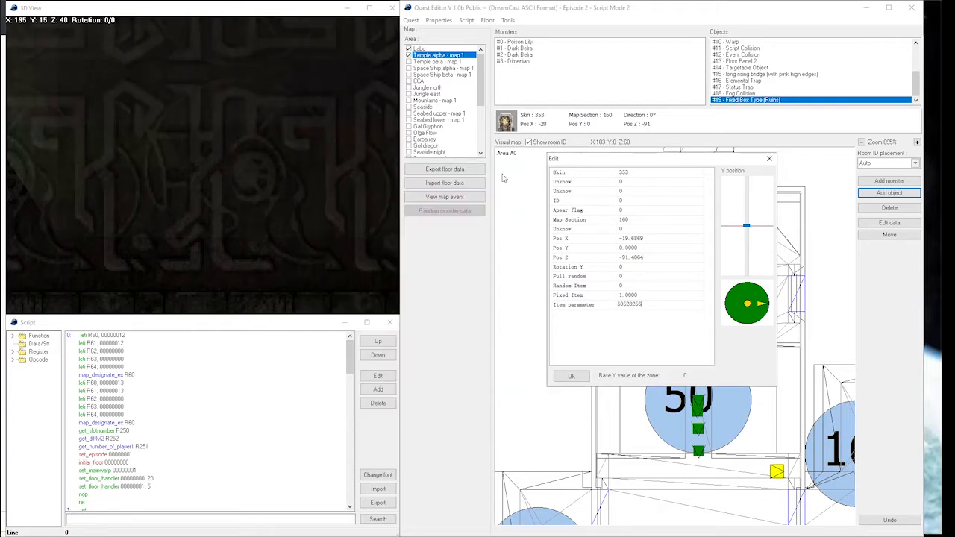
left_click(573, 378)
Step: Reopen the Fixed Box's data, review its parameters and close it without changes
scroll(778, 440, "down", 2)
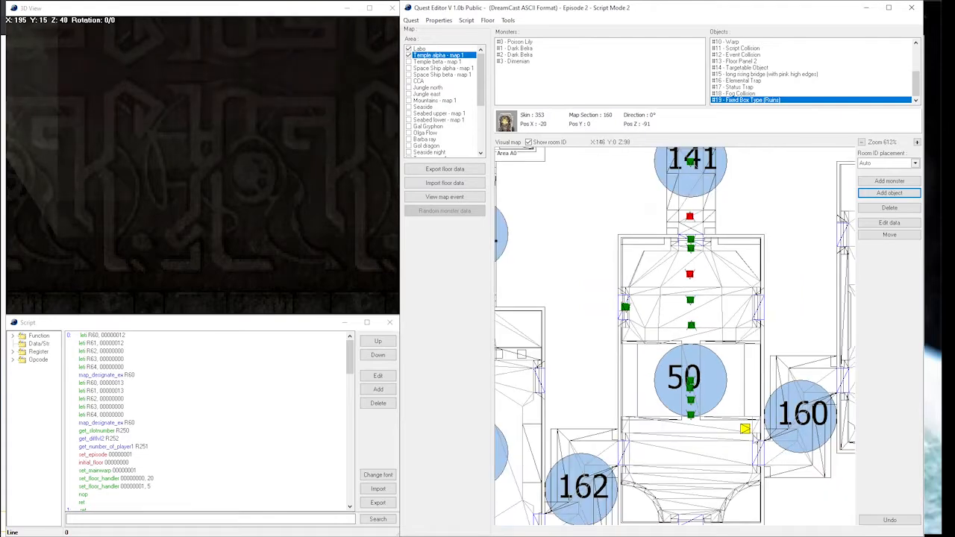
left_click_drag(769, 453, 749, 434)
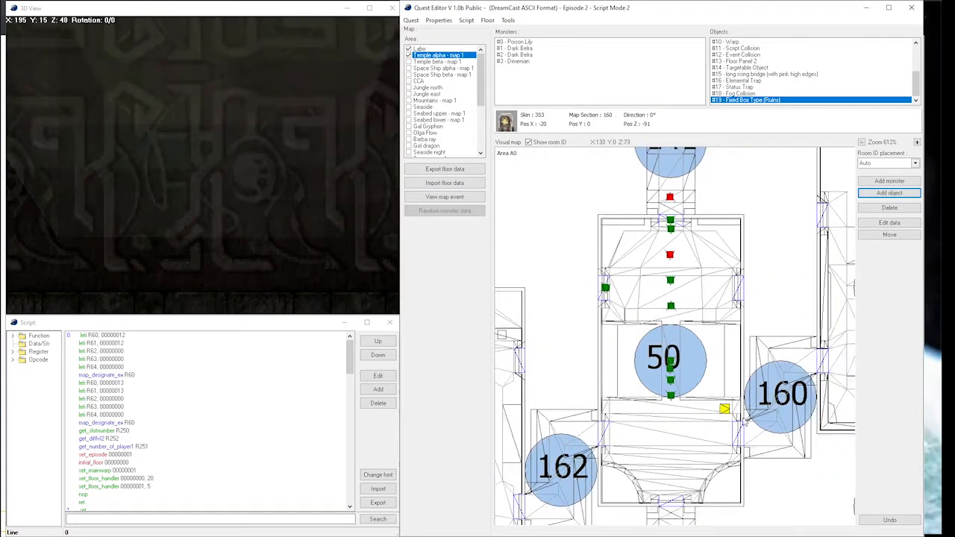
left_click(892, 223)
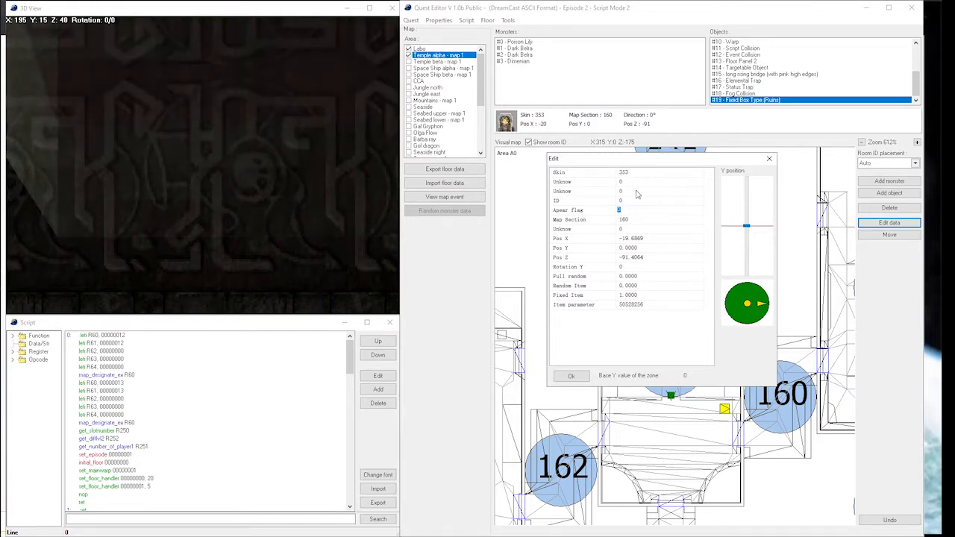
scroll(637, 194, "up", 3)
scroll(637, 194, "down", 5)
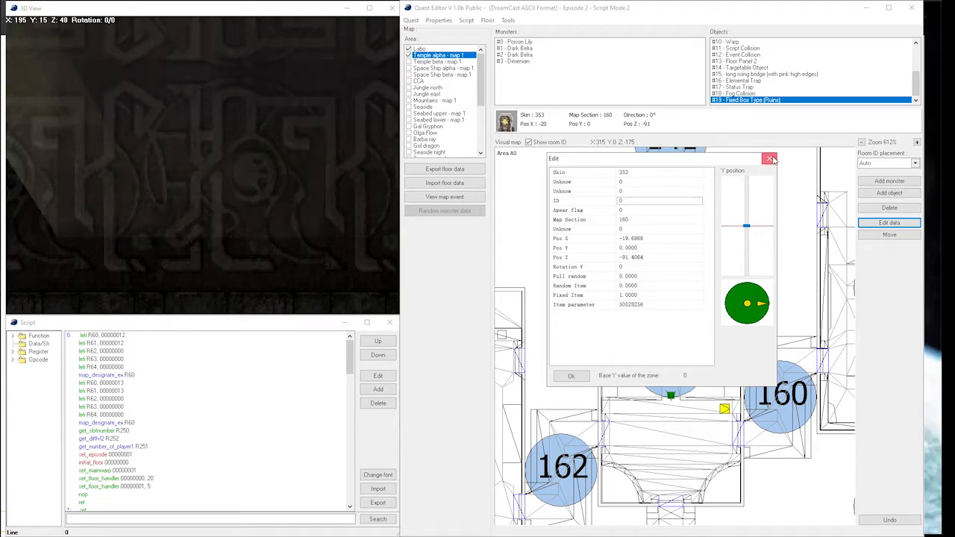
left_click(769, 158)
Step: Add a wave 1 Monest in section 50 at about X 1, Z 154, south of the bridge
left_click_drag(665, 416, 722, 403)
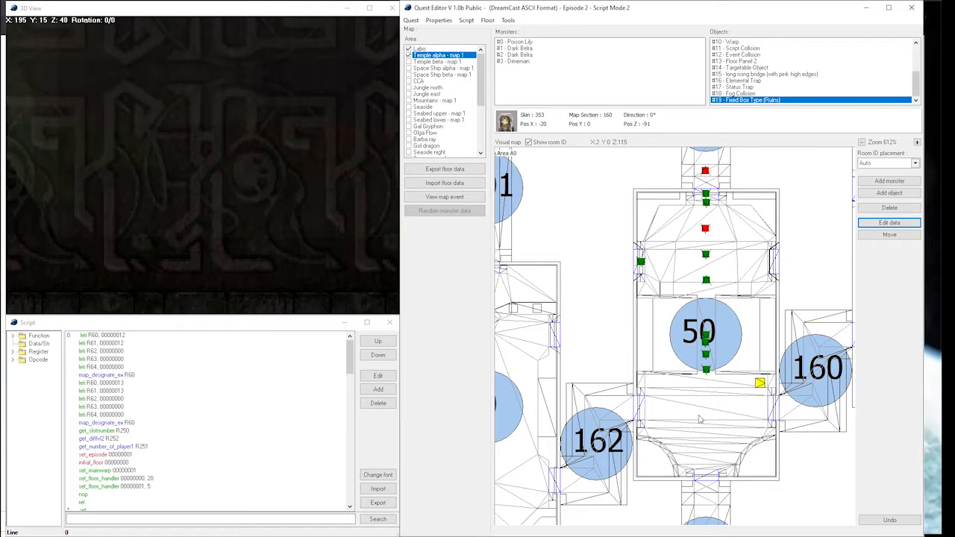
scroll(700, 424, "up", 3)
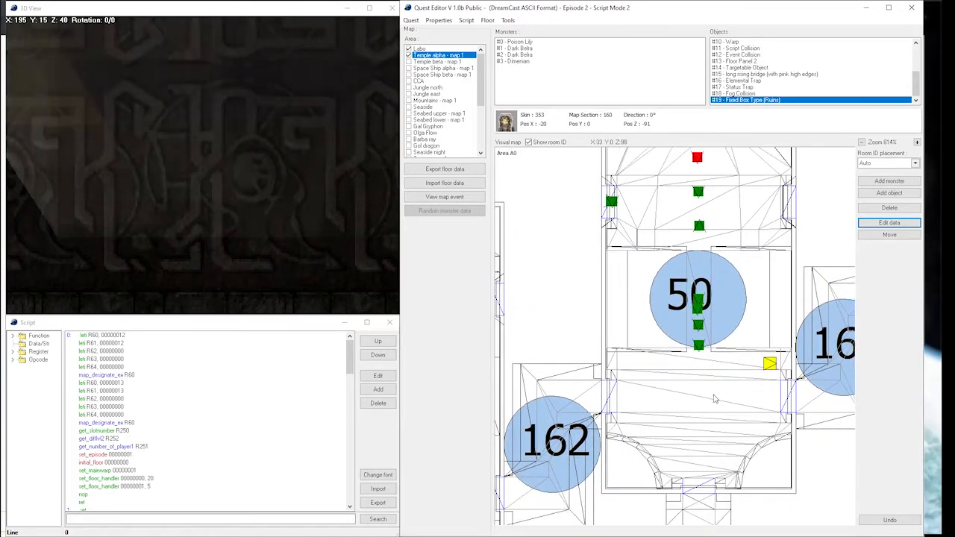
left_click(895, 183)
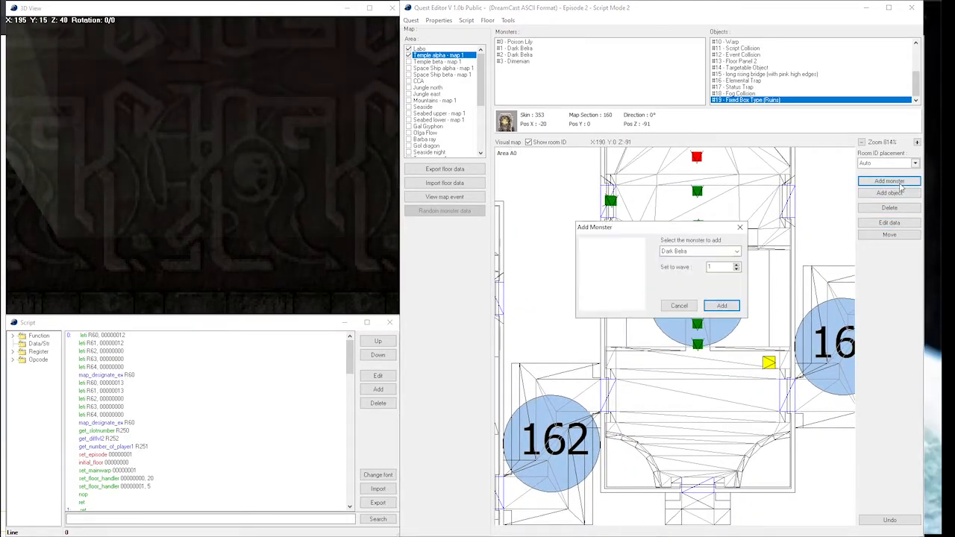
left_click(694, 252)
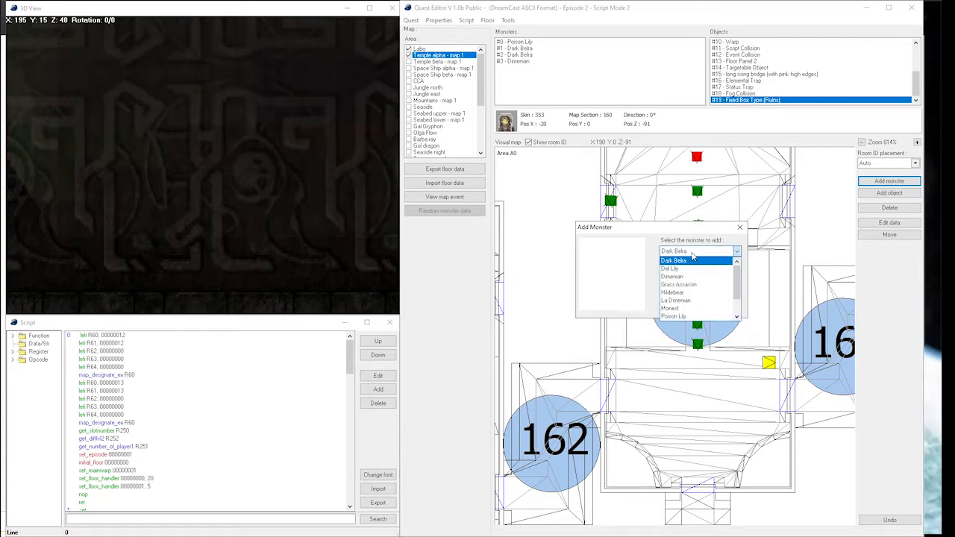
scroll(693, 290, "down", 1)
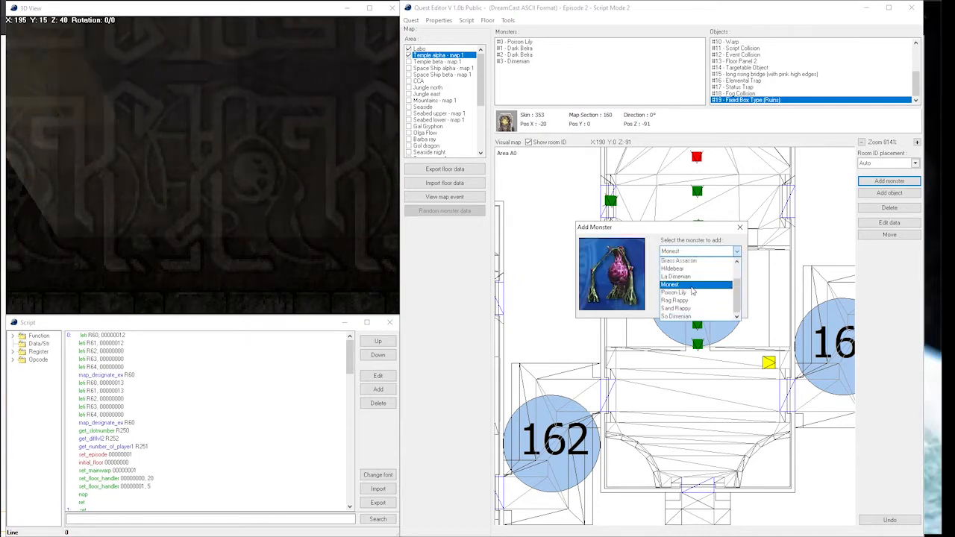
left_click(692, 288)
left_click(720, 308)
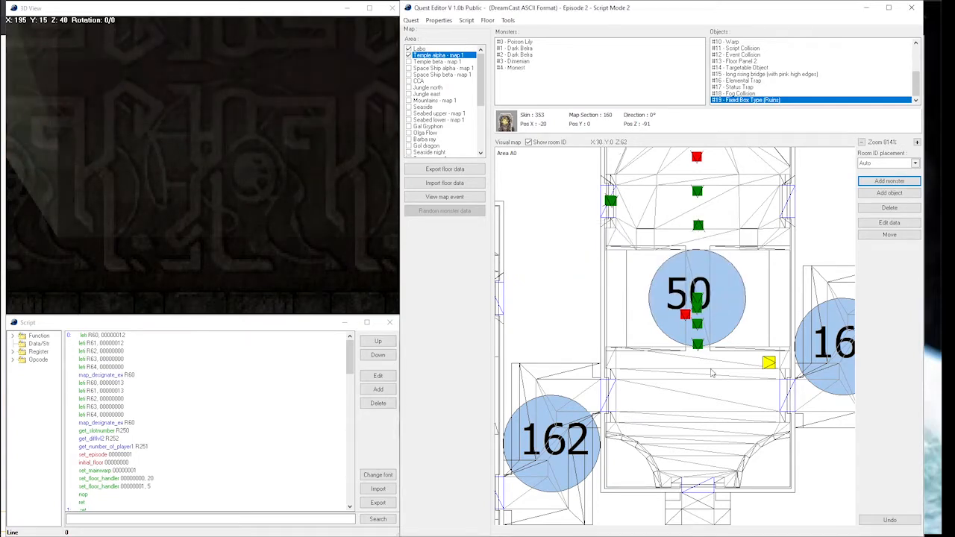
left_click(700, 426)
left_click(698, 425)
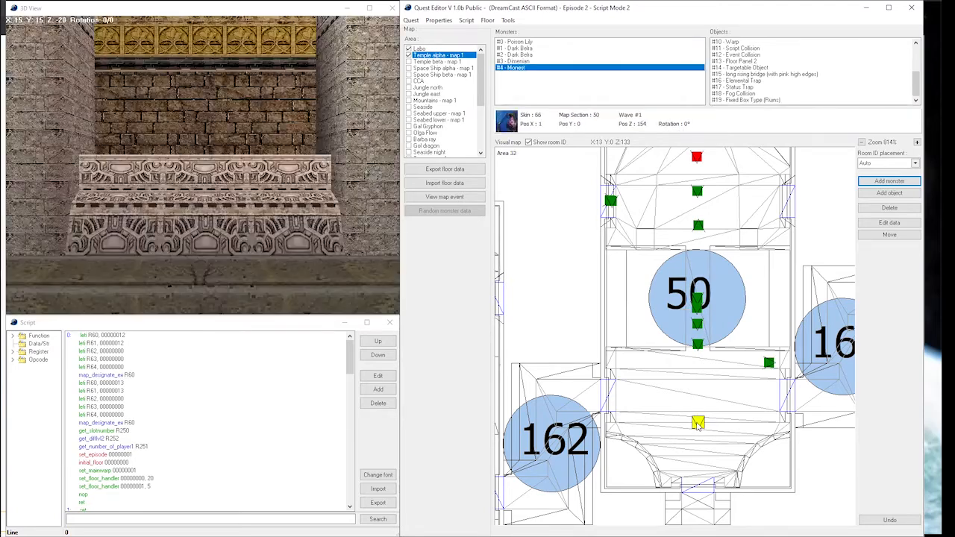
Step: Set the Monest's Start Number to 5 and Total Number to 6
left_click(899, 225)
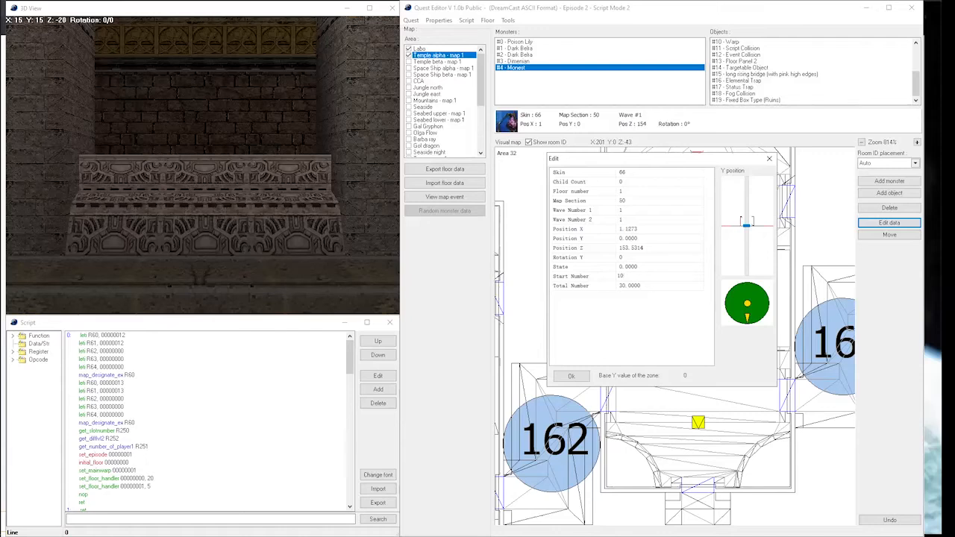
type("5")
left_click(629, 287)
double_click(652, 284)
left_click(649, 278)
left_click(642, 287)
left_click(638, 280)
left_click(629, 278)
left_click(638, 288)
left_click(639, 288)
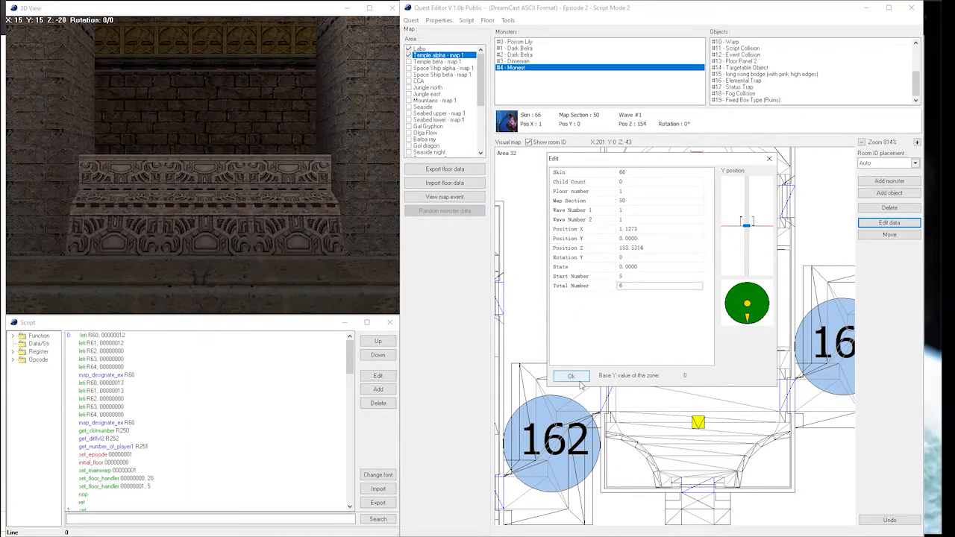
key("Return")
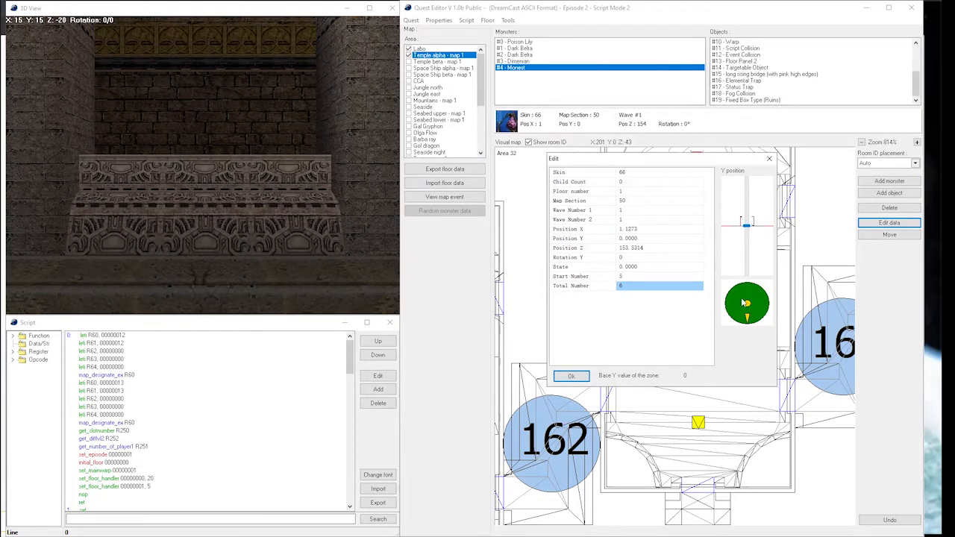
left_click(571, 377)
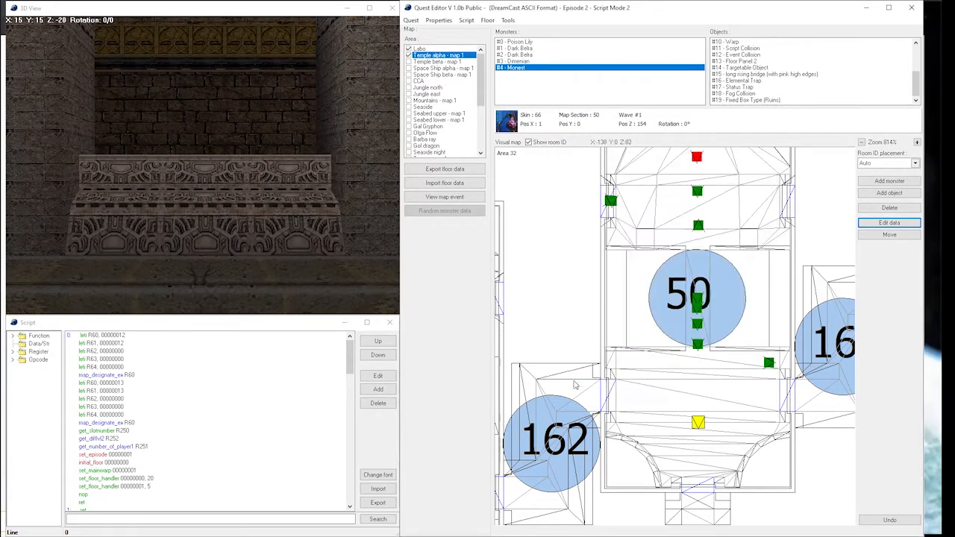
Step: Add a wave 2 Hildebear in section 50 at about X 24, Z 176, southeast of the Monest
left_click(895, 182)
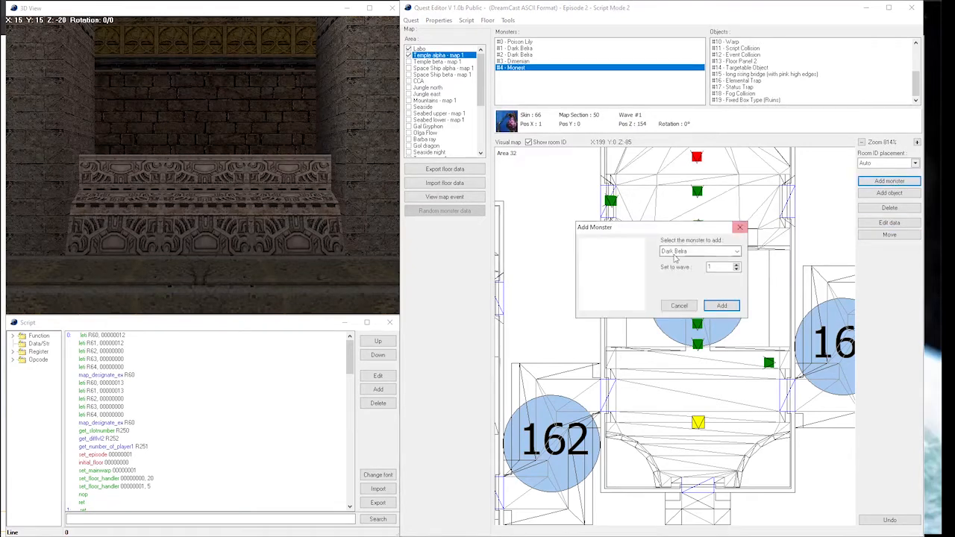
left_click(682, 252)
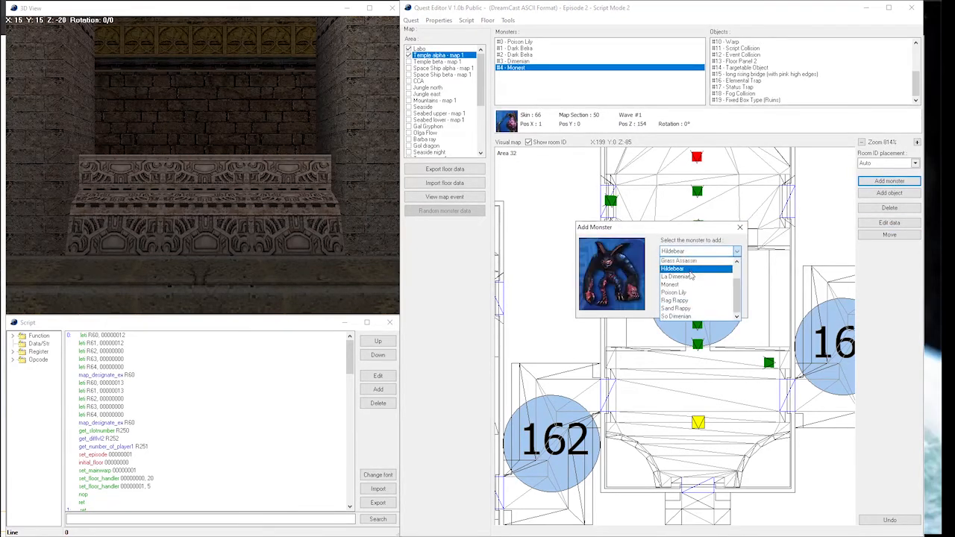
left_click(673, 292)
left_click(736, 264)
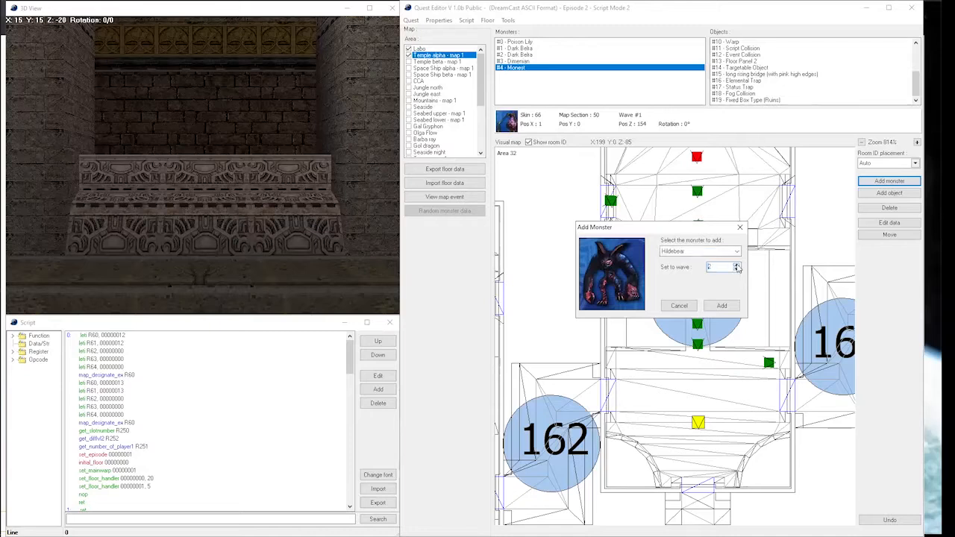
left_click(720, 306)
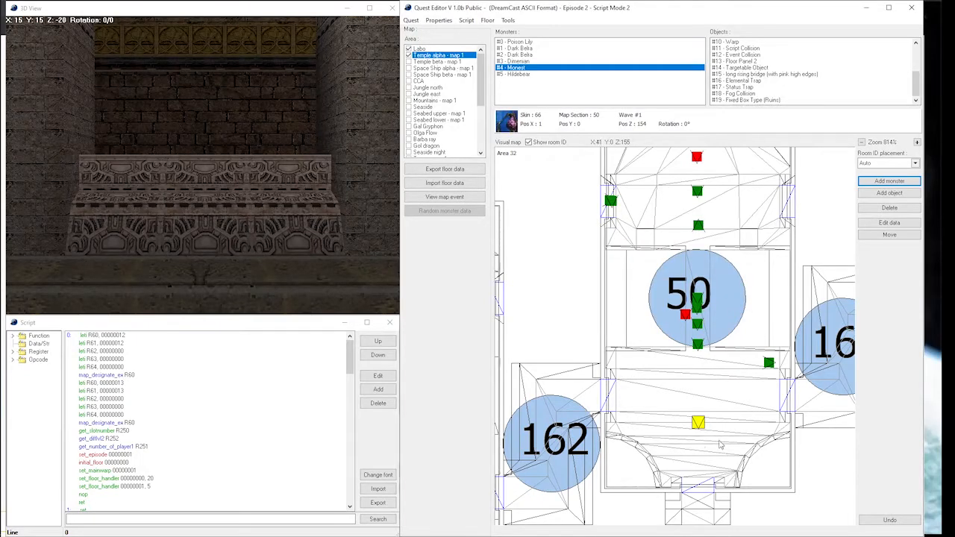
left_click(717, 441)
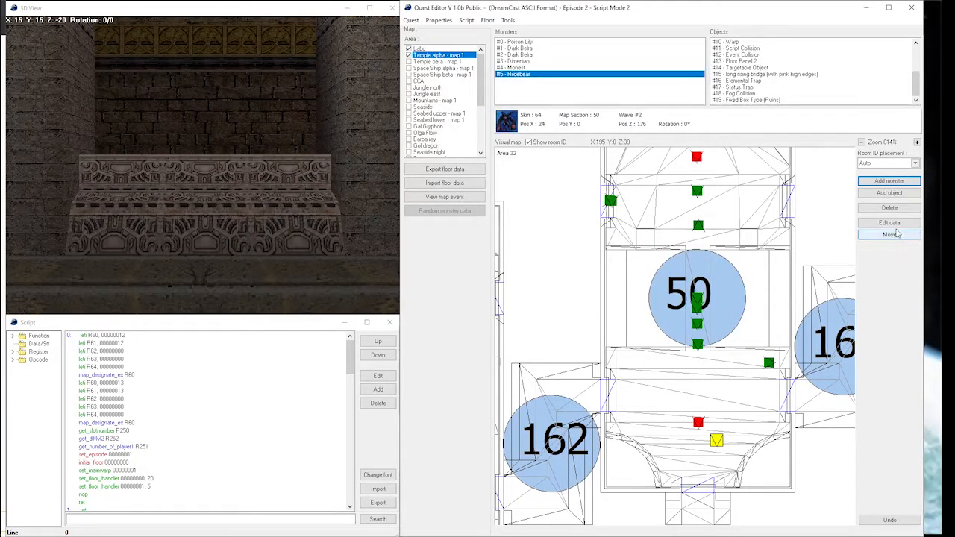
Step: Add a second wave 2 Hildebear southwest of the Monest, at about X 5, Z 163 relative to section 162
left_click(890, 182)
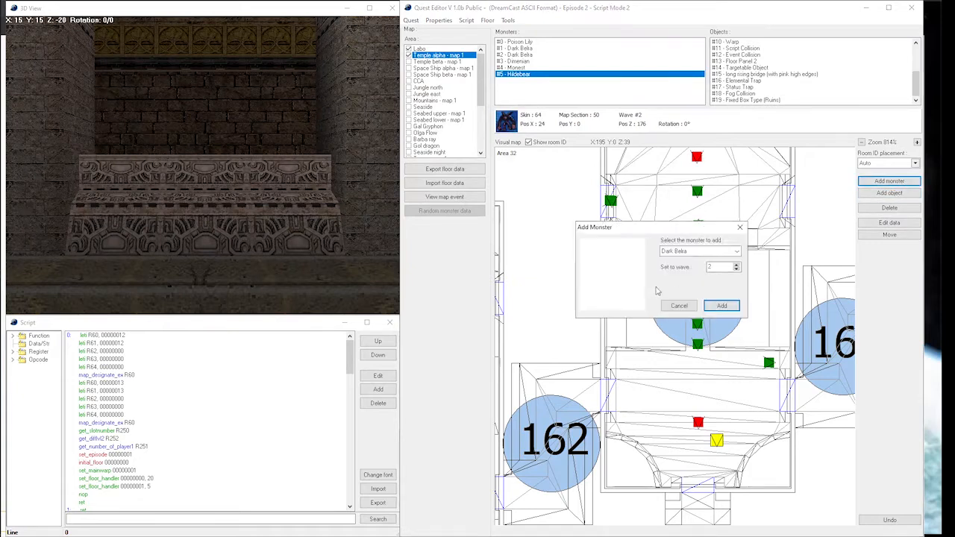
left_click(702, 251)
left_click(692, 269)
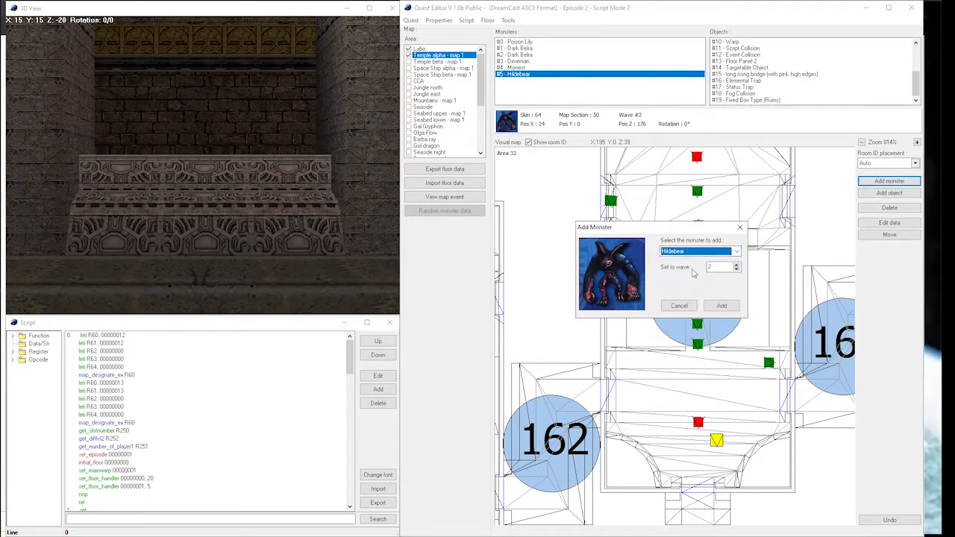
left_click(721, 305)
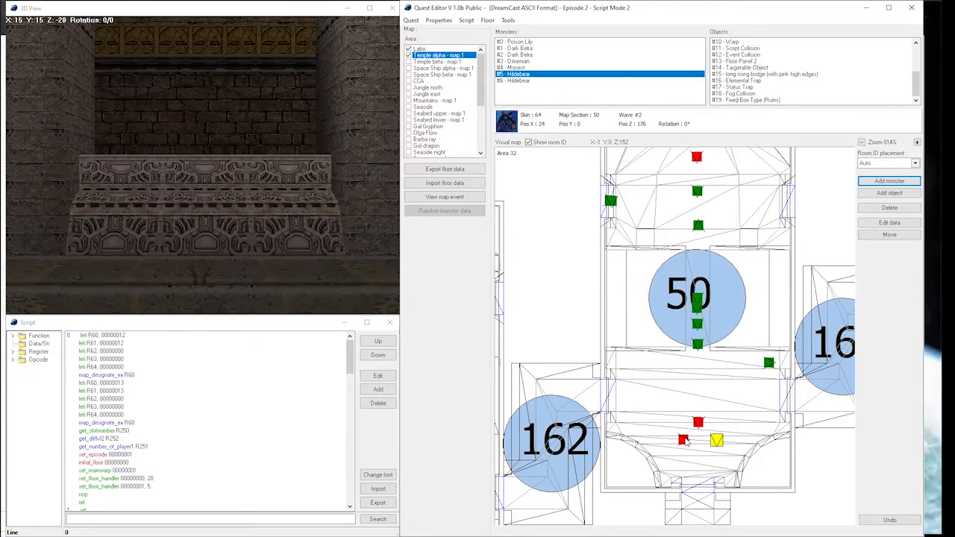
left_click(685, 442)
Step: Turn the second Hildebear to face north toward the bridge and set its Spawn Type to 1
left_click(889, 222)
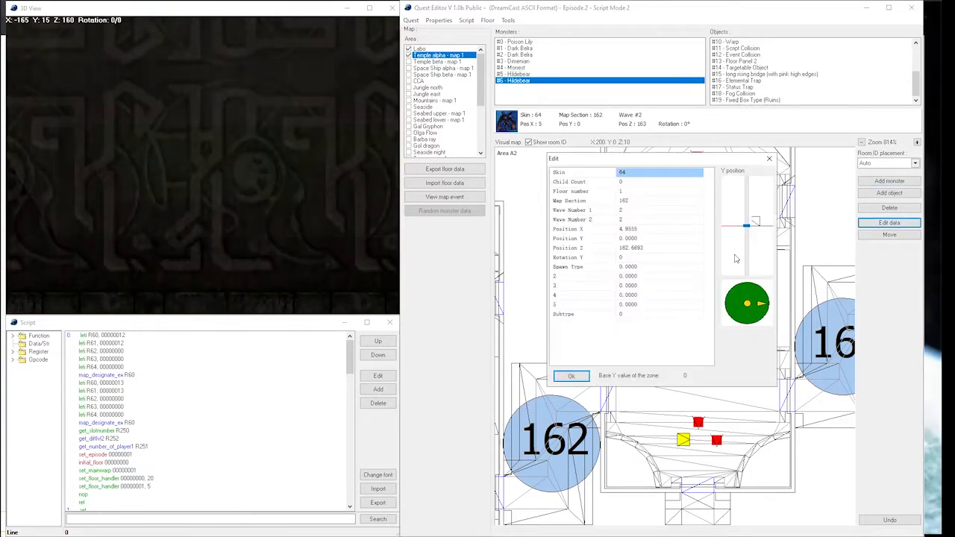
left_click(746, 292)
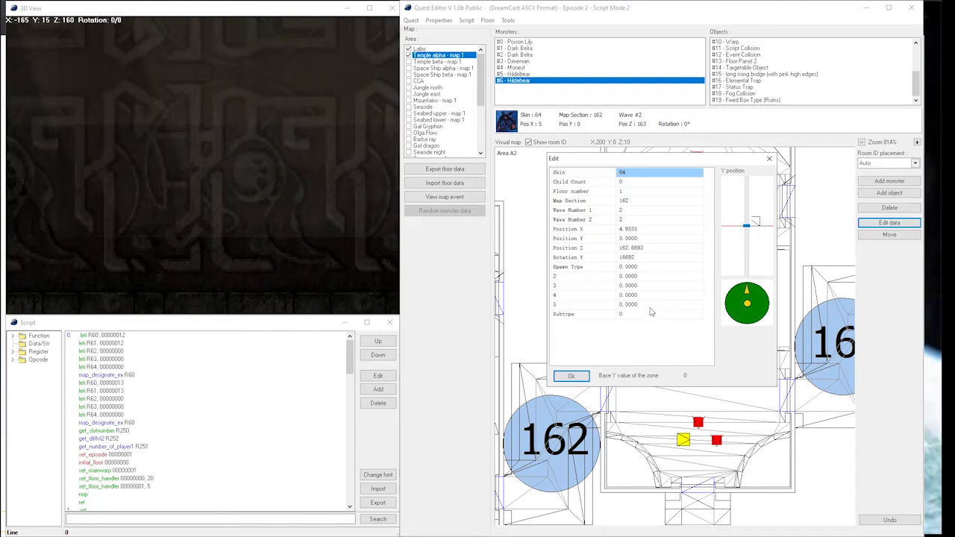
left_click(640, 266)
type("1")
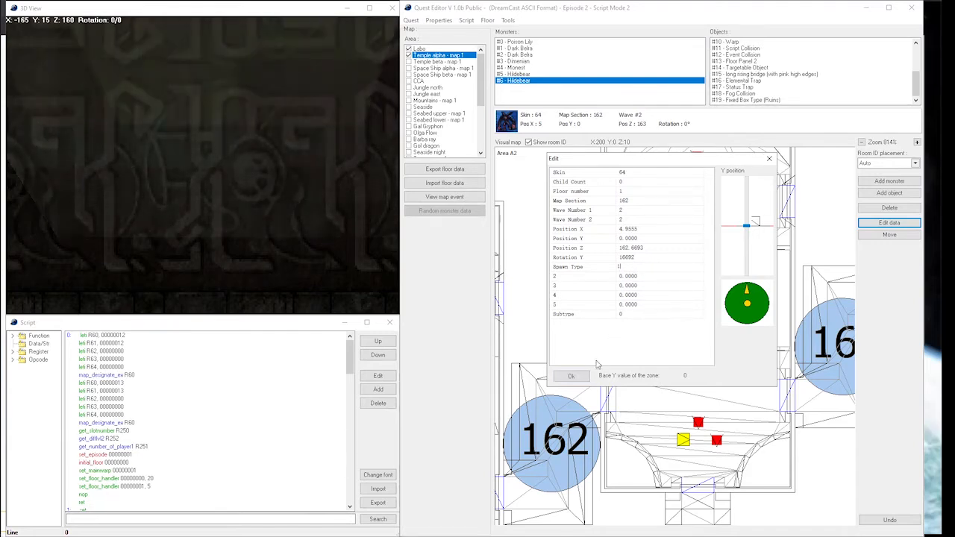
left_click(571, 376)
Step: Set the first Hildebear's Rotation Y to 32768 so it faces north, edit its Spawn Type and apply the data
left_click(717, 440)
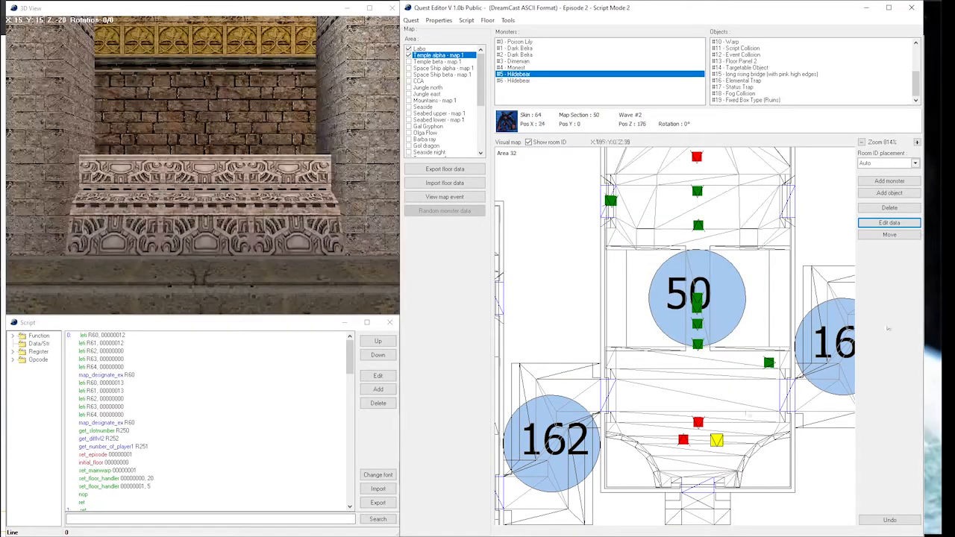
left_click(889, 223)
left_click(645, 267)
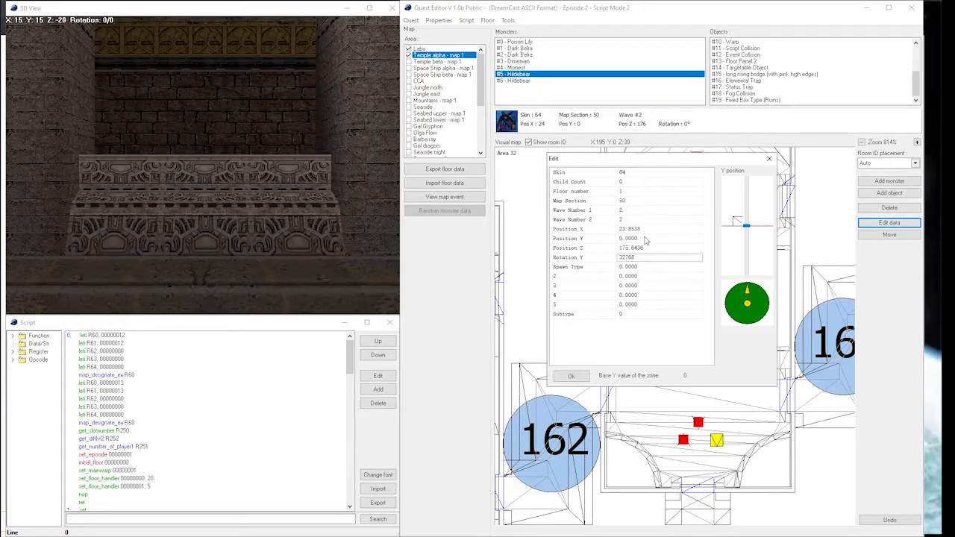
left_click(654, 259)
left_click(650, 268)
left_click(637, 267)
left_click(640, 265)
left_click(571, 376)
Step: Add an Event Collision in section 50 at about X 0, Z 76, just south of the bridge
scroll(705, 347, "up", 3)
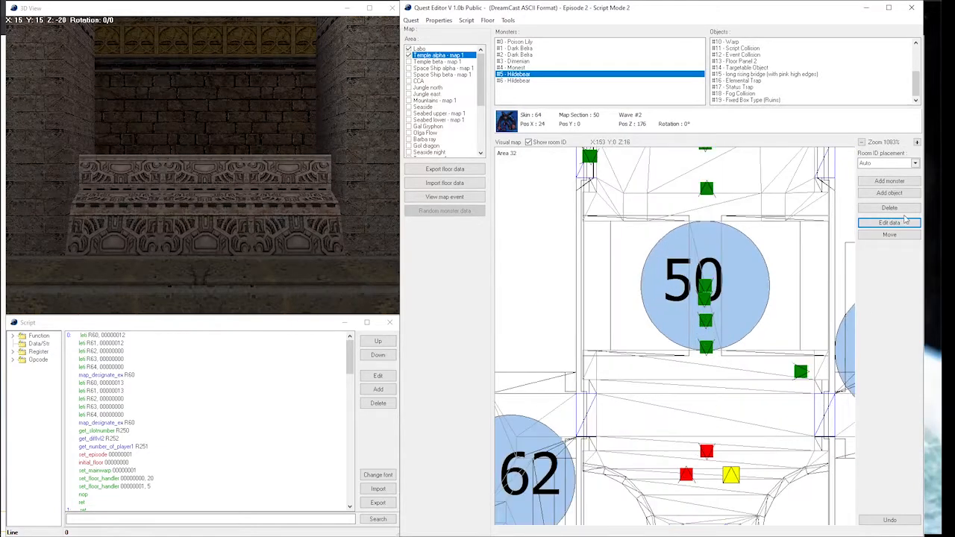
left_click(890, 193)
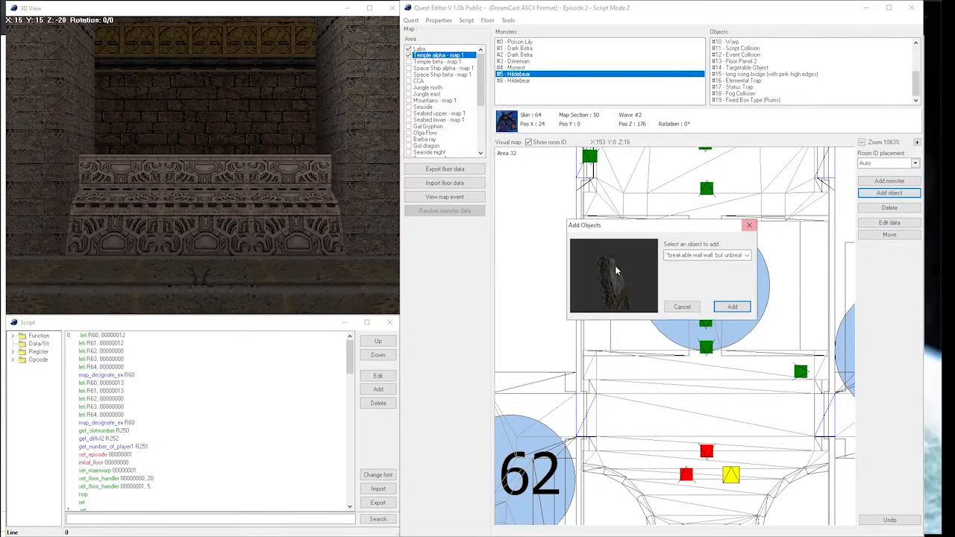
left_click(705, 256)
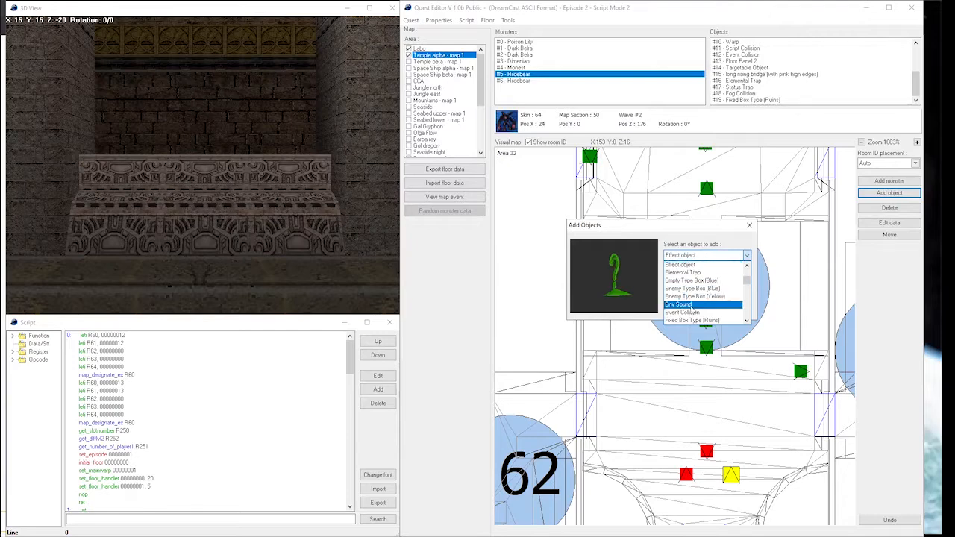
left_click(694, 312)
left_click(682, 304)
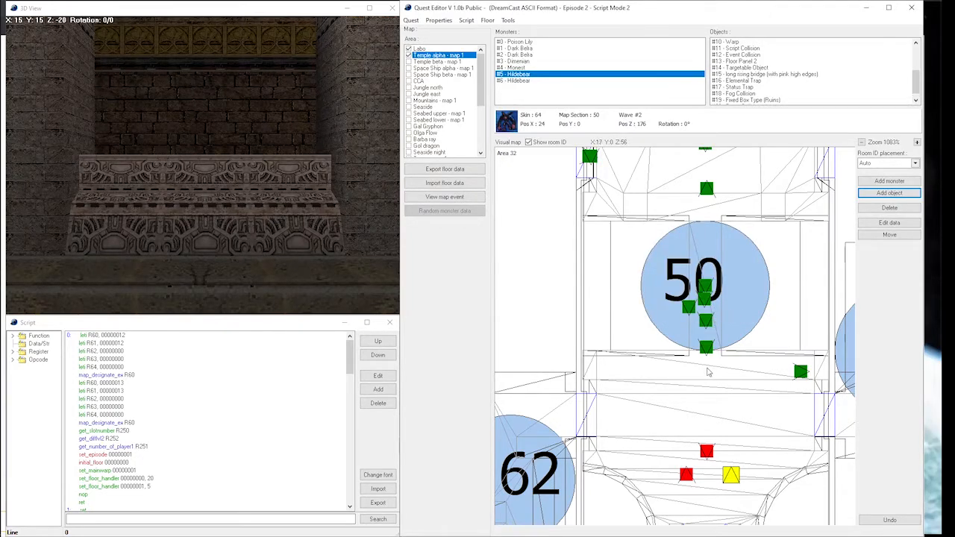
left_click(708, 372)
Step: Set the new Event Collision's Event Number to 5
scroll(707, 372, "down", 1)
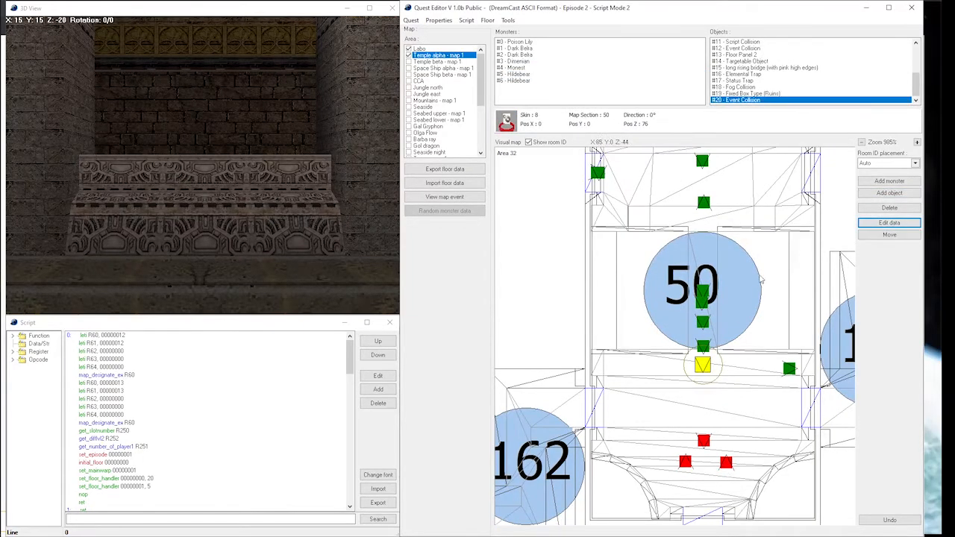
left_click(908, 224)
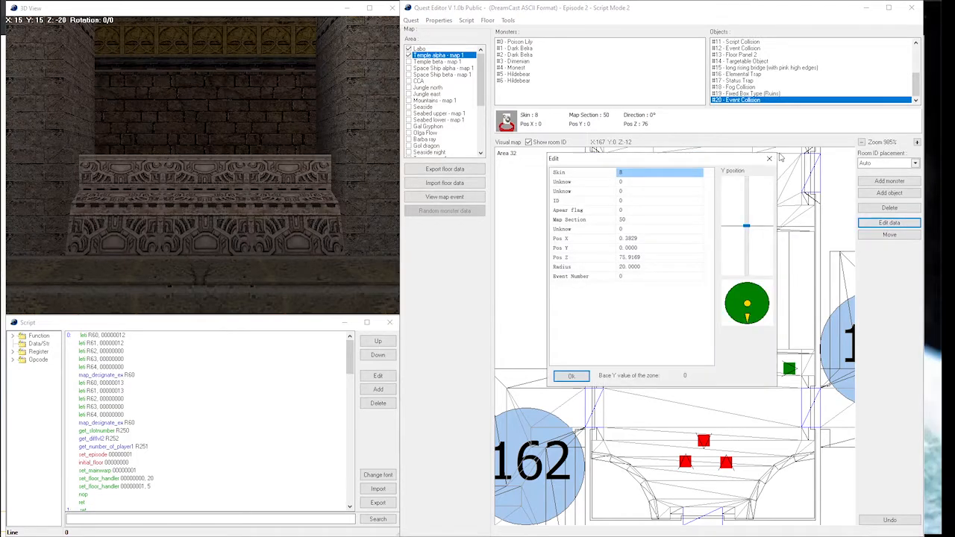
left_click(651, 280)
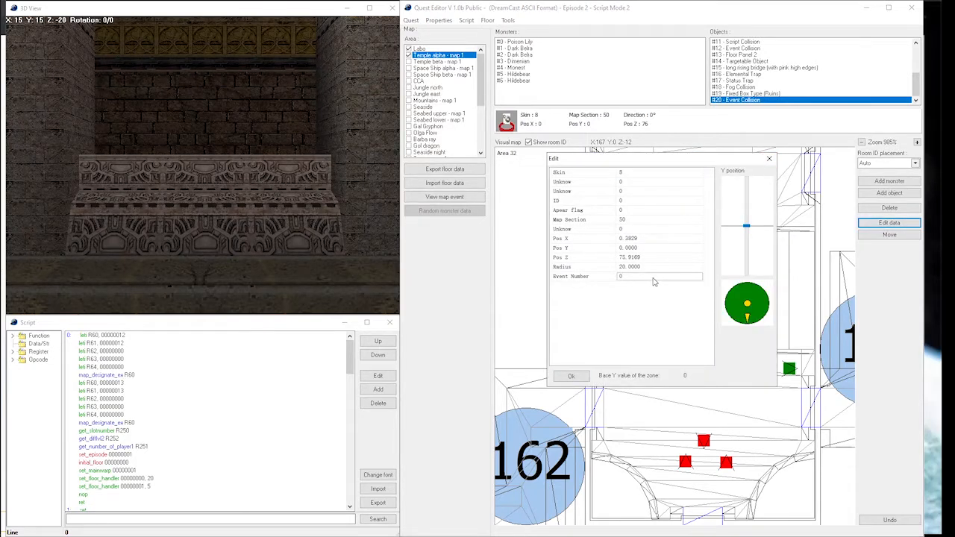
left_click(571, 375)
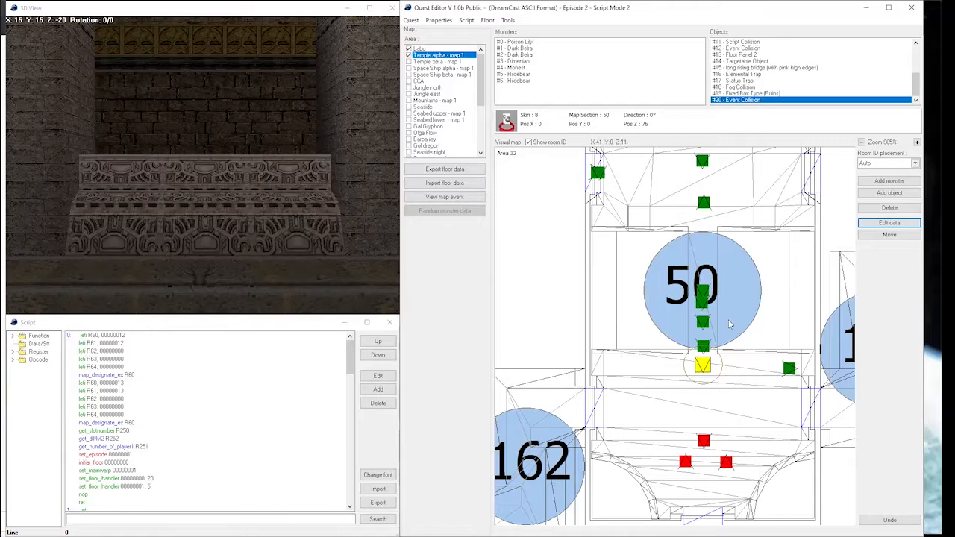
Step: Reduce the radius of the Fog Collision on the bridge to roughly the size of section 50's circle
scroll(660, 240, "down", 1)
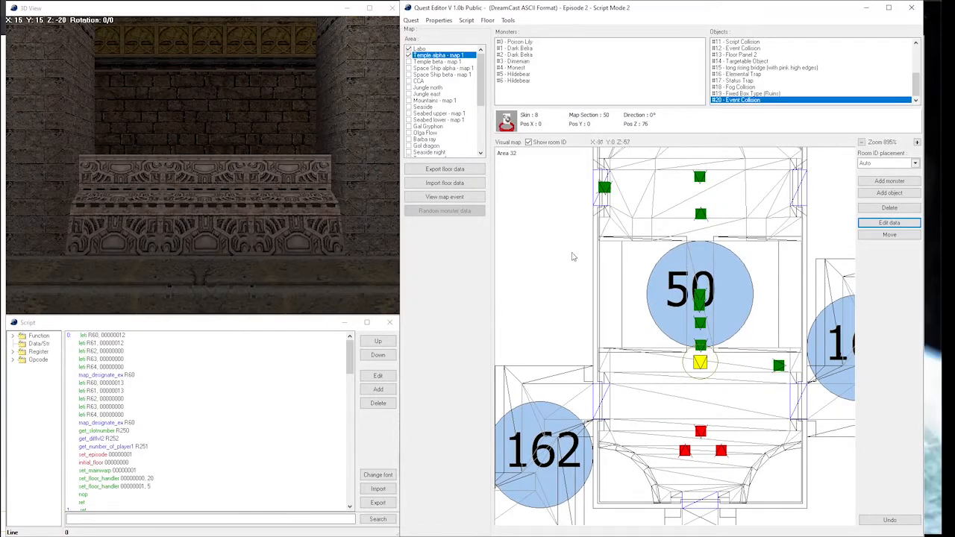
left_click(700, 296)
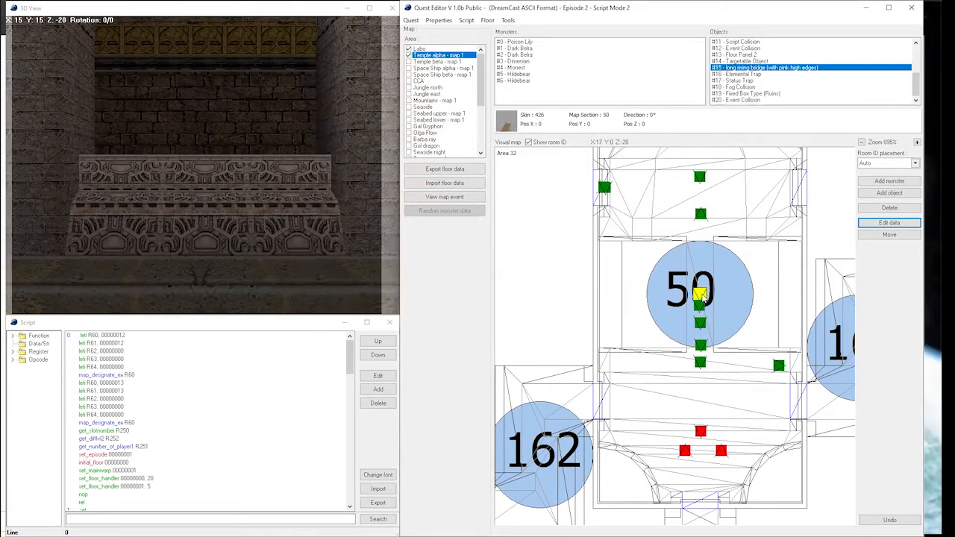
left_click(702, 307)
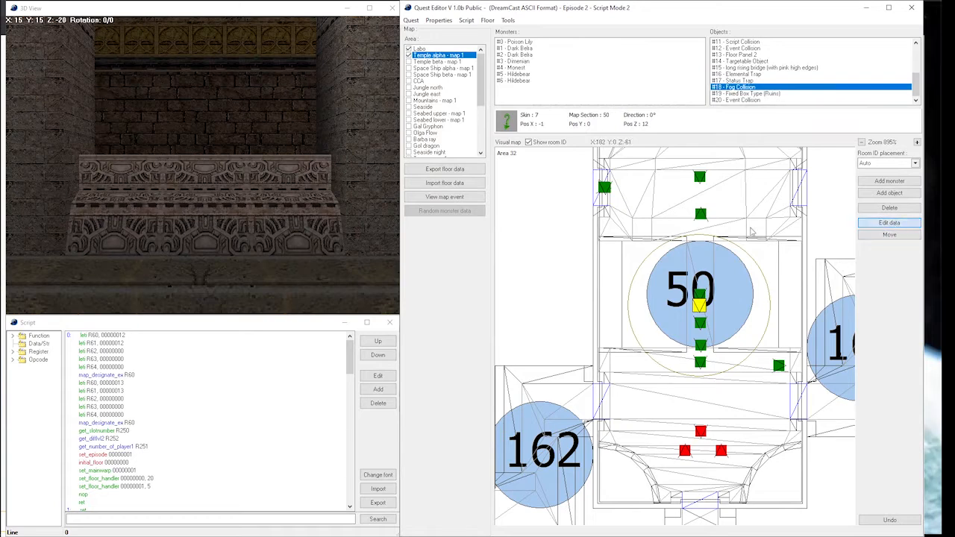
left_click(889, 223)
left_click(645, 296)
type("8")
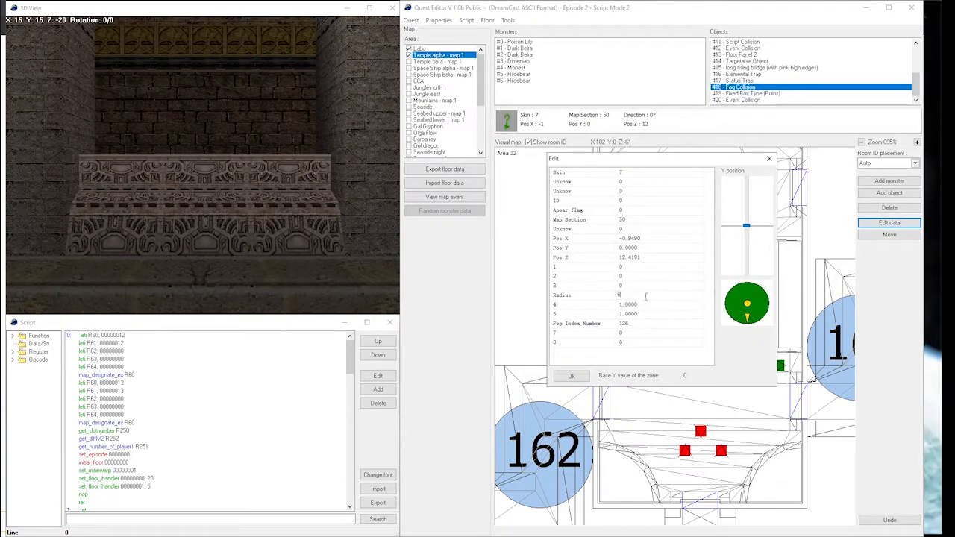
left_click(571, 375)
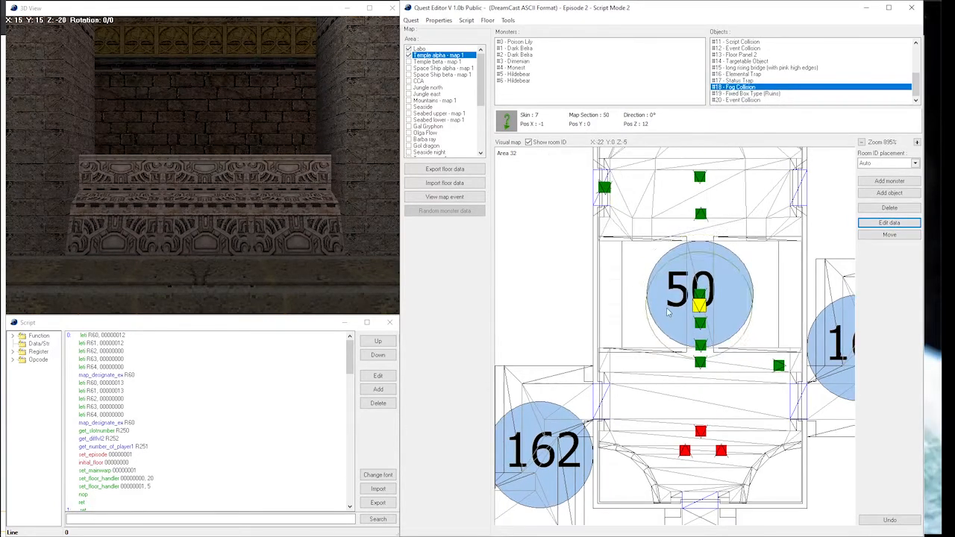
Step: Move the Fog Collision north along the bridge to about X 0, Z -7
scroll(667, 307, "up", 1)
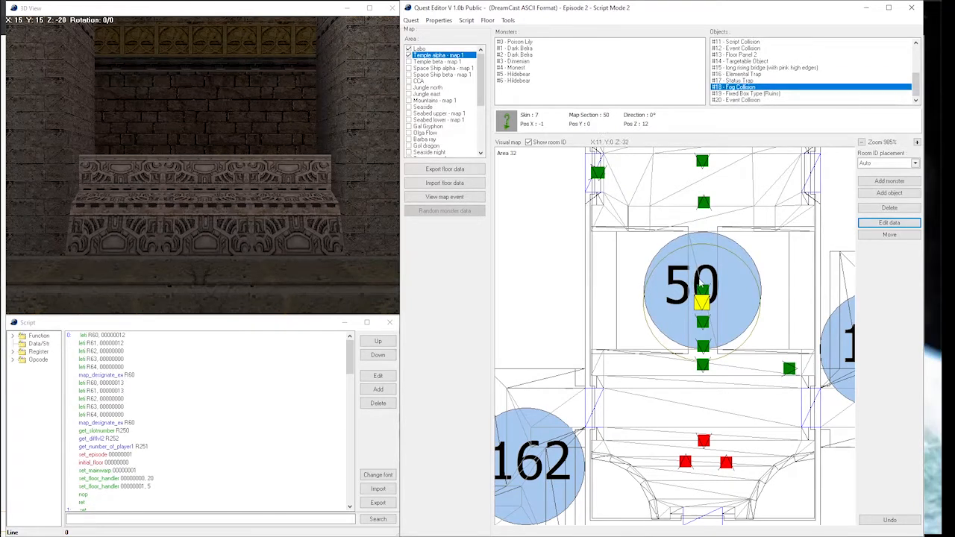
left_click(895, 236)
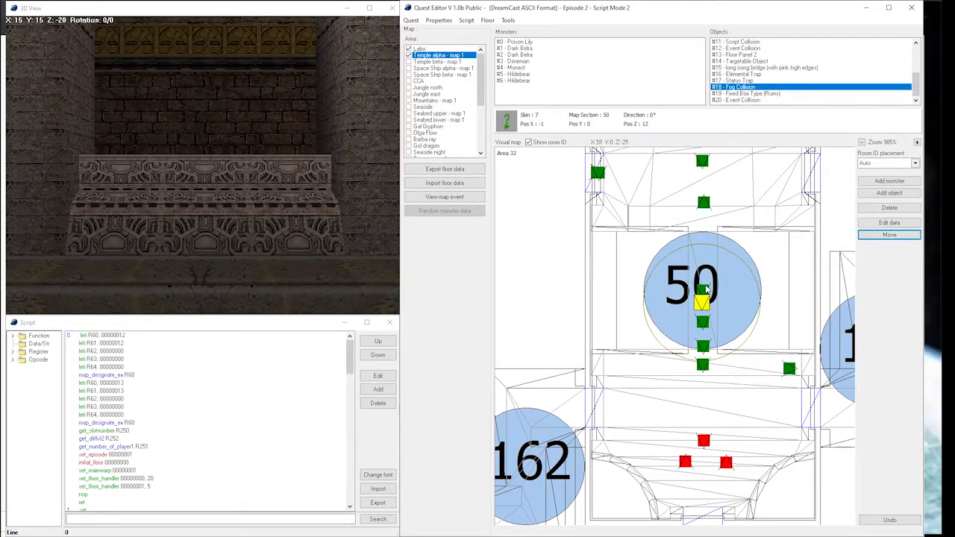
left_click(703, 288)
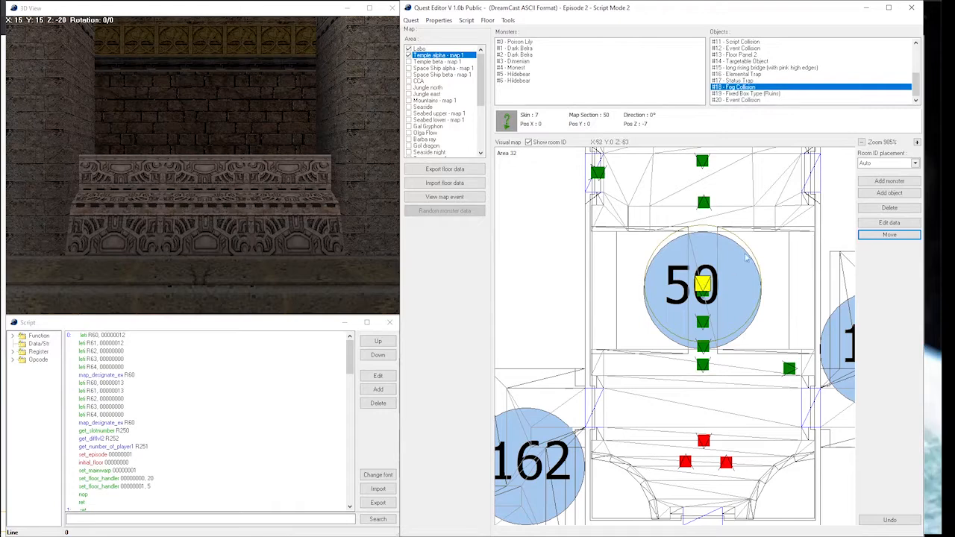
Step: Look around the temple in the 3D view and review the new Event Collision's data without changing it
left_click_drag(376, 245, 194, 152)
mouse_move(253, 160)
left_mouse_down()
mouse_move(266, 148)
mouse_move(252, 167)
mouse_move(314, 185)
mouse_move(284, 188)
mouse_move(246, 178)
mouse_move(373, 175)
mouse_move(282, 188)
mouse_move(294, 187)
mouse_move(258, 115)
left_mouse_up()
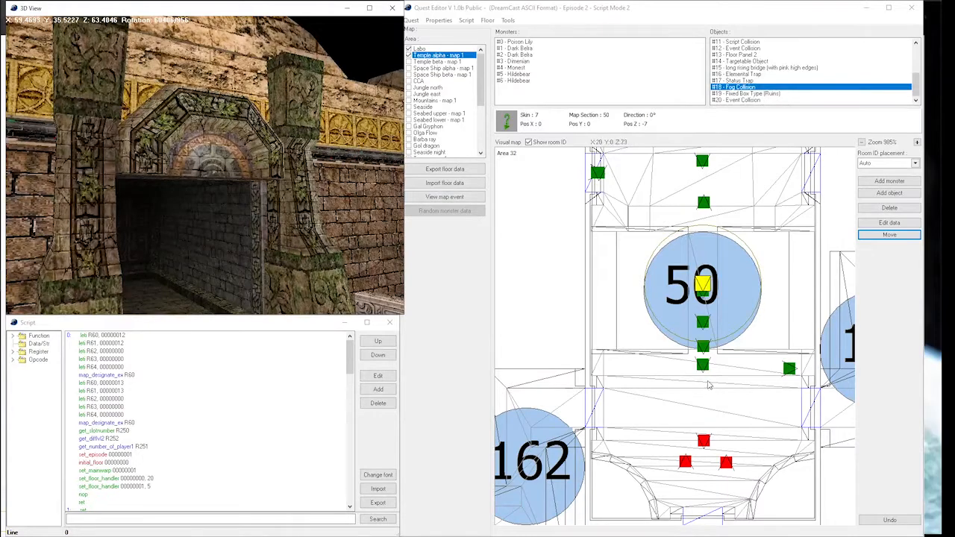
left_click(703, 364)
left_click(889, 222)
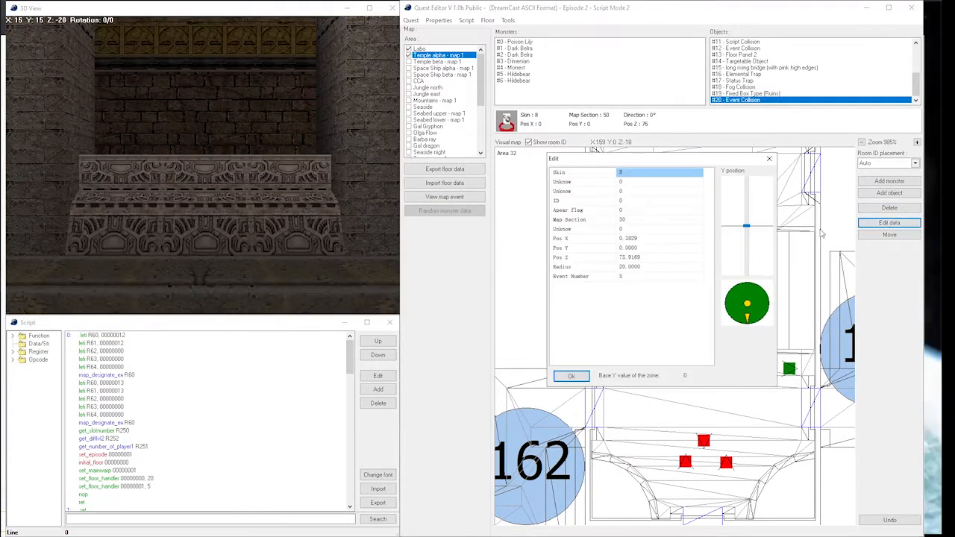
left_click(765, 162)
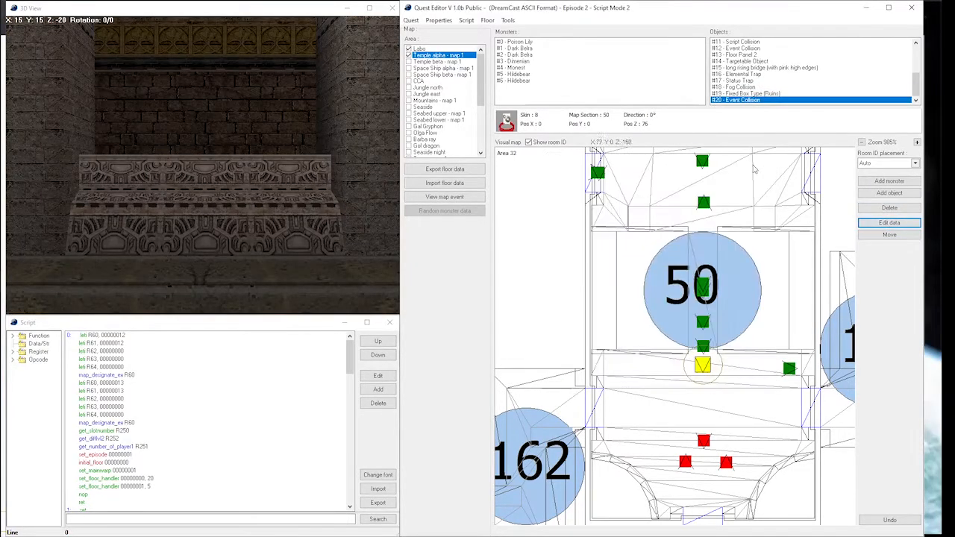
Step: Add map event #5 below event #4 with Section 50, Wave 1, Delay 1 and the action Call 6
left_click(465, 200)
scroll(603, 408, "down", 3)
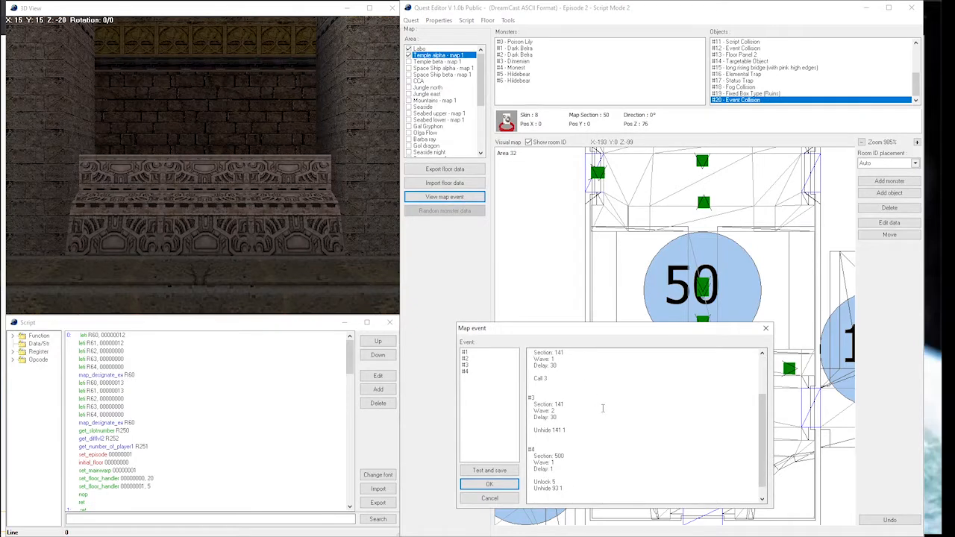
scroll(602, 408, "down", 1)
left_click(598, 471)
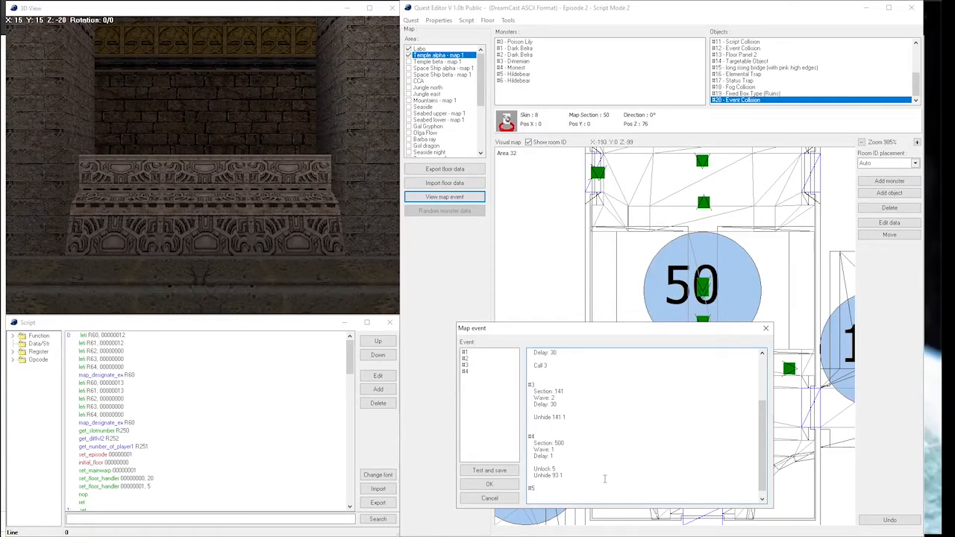
type("Section: 50")
key("Return")
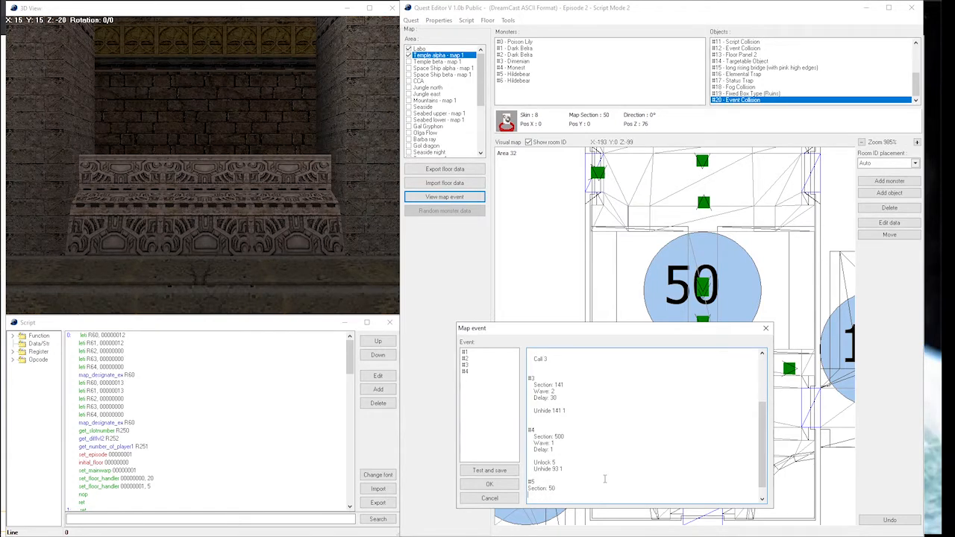
type("1")
key("Return")
type("D")
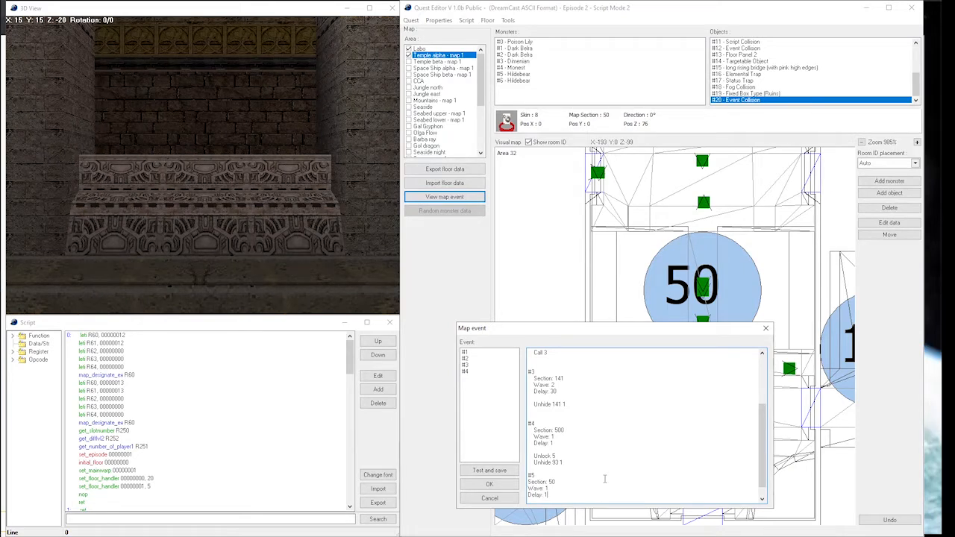
type("1")
key("Return")
key("Return")
type("C")
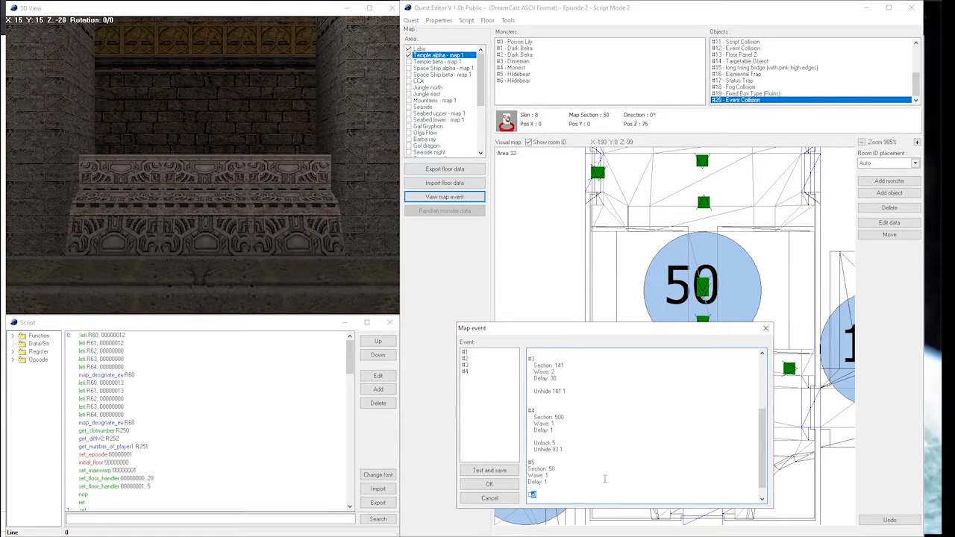
type("all 6")
key("Return")
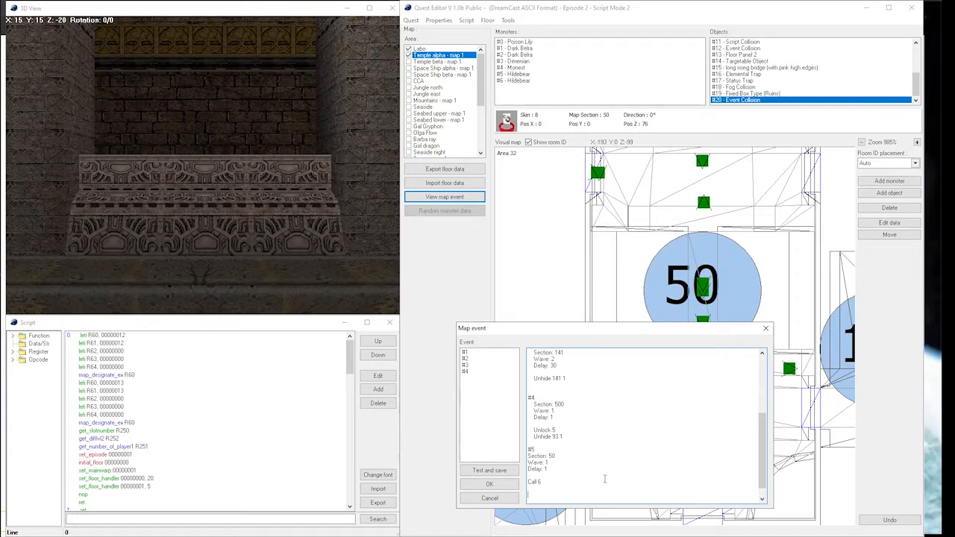
Step: Add map event #6 with Section 50, Wave 2, Delay 1 and the action Unlock 7, and save the map events
type("#6")
key("Return")
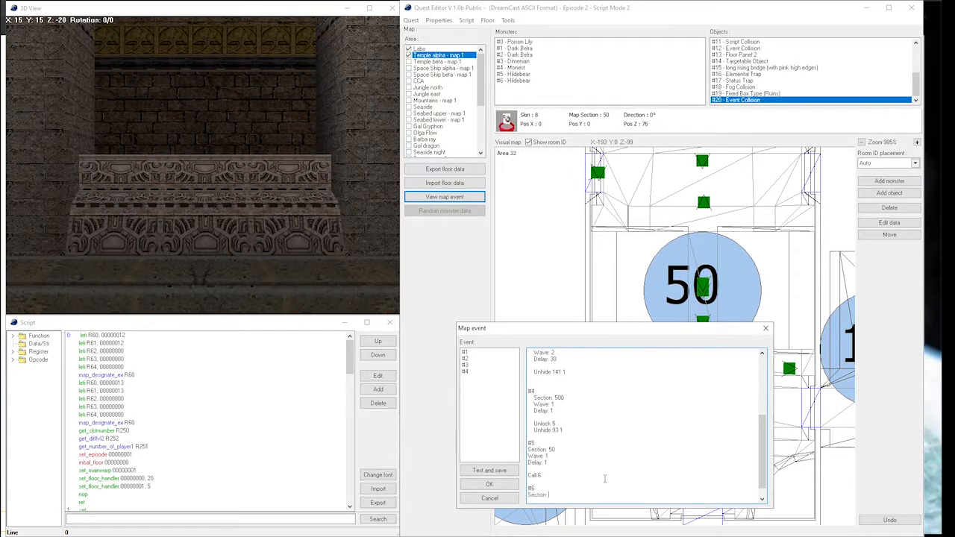
type("Section: 50")
key("Return")
type("Wave: 2")
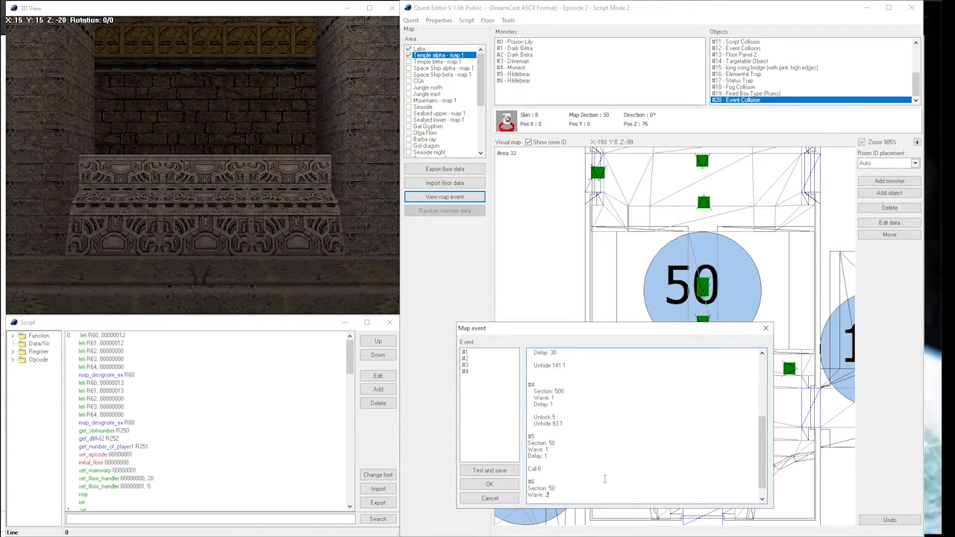
key("Return")
type("Delay: 1")
key("Return")
type("Unlock 7")
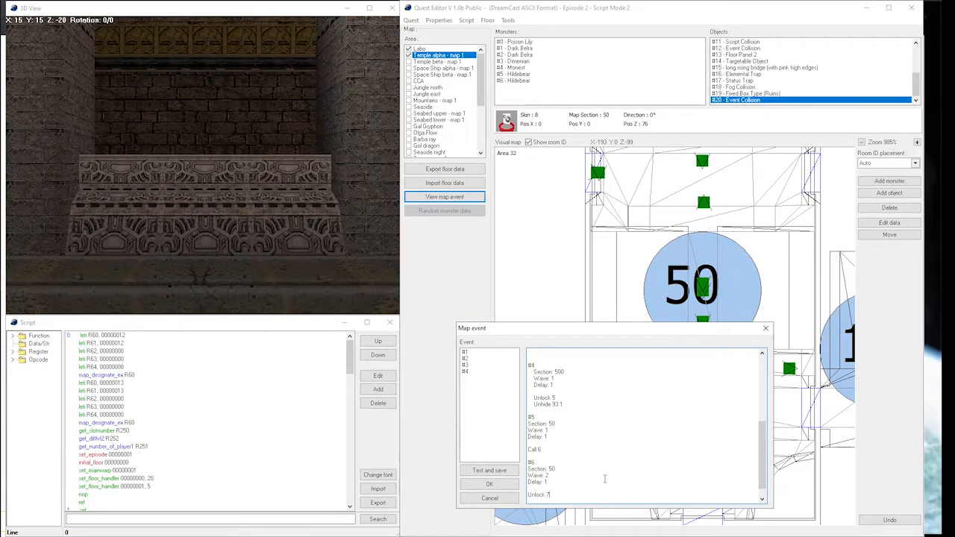
left_click(504, 485)
Step: Try to shift the western Hildebear of the southern monster group slightly using automatic room ID placement
left_click(685, 461)
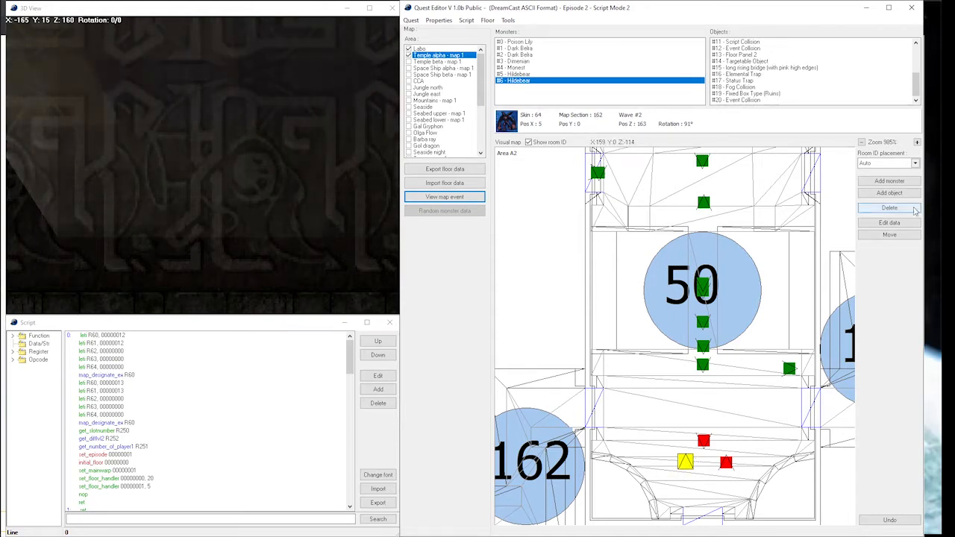
left_click(911, 236)
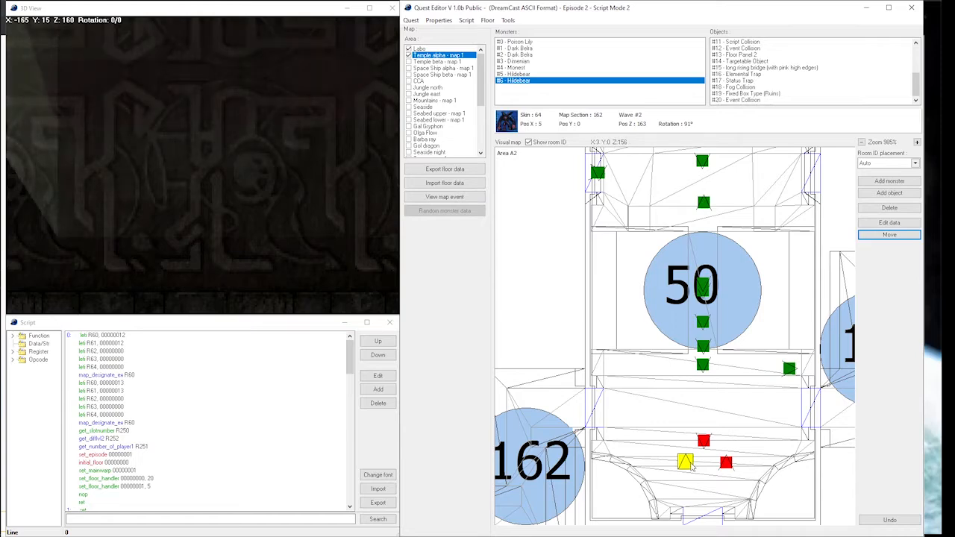
left_click_drag(690, 463, 691, 464)
scroll(689, 463, "up", 2)
scroll(690, 458, "down", 3)
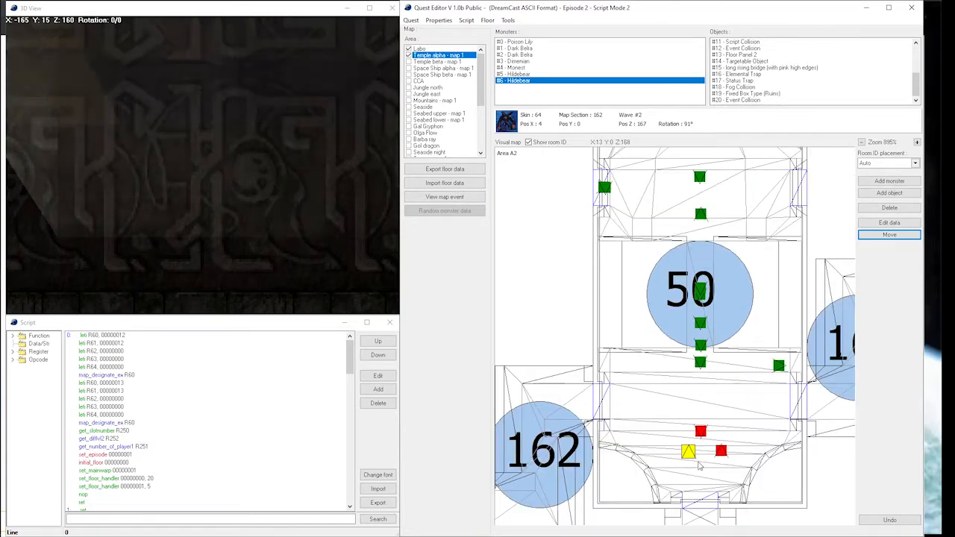
left_click(721, 452)
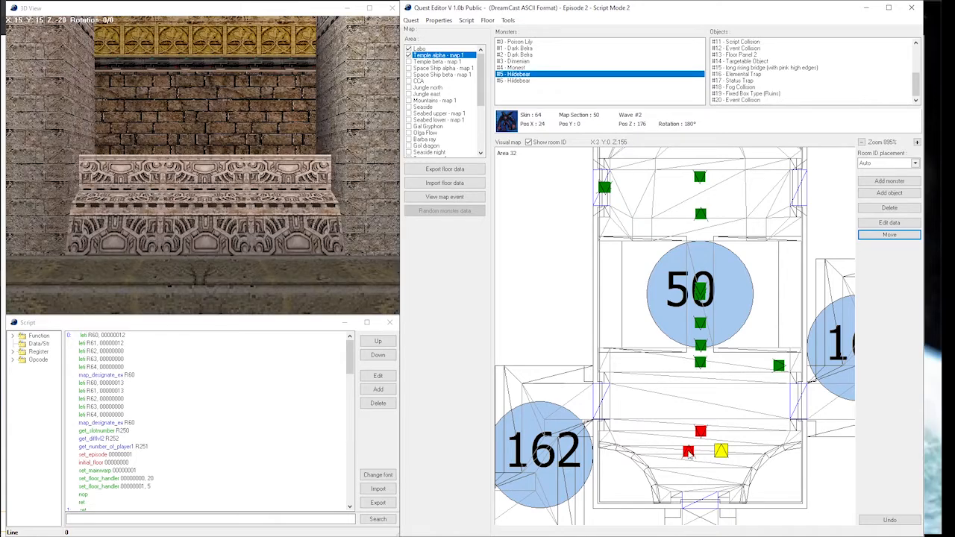
Step: Set room ID placement to 50, move the western Hildebear to about X -21, Z 176, and set its Rotation Y to 33066
left_click(688, 451)
left_click(886, 162)
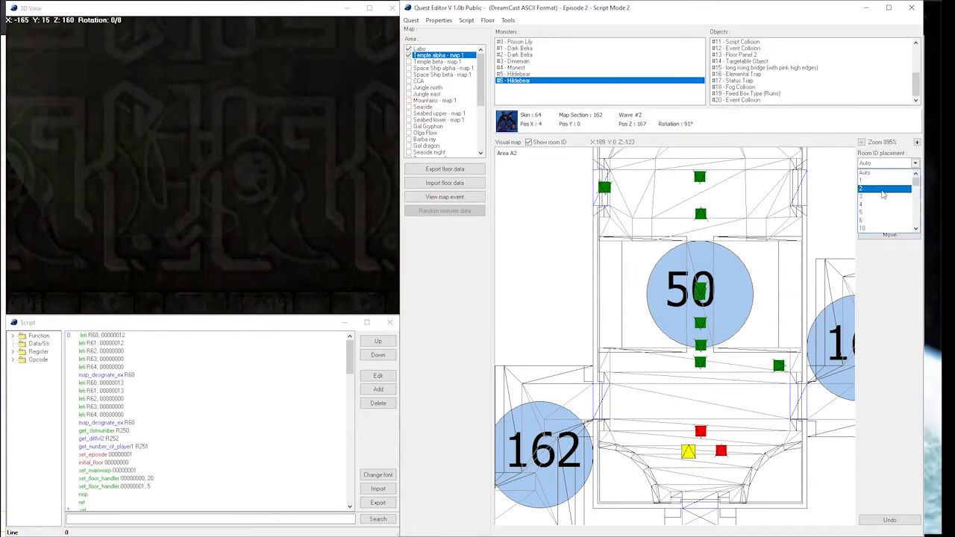
scroll(873, 206, "down", 1)
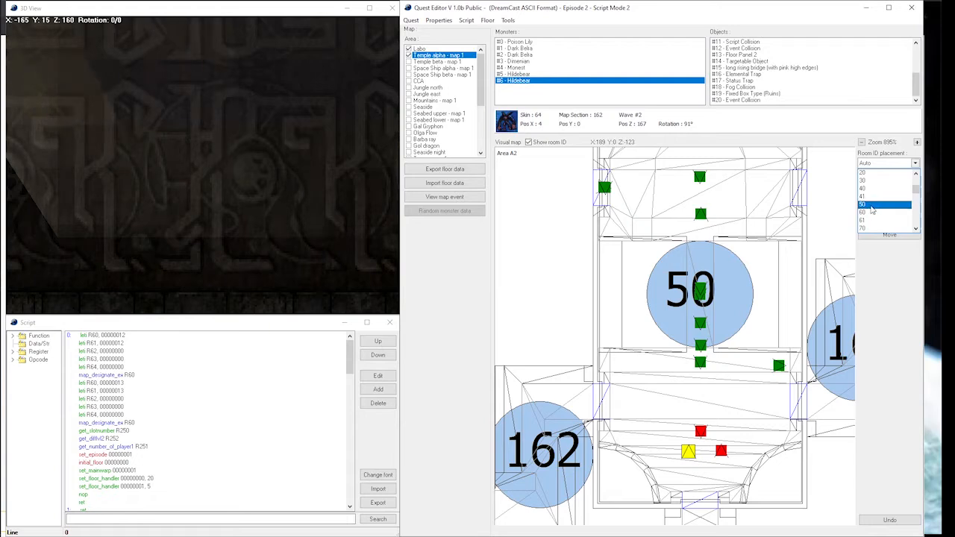
left_click(869, 204)
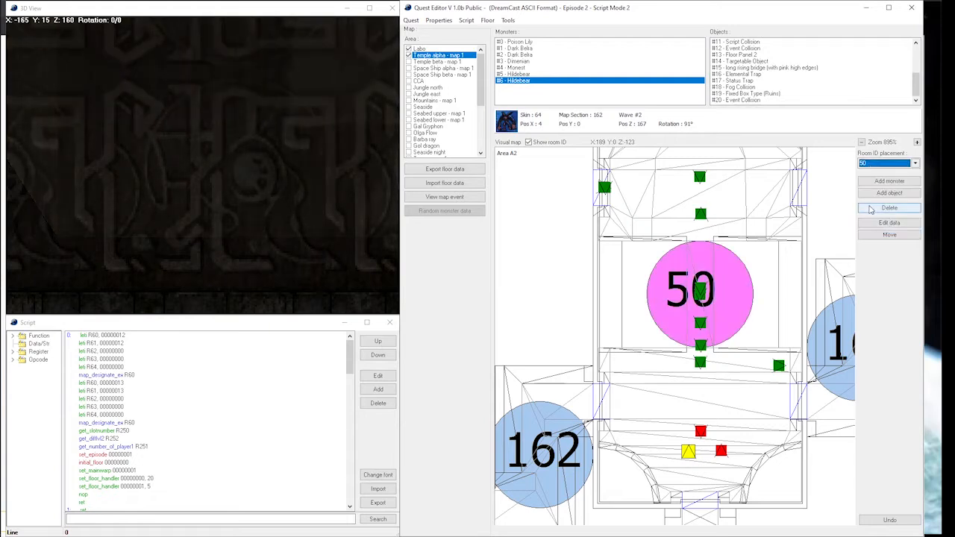
left_click(909, 235)
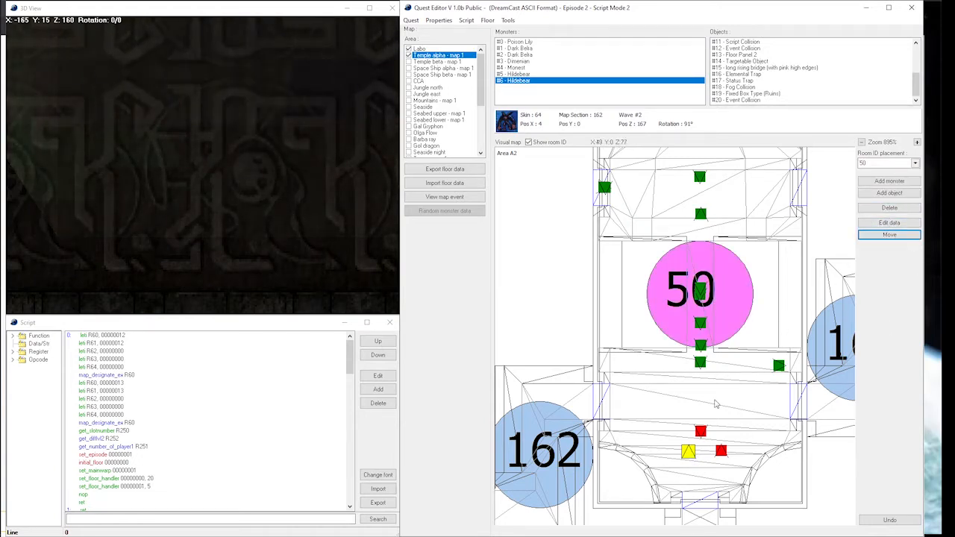
left_click(690, 453)
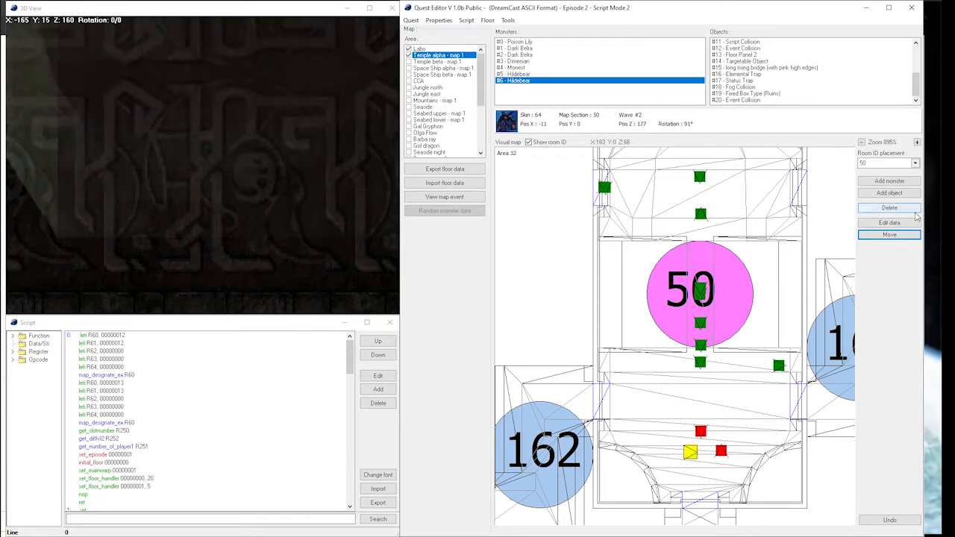
left_click(682, 453)
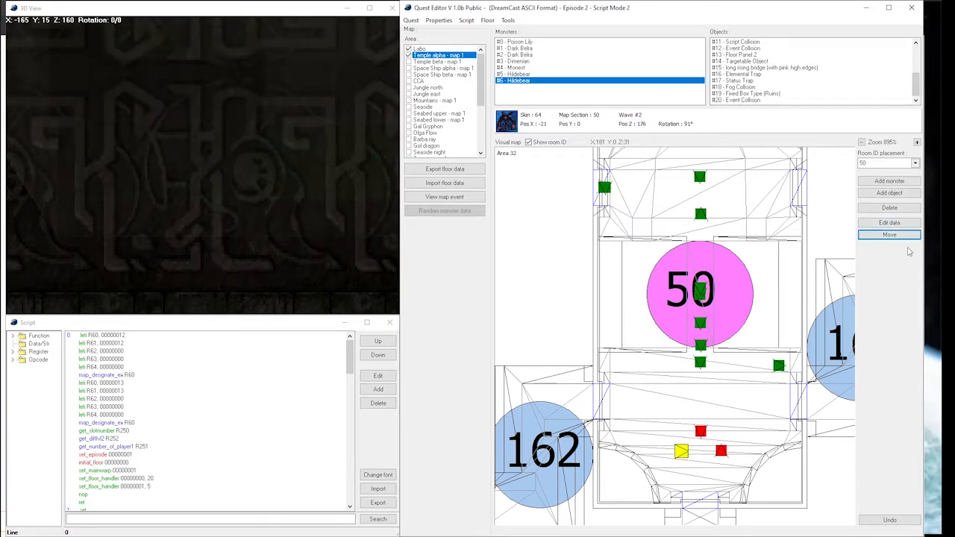
left_click(889, 222)
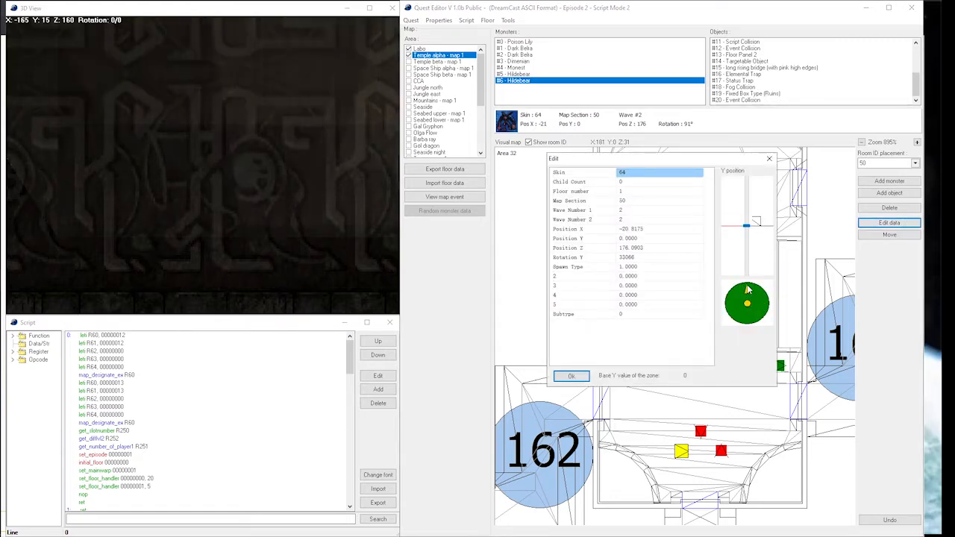
left_click(571, 376)
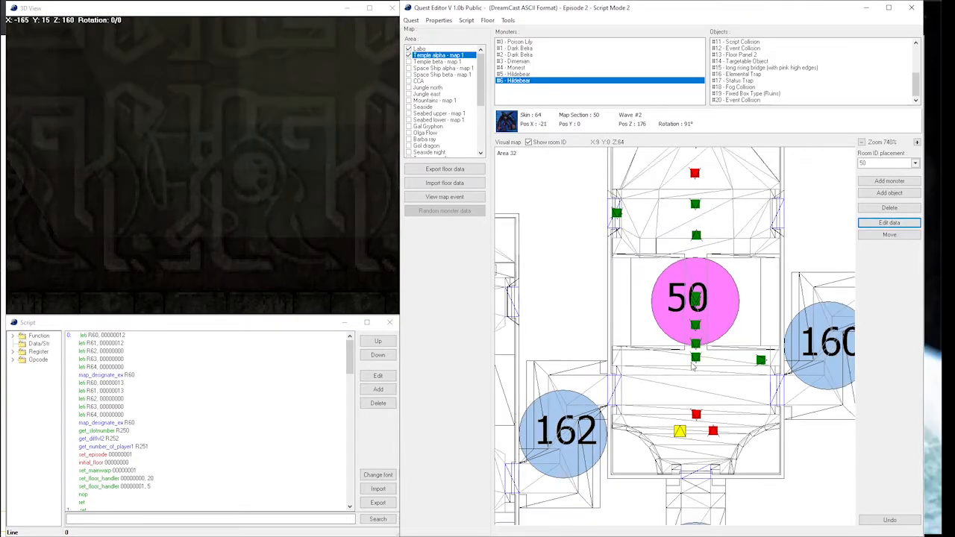
Step: Add a Laser Fense Ex object in the doorway between sections 50 and 160, at about X 109, Z 120
scroll(746, 407, "up", 1)
left_click_drag(783, 409, 651, 412)
scroll(690, 414, "up", 1)
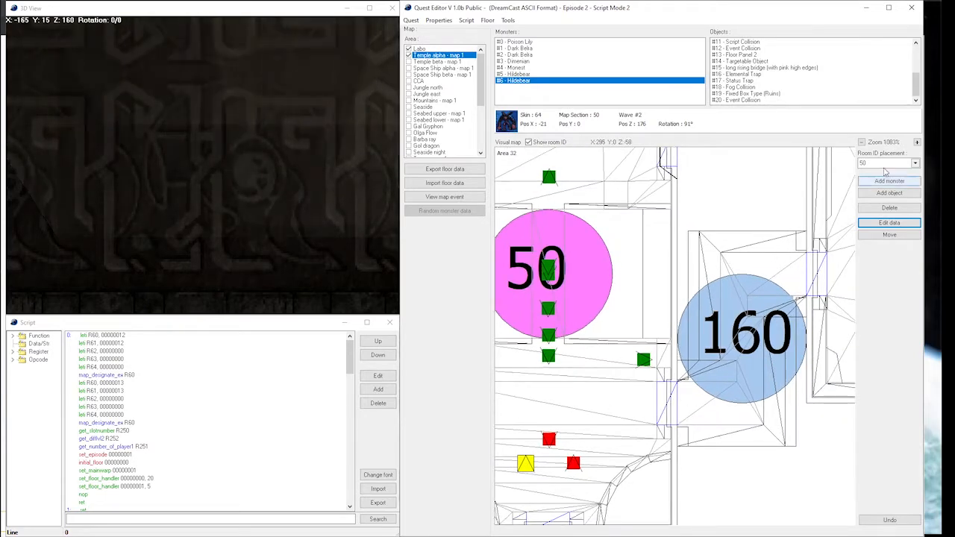
left_click(904, 194)
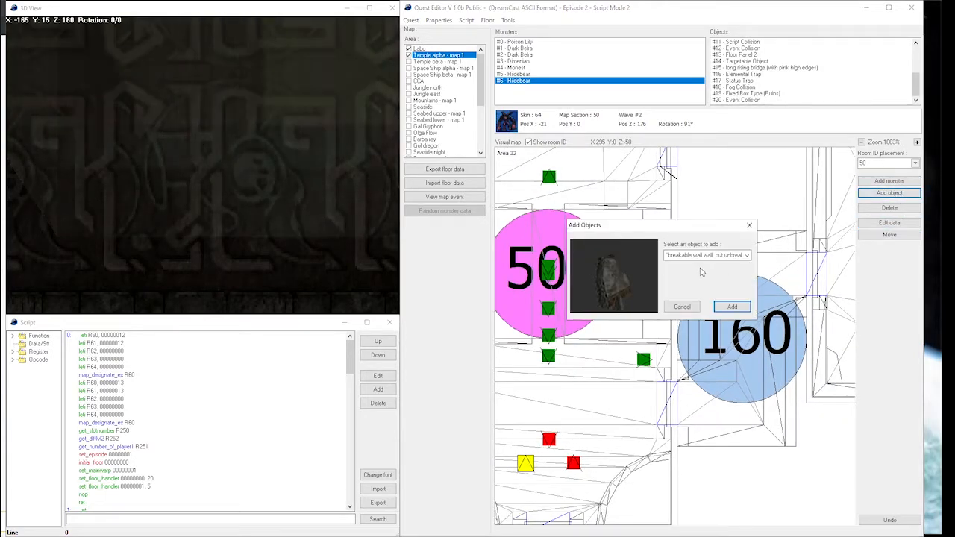
left_click(746, 255)
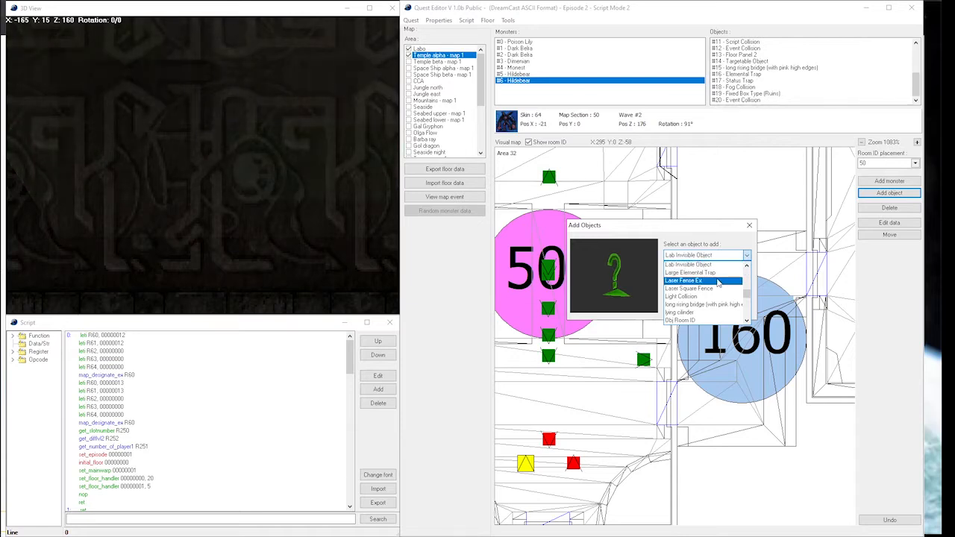
left_click(715, 280)
left_click(733, 307)
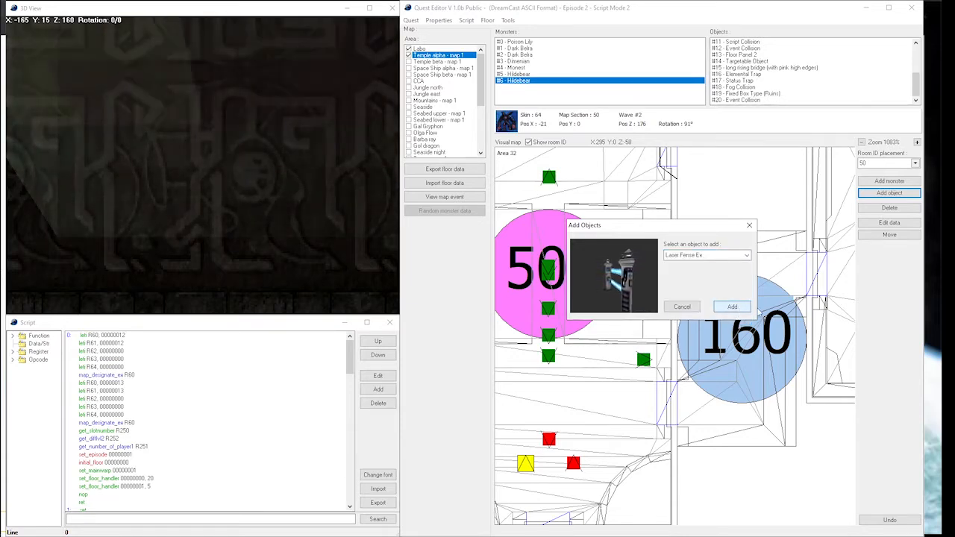
left_click(732, 306)
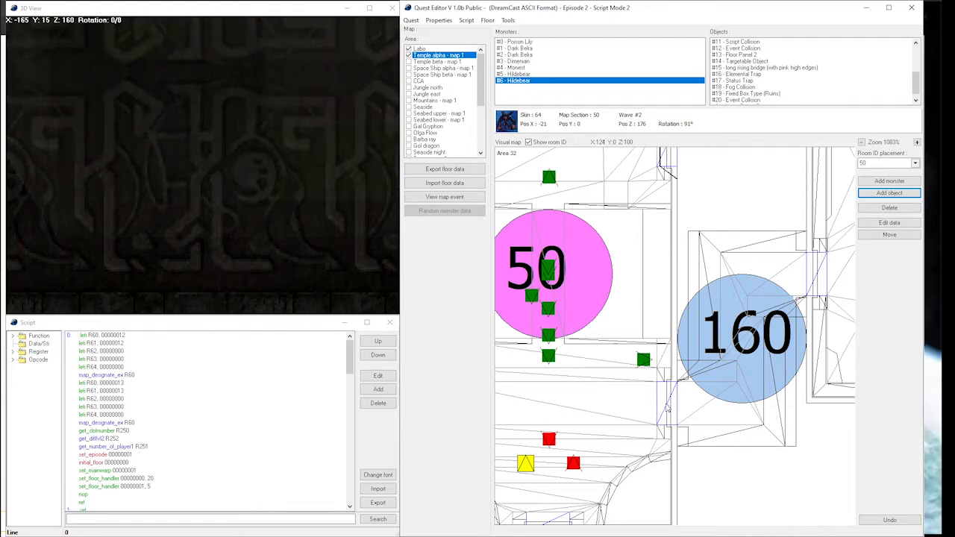
left_click(667, 406)
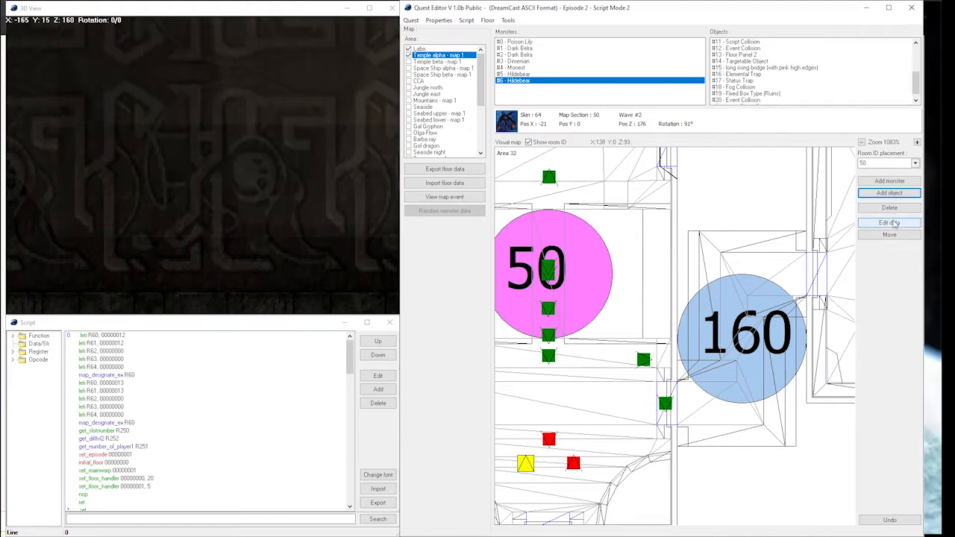
Step: Check the new Laser Fense Ex in the 3D view and set its Colour to 0
left_click(665, 403)
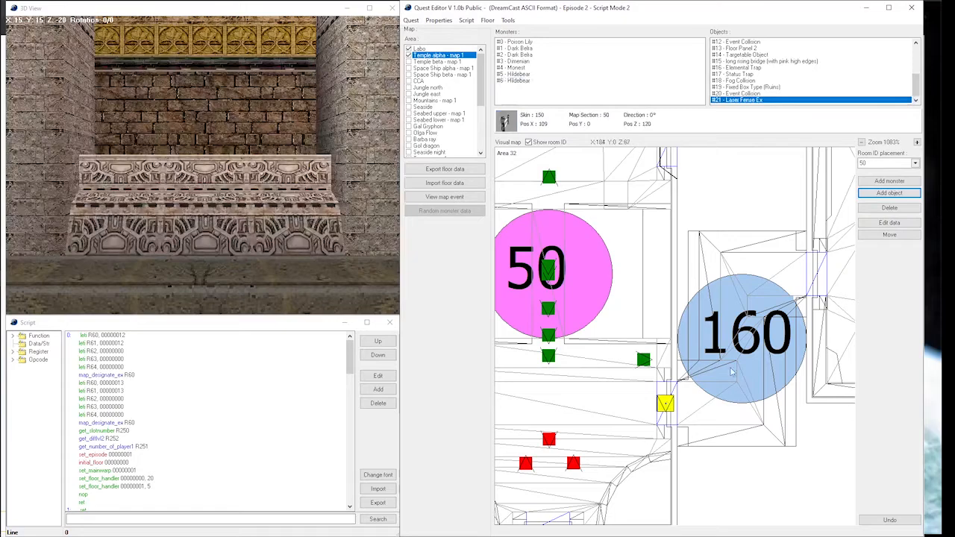
key("Up")
key("Up")
key("Up")
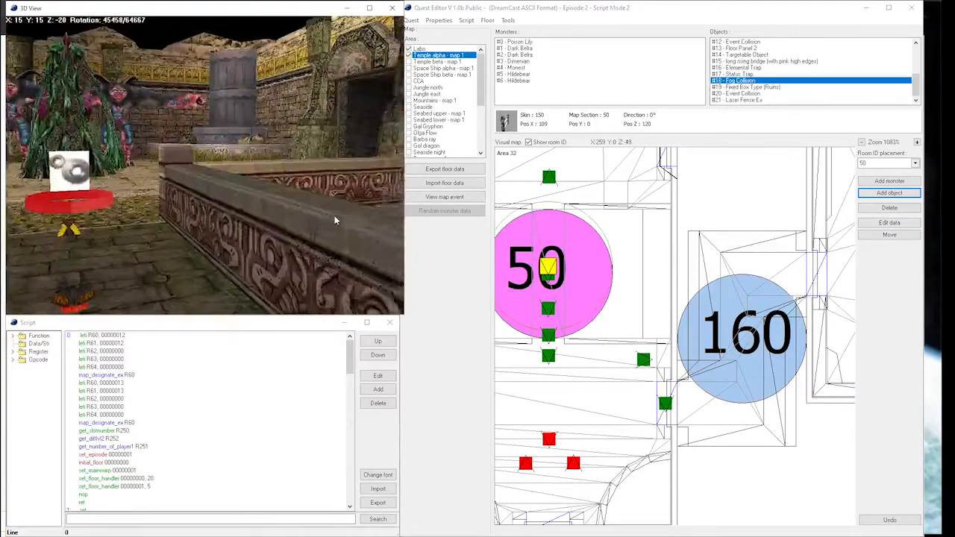
left_click_drag(310, 211, 256, 217)
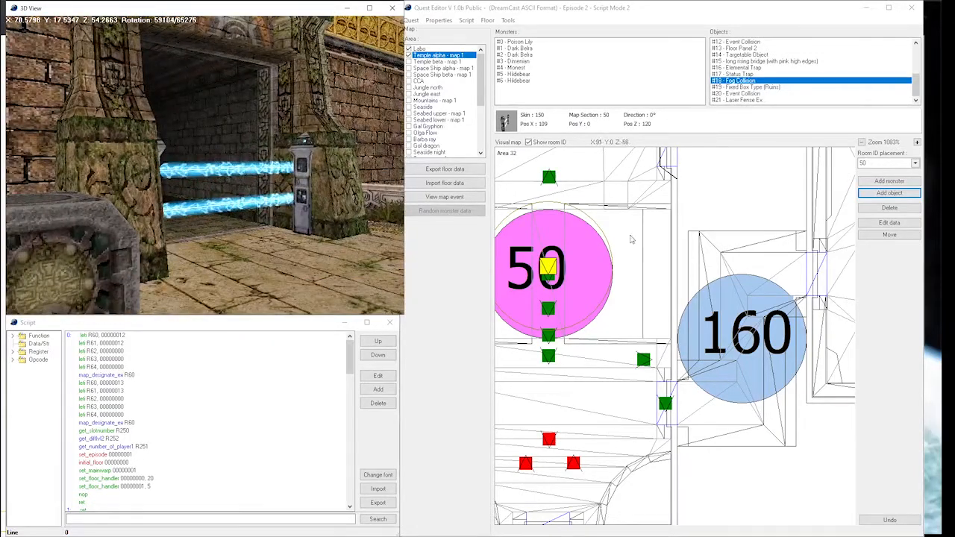
left_click(742, 94)
left_click(743, 100)
left_click(888, 223)
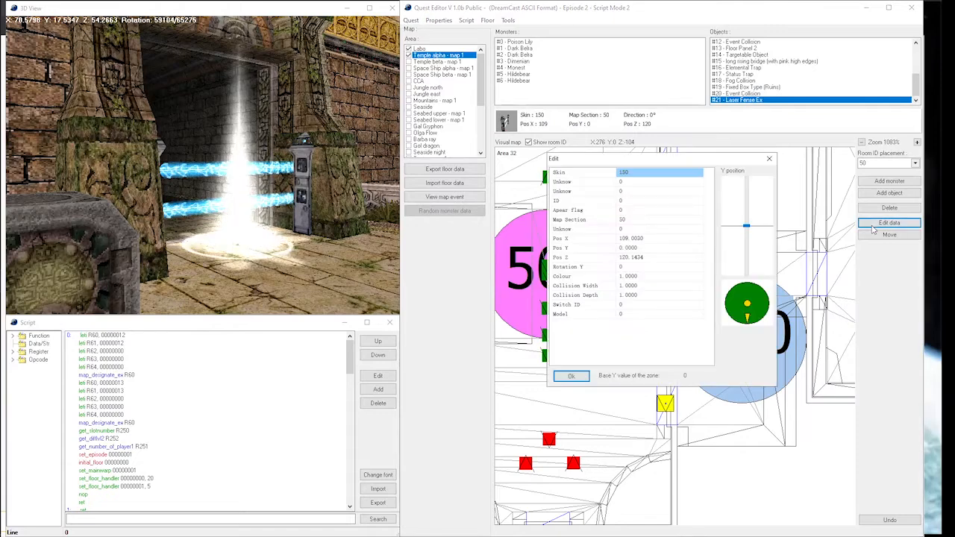
double_click(653, 276)
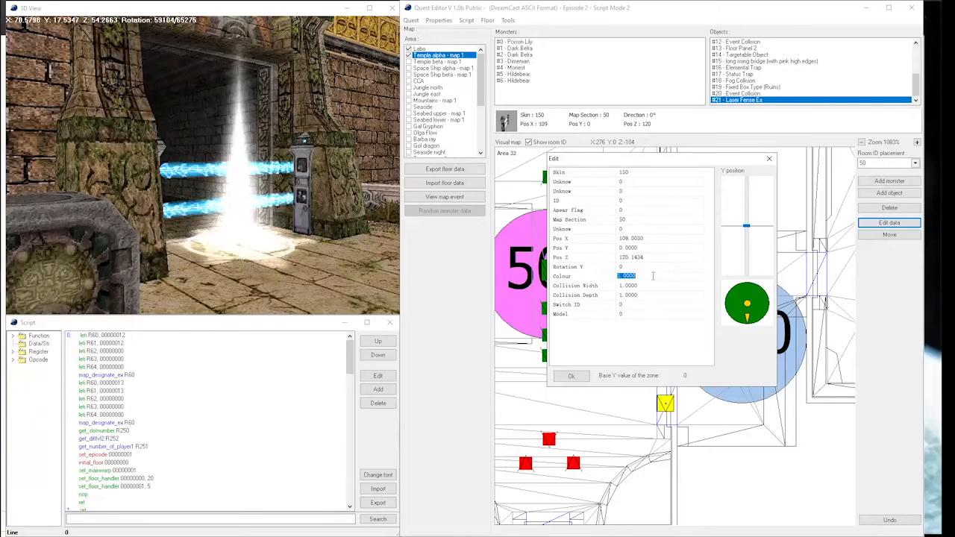
type("0")
left_click(571, 376)
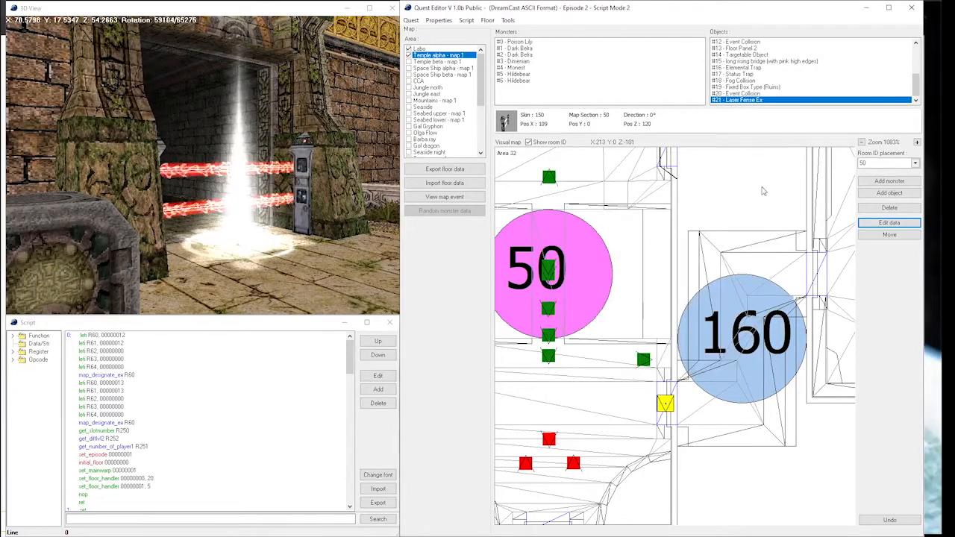
Step: Set the Laser Fense Ex's Colour to 3, Collision Width to 6 and Collision Depth to 32
left_click(888, 223)
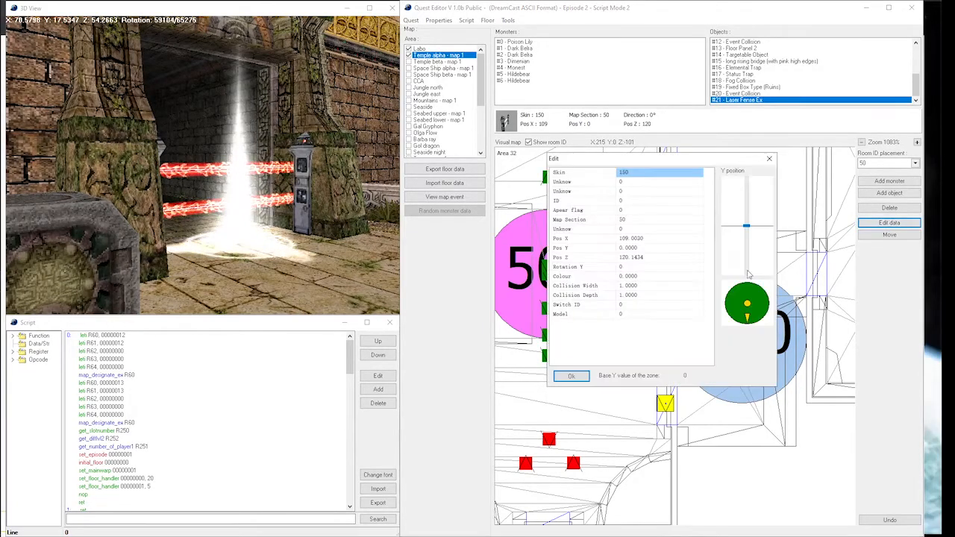
left_click(644, 278)
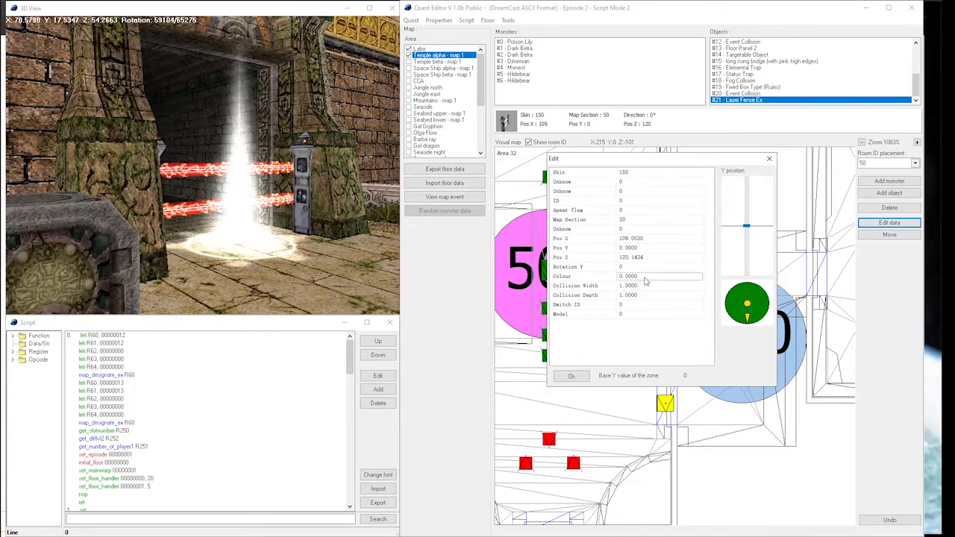
type("3")
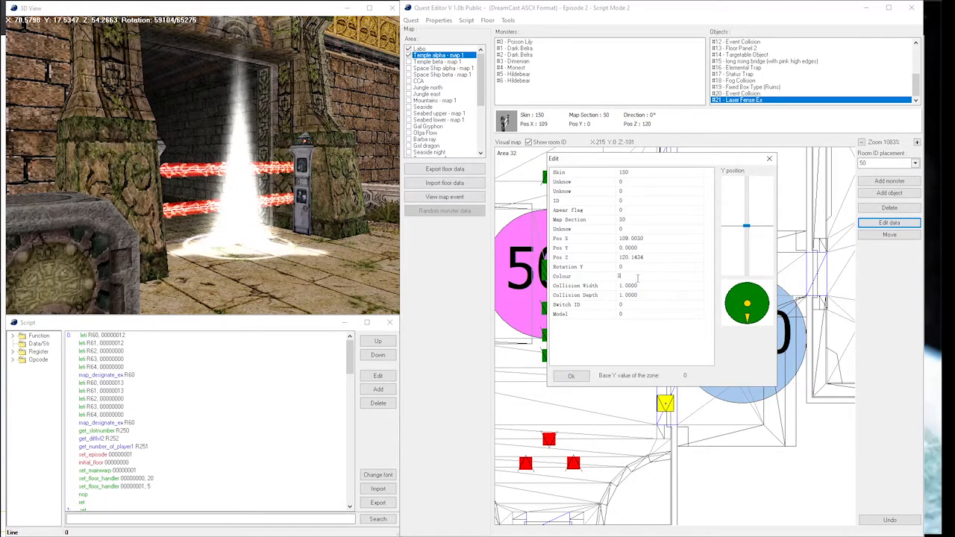
left_click(639, 287)
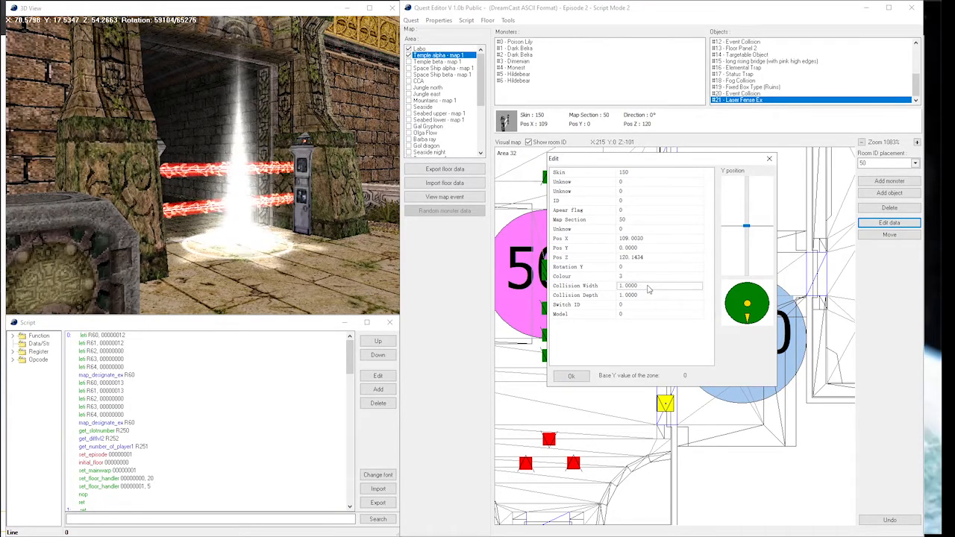
type("6")
left_click(651, 295)
type("32")
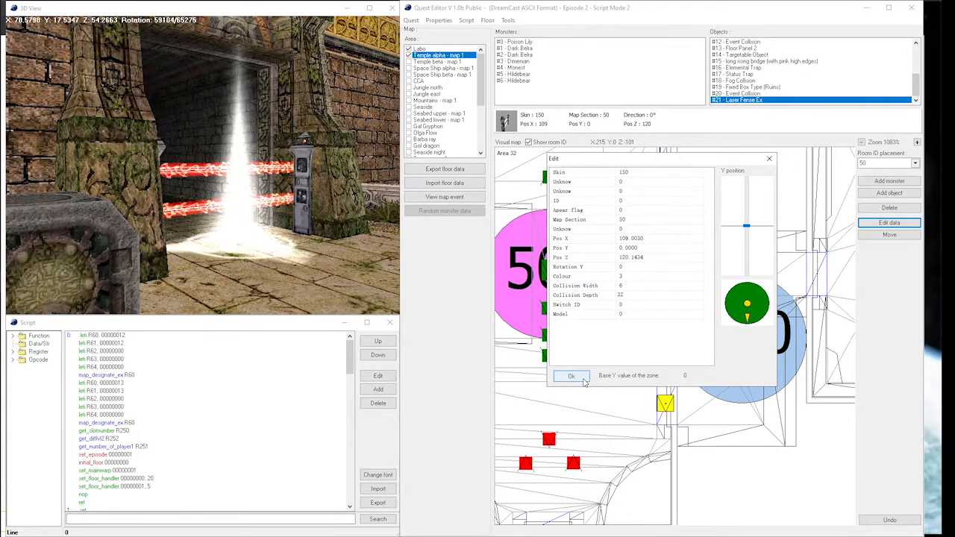
Step: Set the laser fence's Switch ID to 7, try a different Model, and return Model to 0
left_click(647, 305)
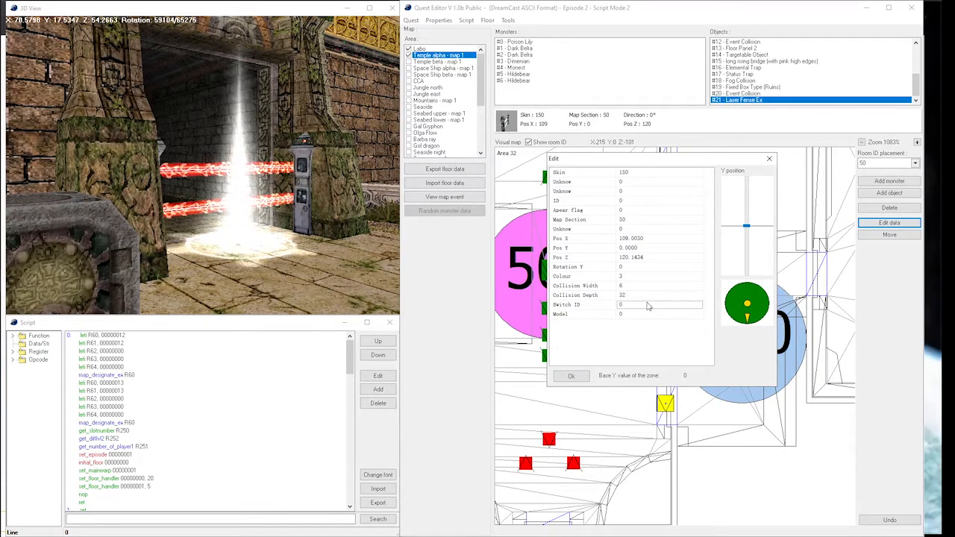
type("1")
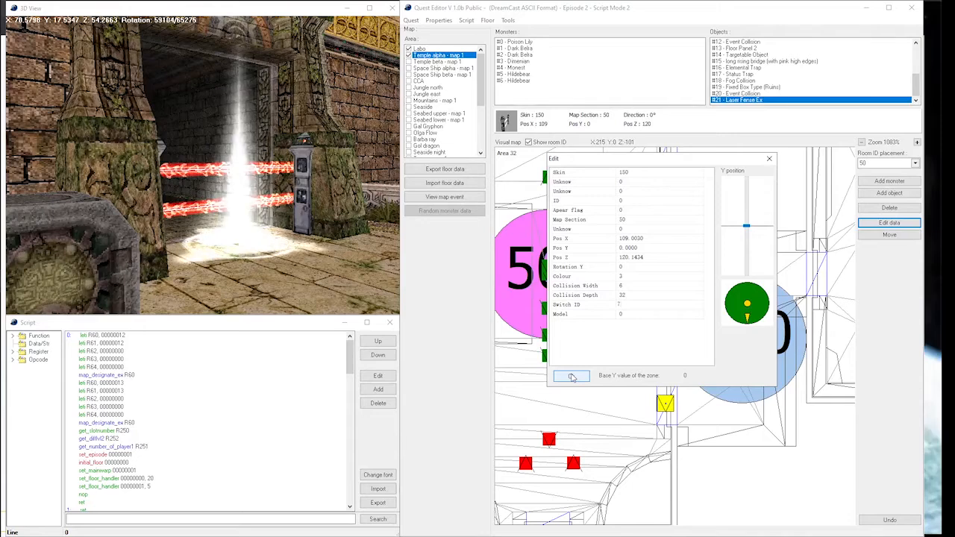
left_click(635, 317)
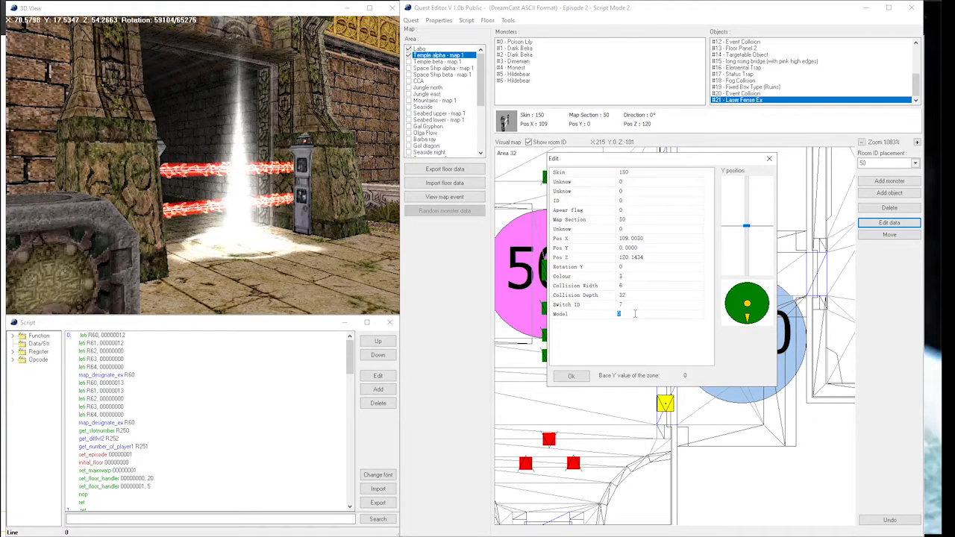
left_click(571, 376)
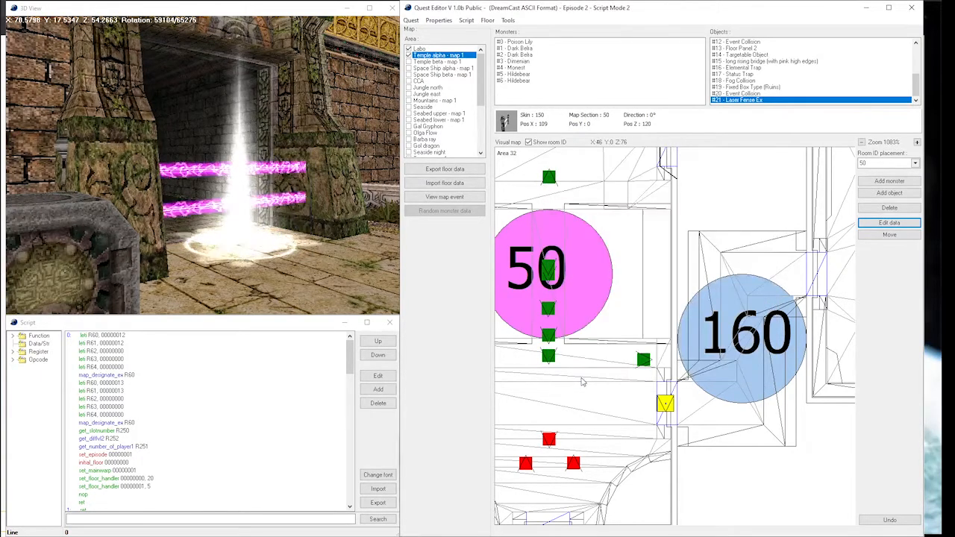
left_click(890, 222)
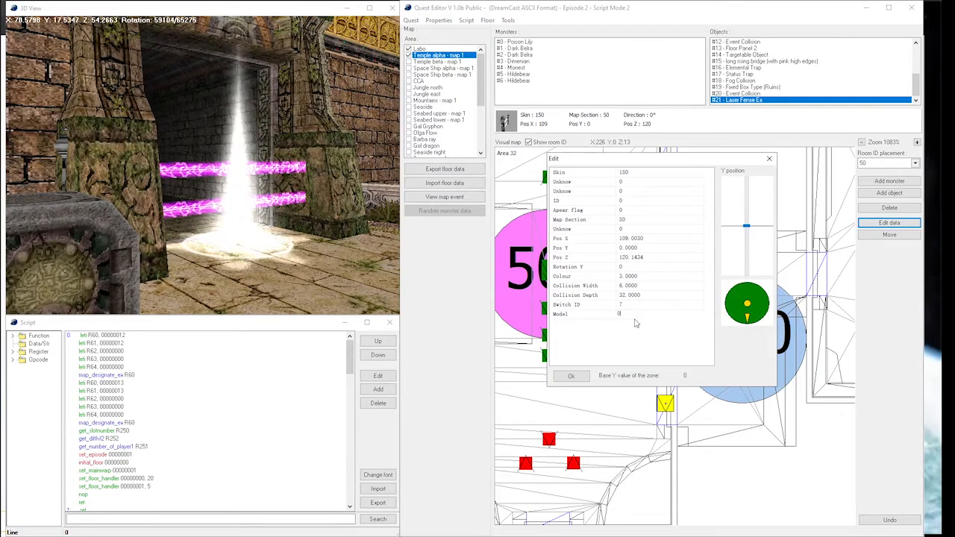
left_click(571, 377)
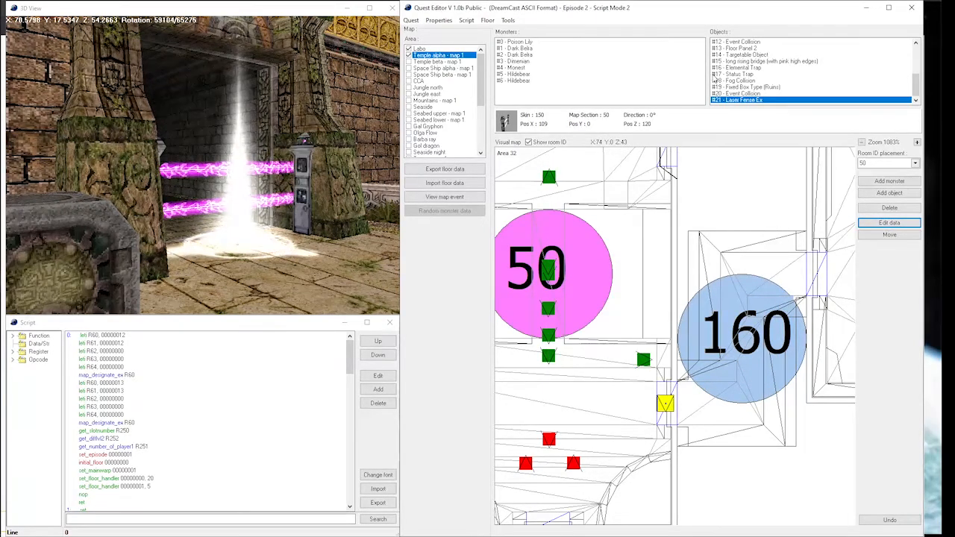
Step: Add a Temple Normal Door in the southern doorway of section 50, at about X 1, Z 229
left_click(730, 101)
scroll(677, 406, "up", 3)
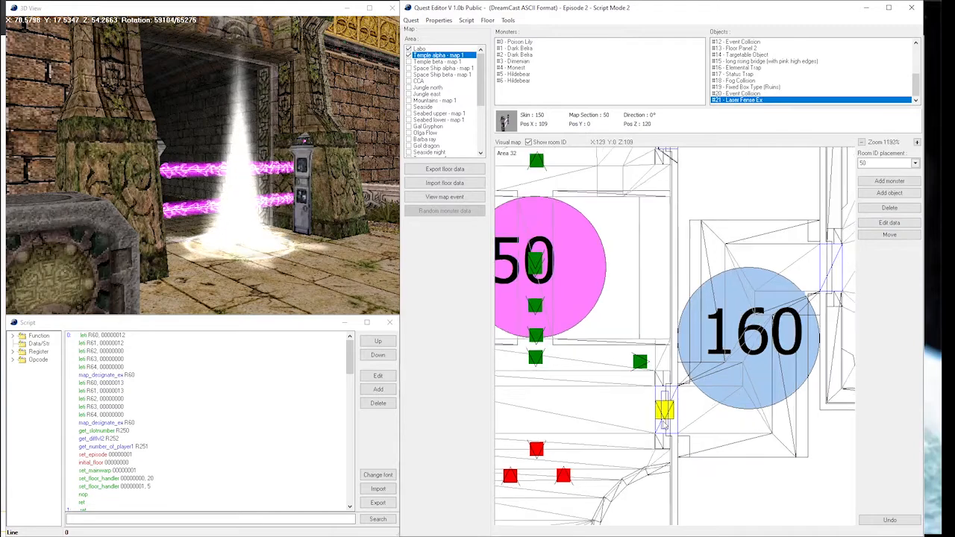
left_click_drag(633, 433, 649, 391)
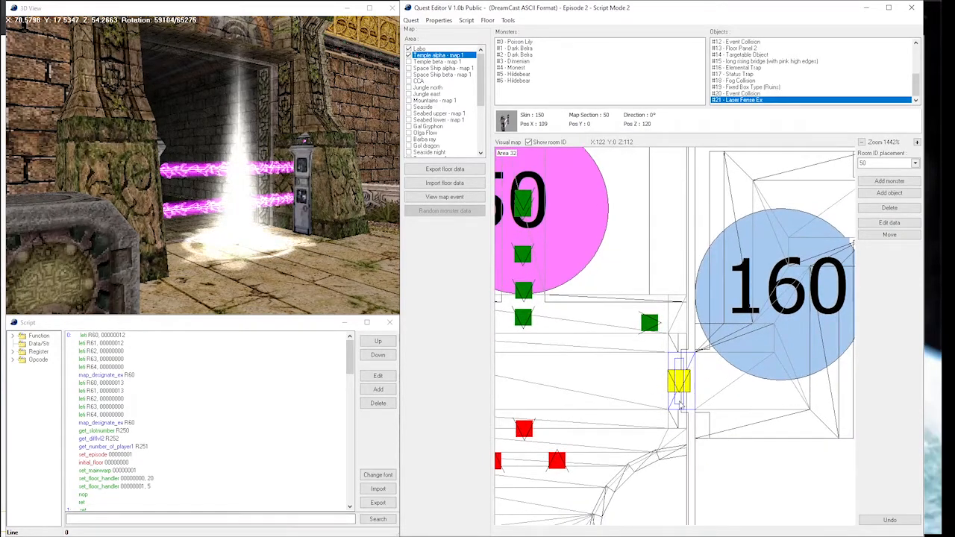
scroll(647, 390, "up", 2)
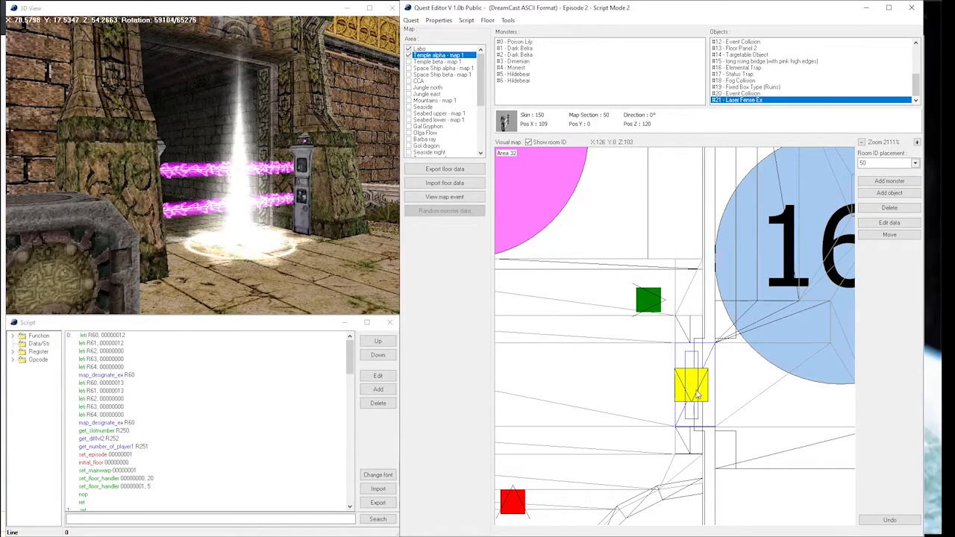
left_click_drag(612, 413, 684, 325)
scroll(664, 359, "down", 1)
left_click(889, 193)
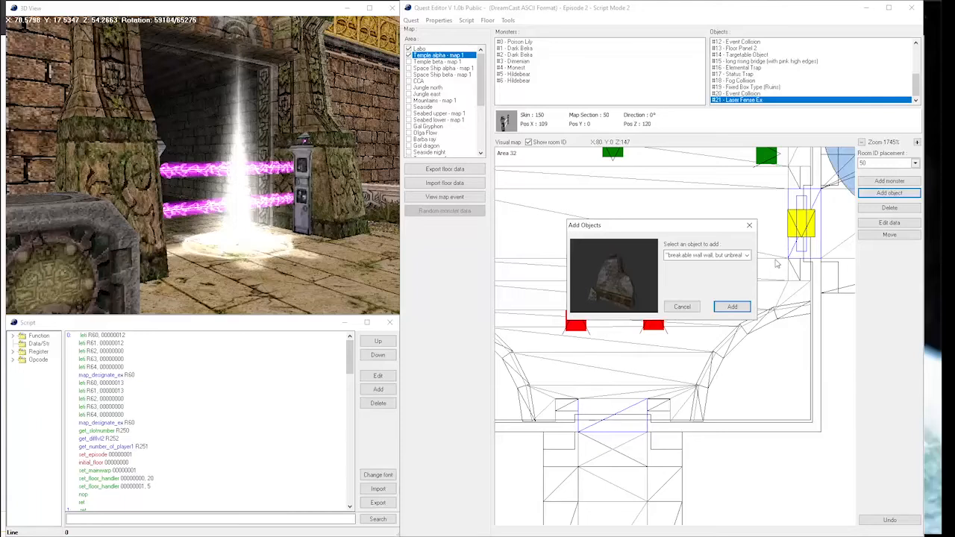
left_click(746, 255)
left_click_drag(747, 270, 747, 309)
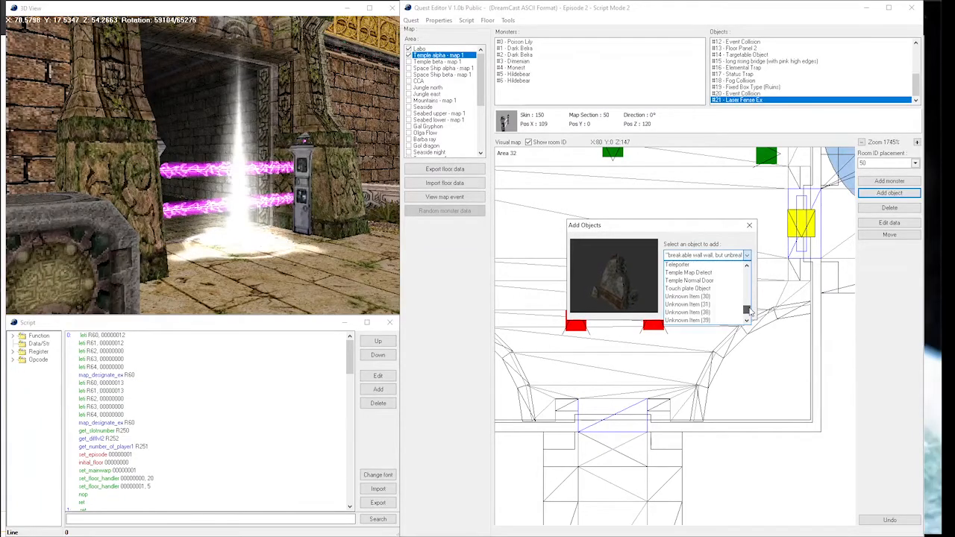
left_click(690, 276)
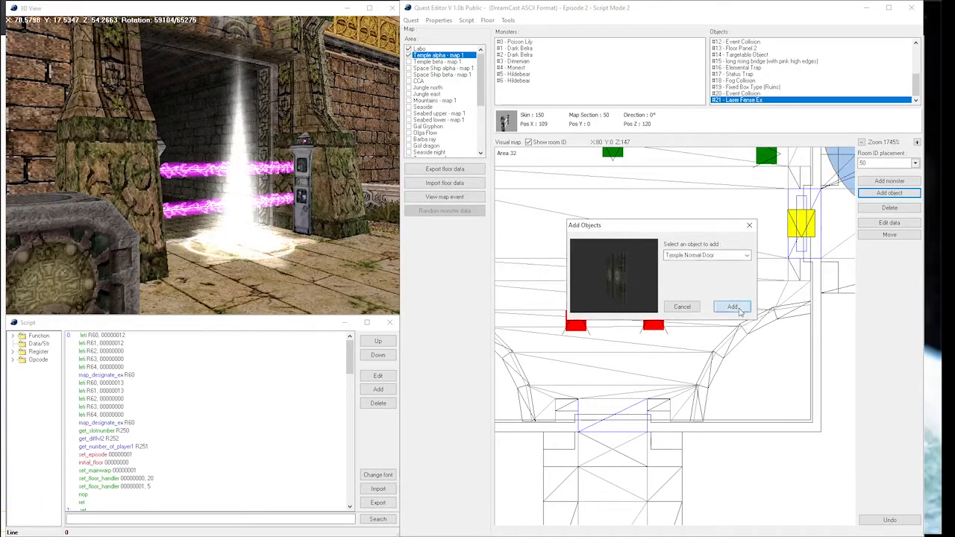
left_click(732, 306)
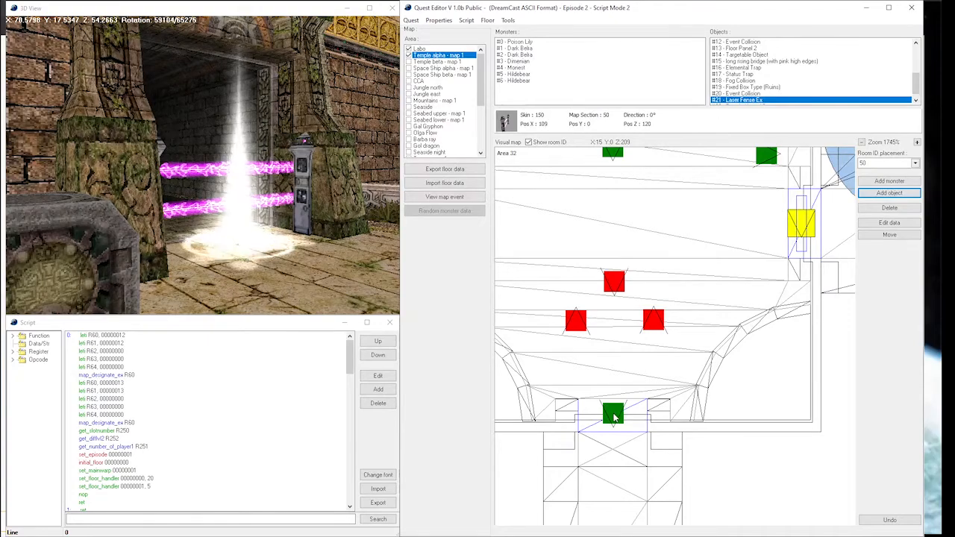
left_click(615, 419)
Step: Set the Switch ID of the new southern Temple Normal Door to -1
left_click_drag(224, 149, 273, 139)
key("w")
key("w")
key("w")
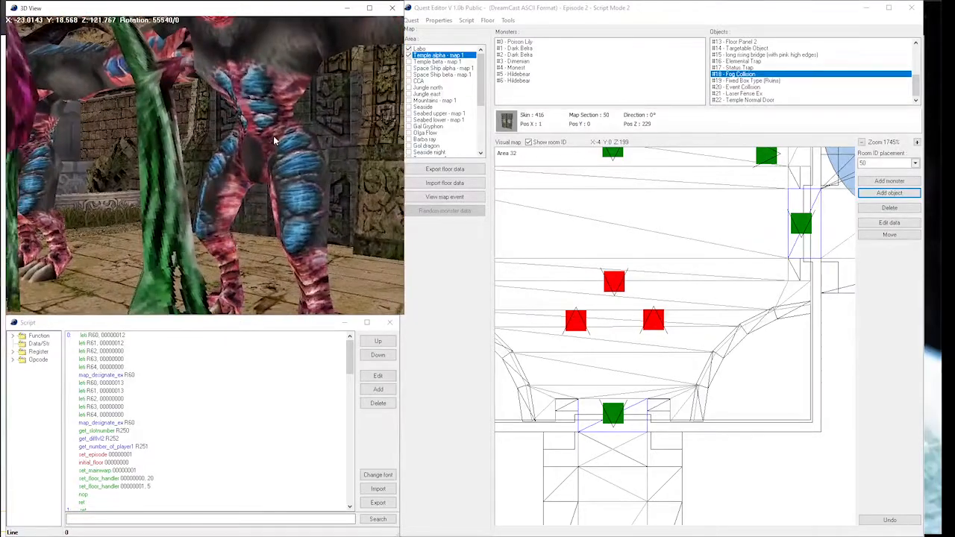
left_click(754, 100)
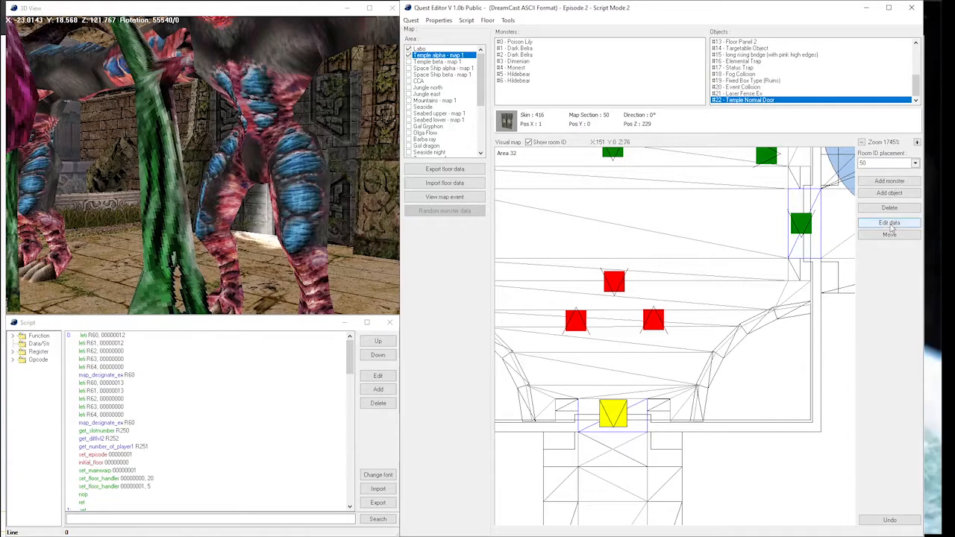
left_click(889, 222)
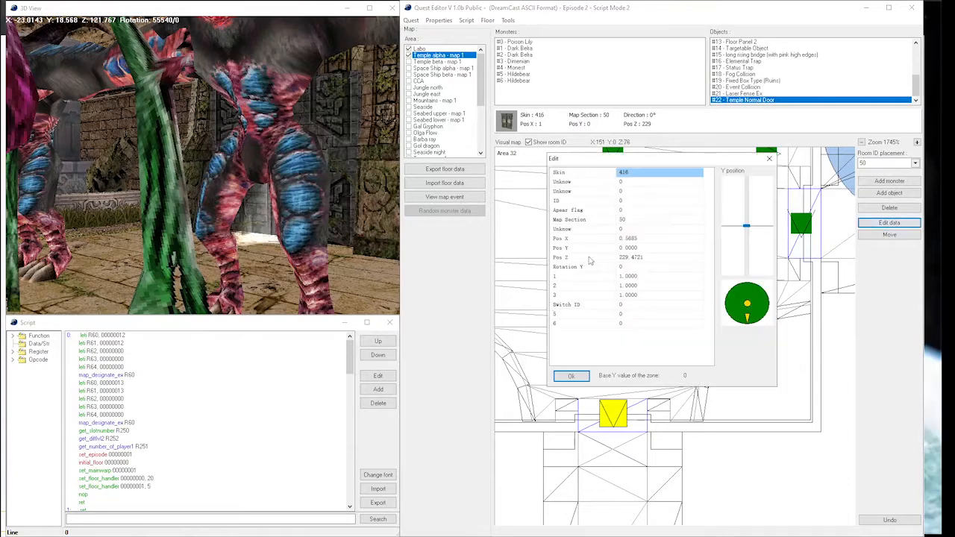
left_click(635, 306)
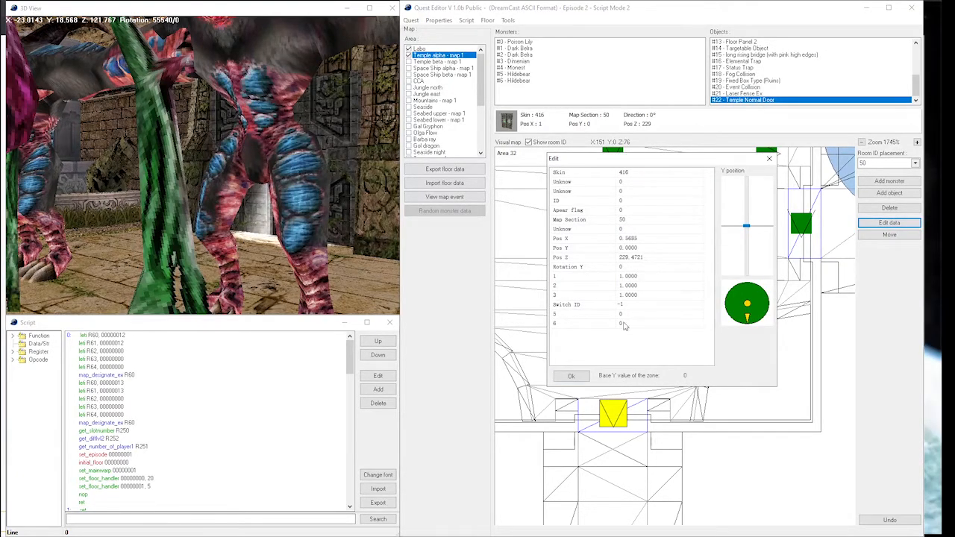
left_click(572, 376)
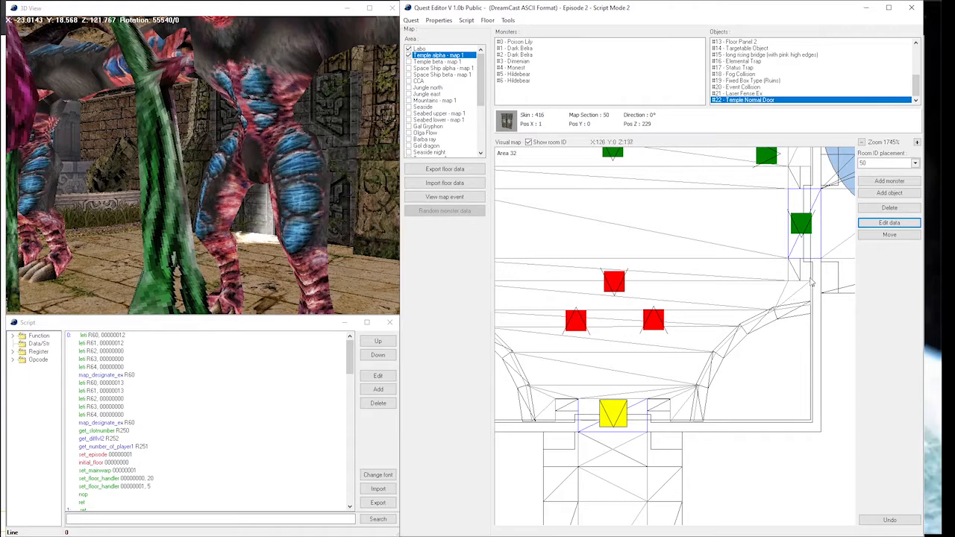
Step: Save the quest to the Desktop as QEDIT Tutorial.qst in Server Quest file(GC) format, overwriting the existing file
scroll(659, 234, "down", 3)
left_click_drag(658, 237, 674, 280)
left_click_drag(631, 236, 624, 292)
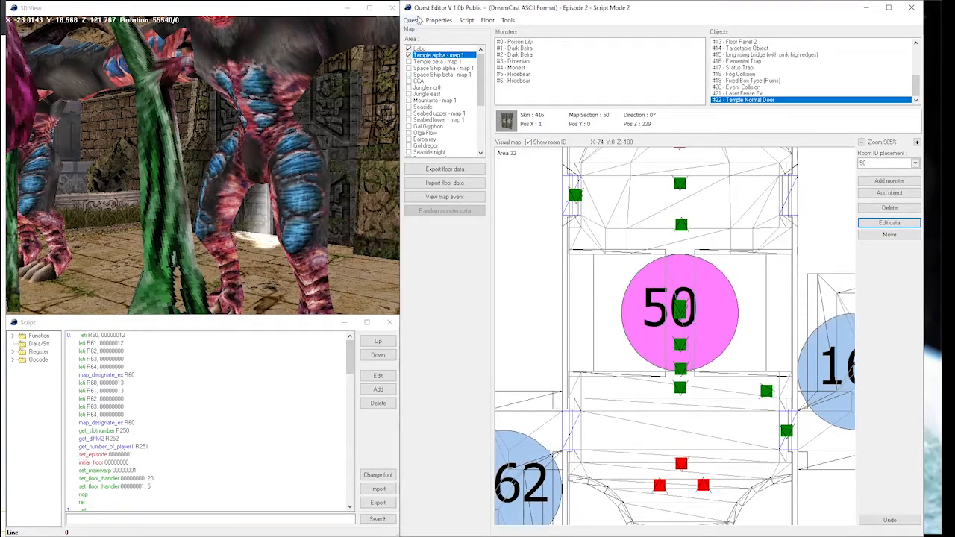
left_click(413, 20)
left_click(423, 56)
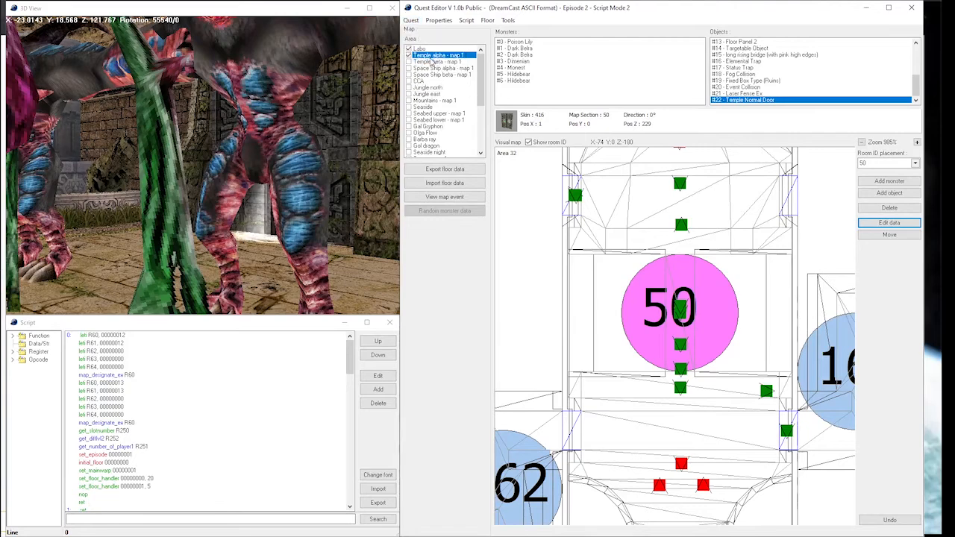
type("QEDI")
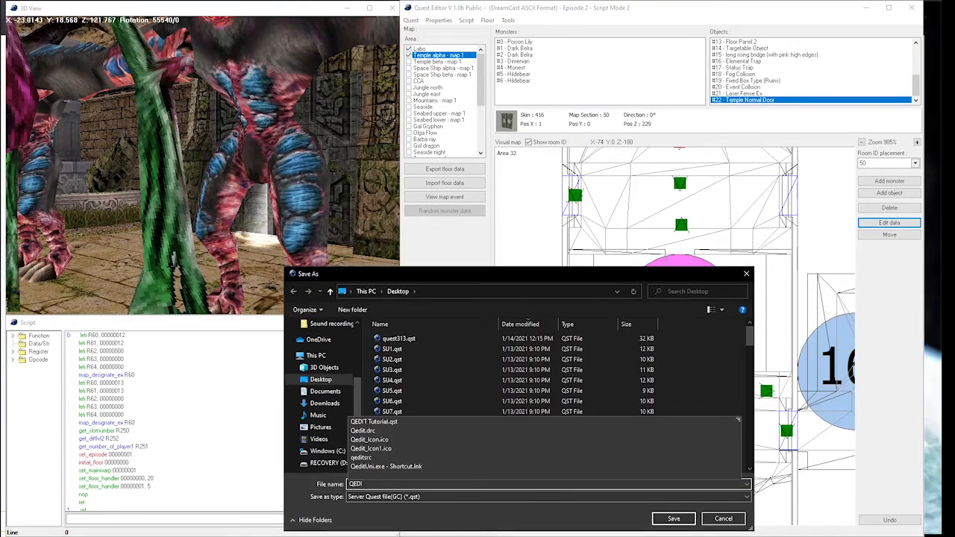
key("Down")
key("Return")
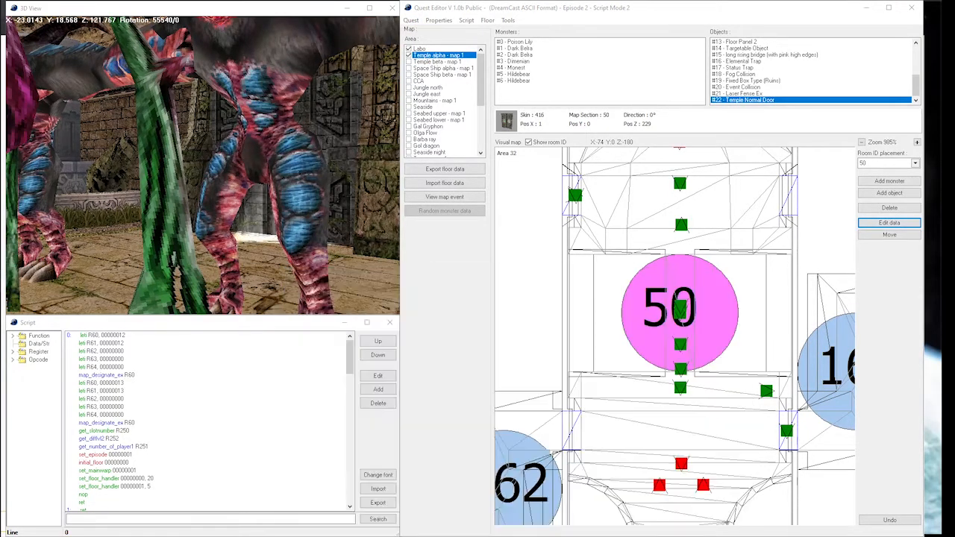
left_click(411, 21)
left_click(422, 57)
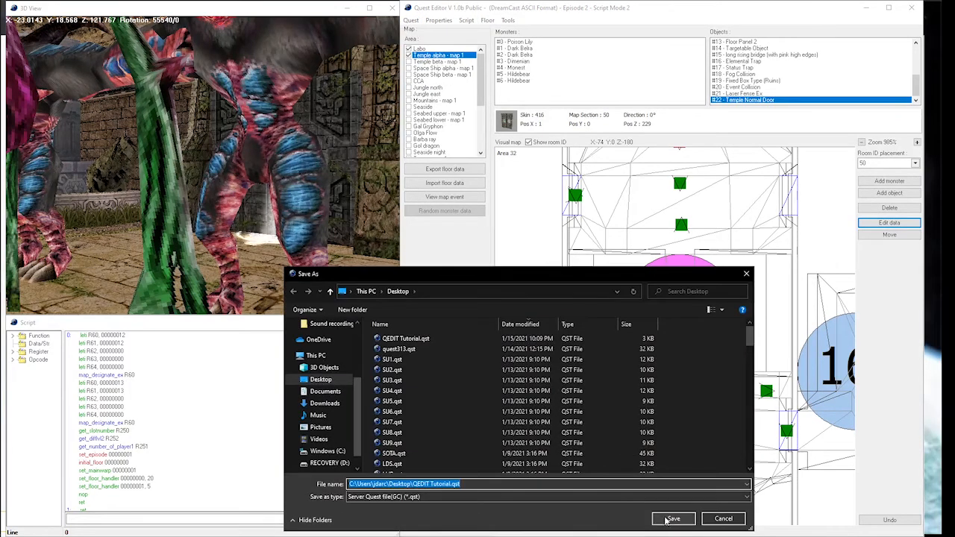
left_click(673, 518)
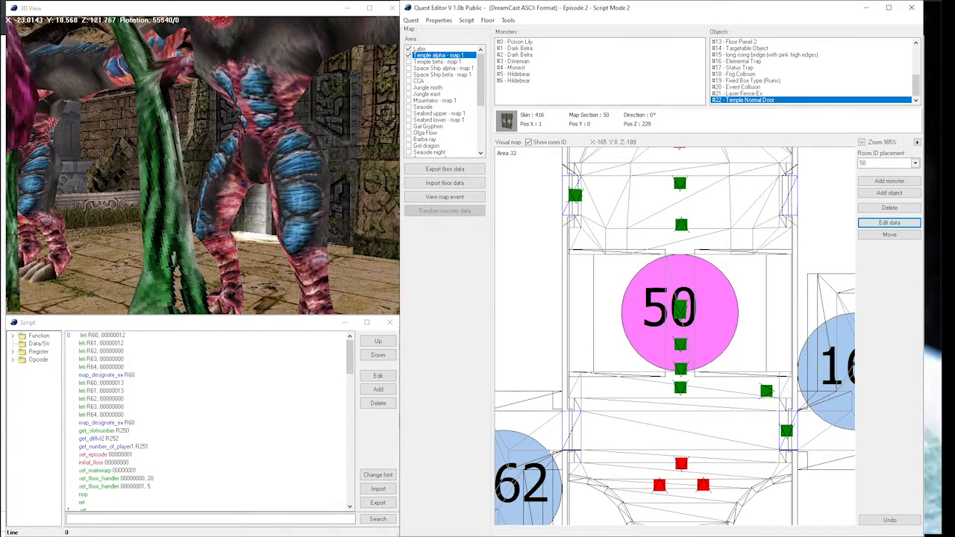
Step: Switch to the Dolphin emulator and open the quest list at the Hunter's Guild counter
mouse_move(1, 260)
left_click(45, 291)
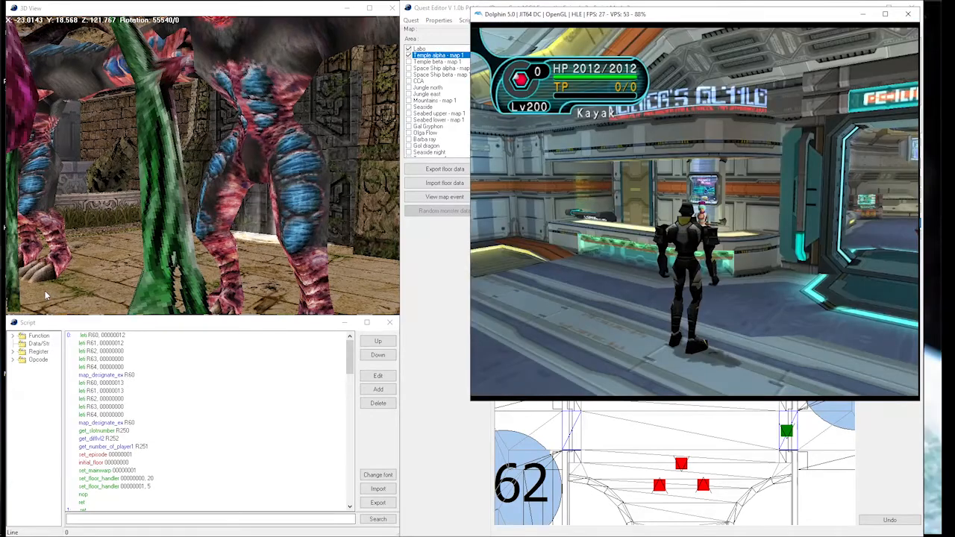
key("Right")
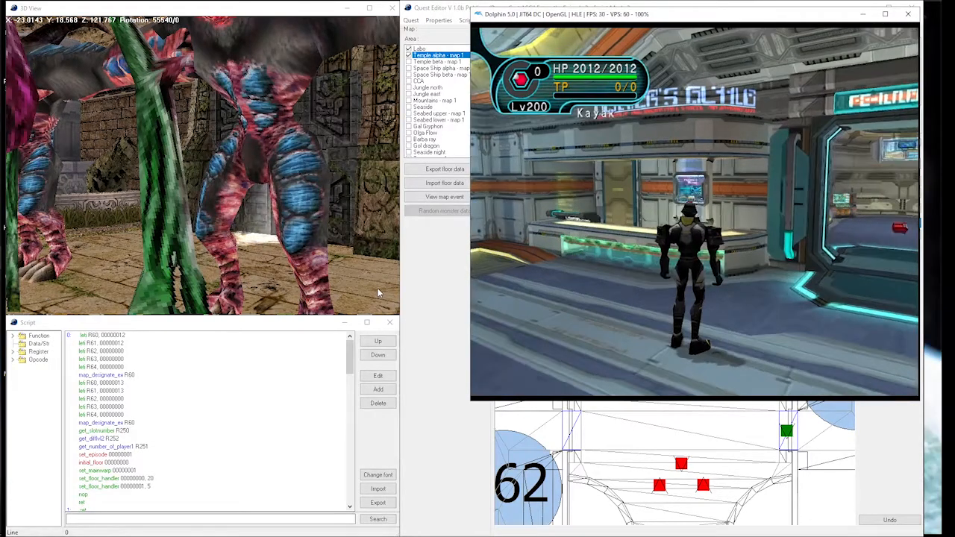
key("x")
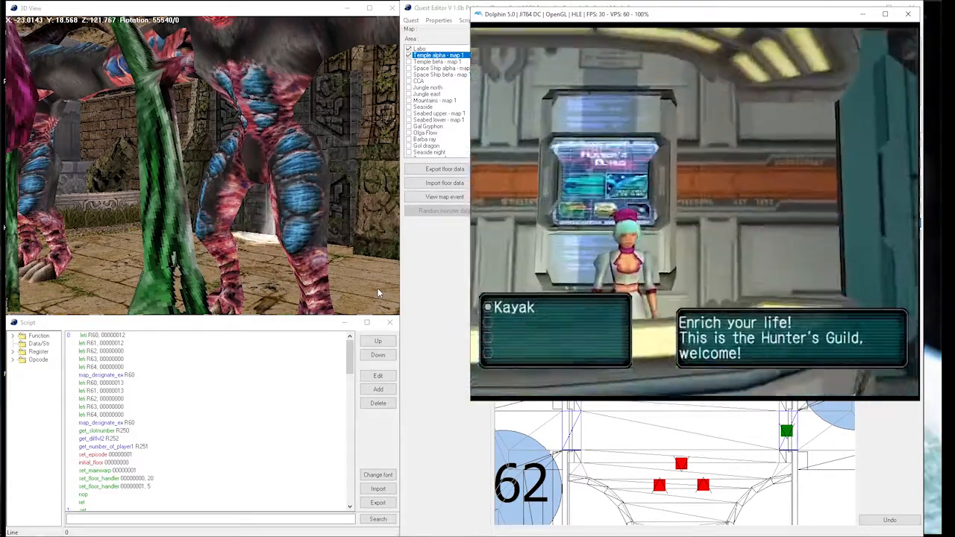
key("x")
key("x")
key("Up")
key("x")
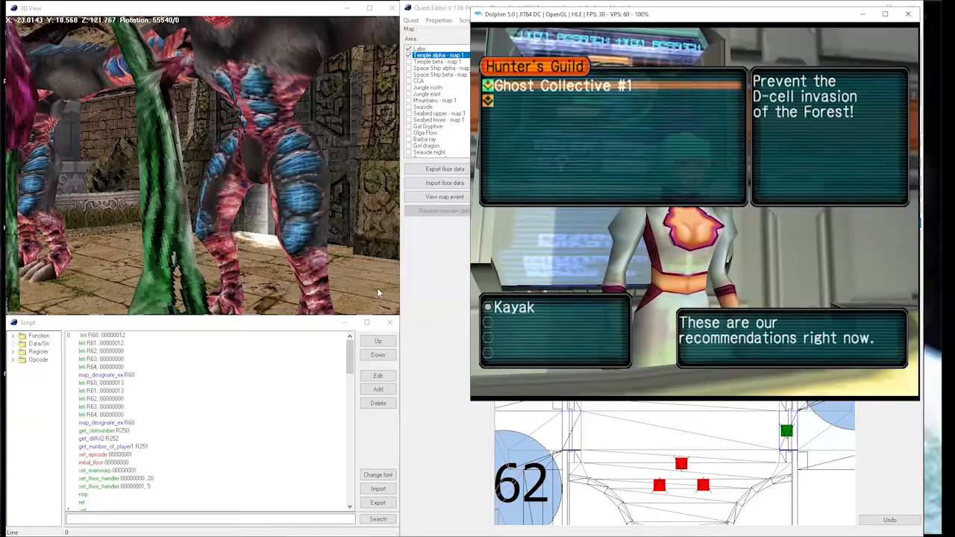
Step: Start the quest from the guild and accept the NPC's offer to tell the current difficulty
key("x")
key("x")
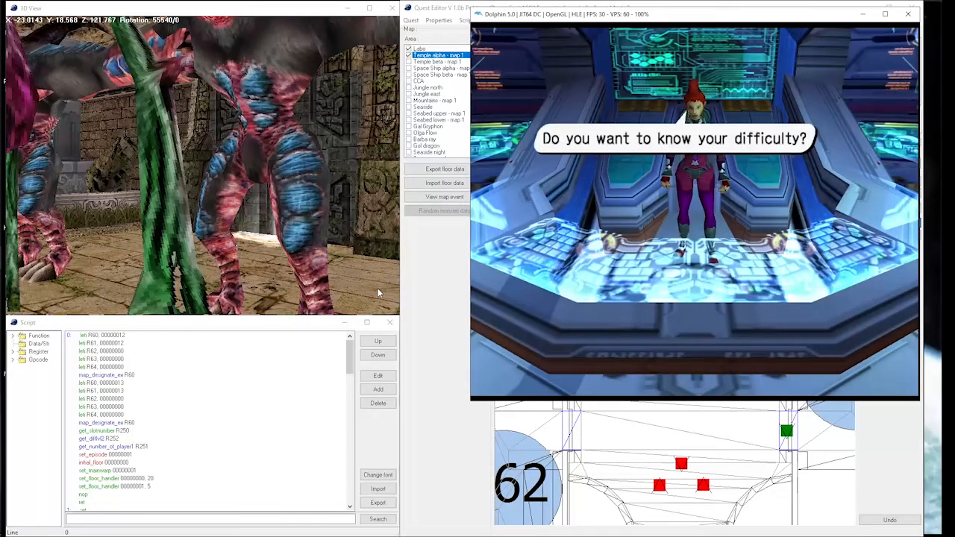
key("x")
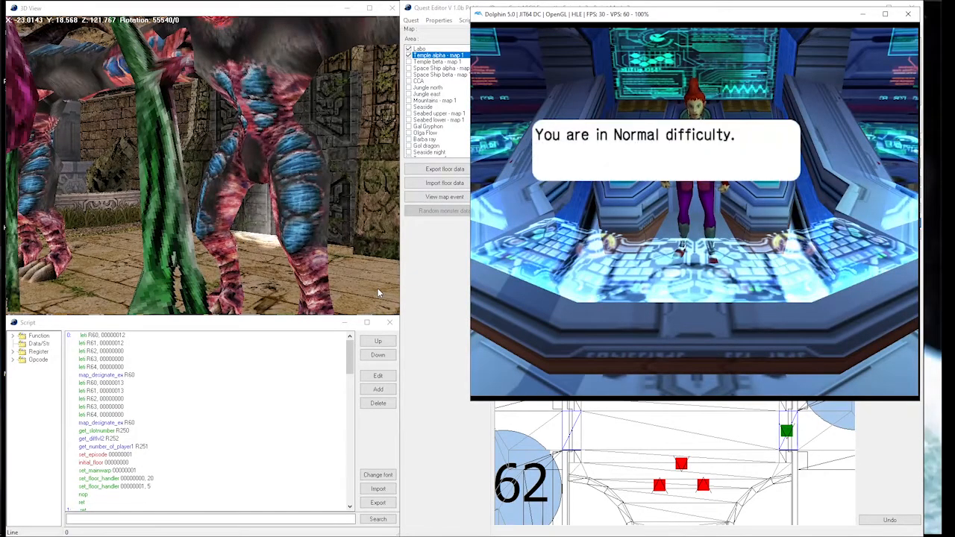
Step: Finish the NPC conversation and take the teleporter from the lab to VR Temple Alpha
key("Down")
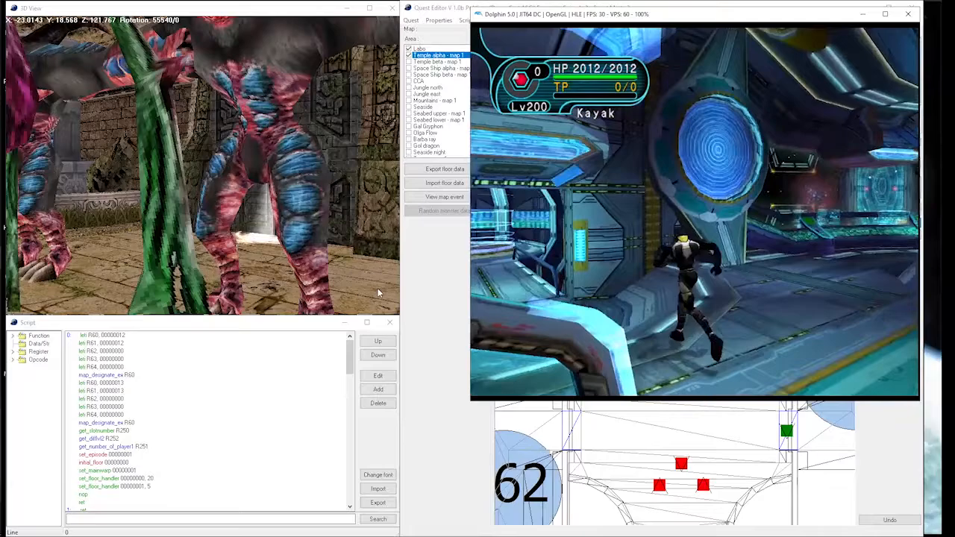
key("Return")
key("z")
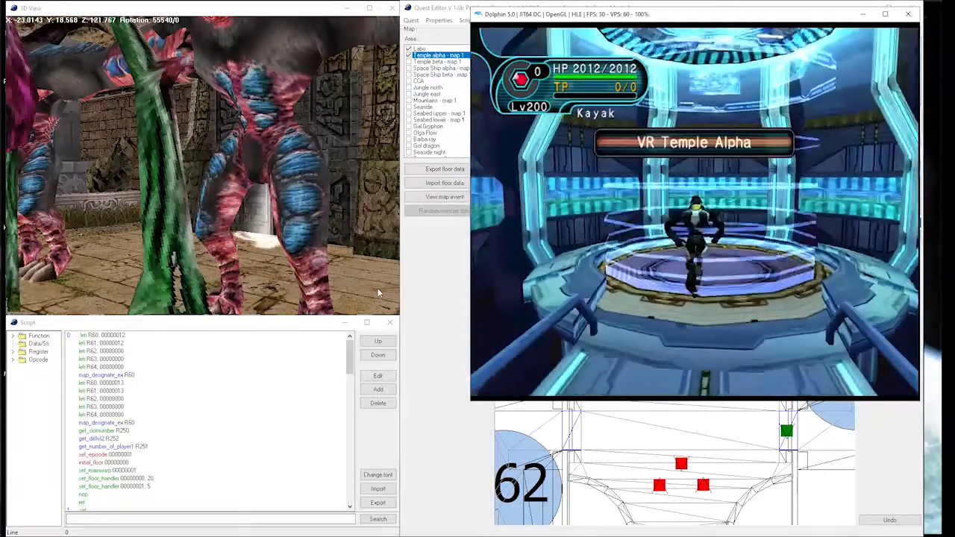
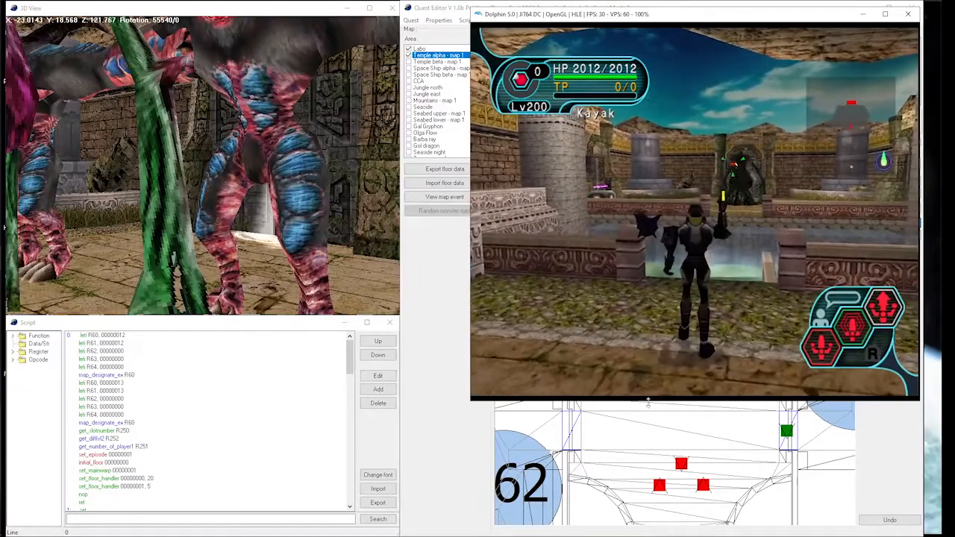
Step: Switch back to Quest Editor and set Wave Number 1 and Wave Number 2 of the Monest in section 50 to 2
left_click(656, 439)
scroll(639, 392, "down", 3)
left_click_drag(632, 419, 658, 363)
left_click(707, 369)
left_click(899, 223)
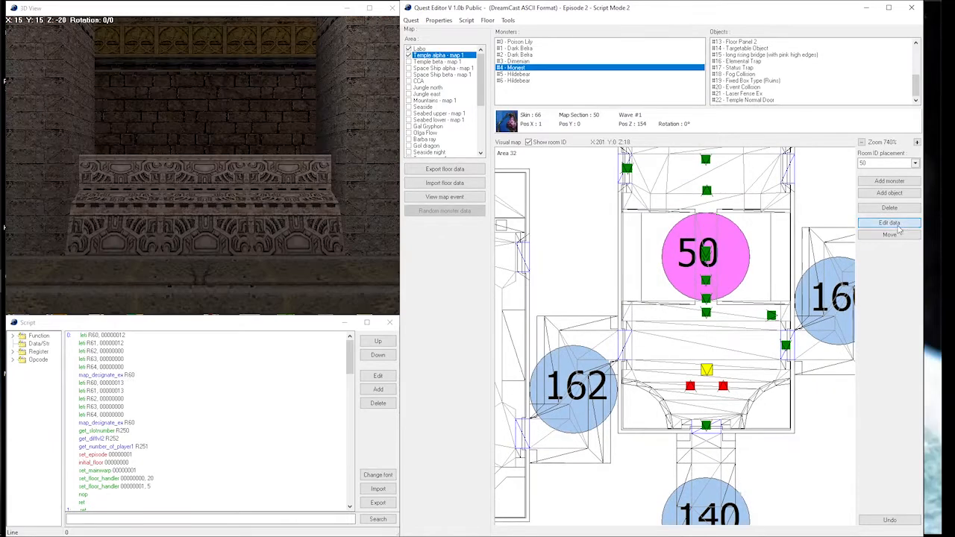
left_click(636, 212)
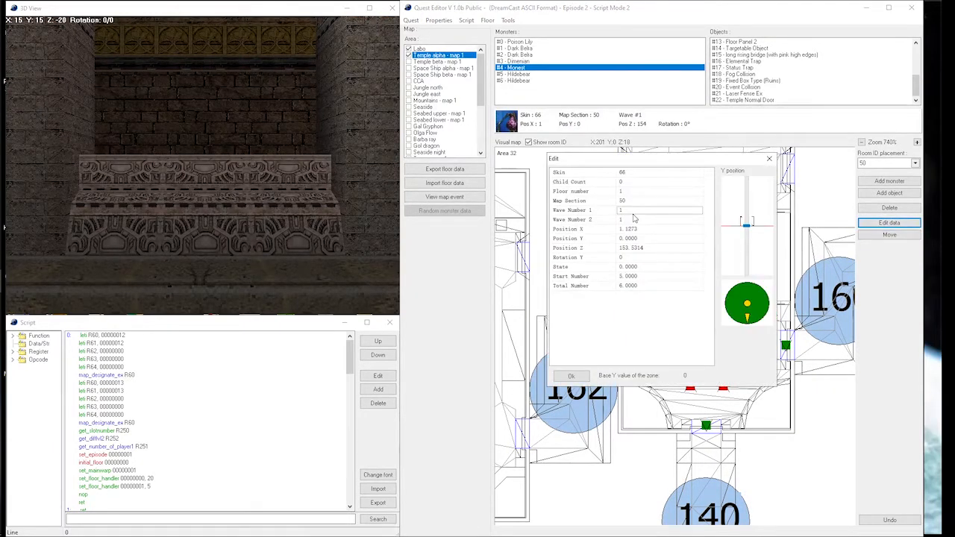
key("BackSpace")
type("2")
left_click(638, 220)
key("BackSpace")
type("2")
left_click(571, 375)
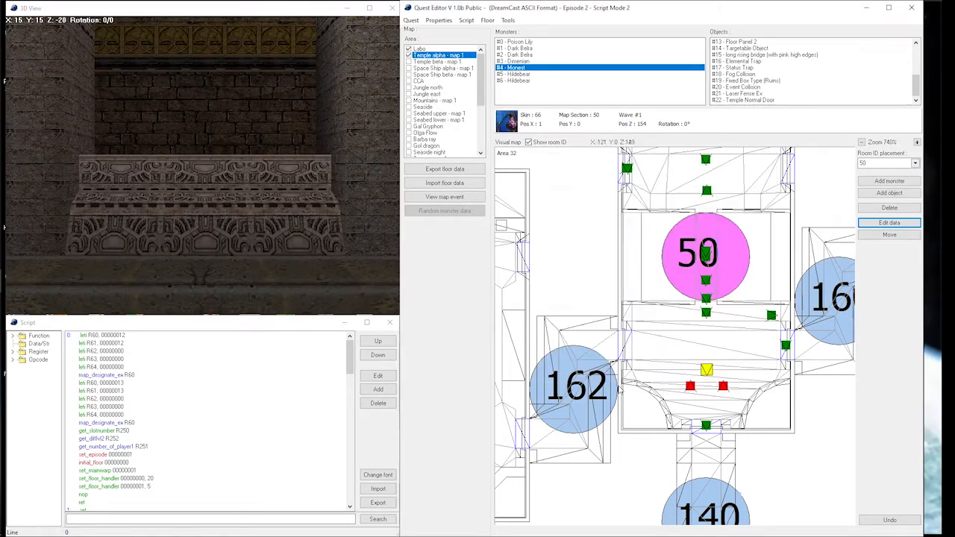
Step: Set Wave Number 1 and Wave Number 2 of the eastern Hildebear (#5) in section 50 to 3
double_click(723, 389)
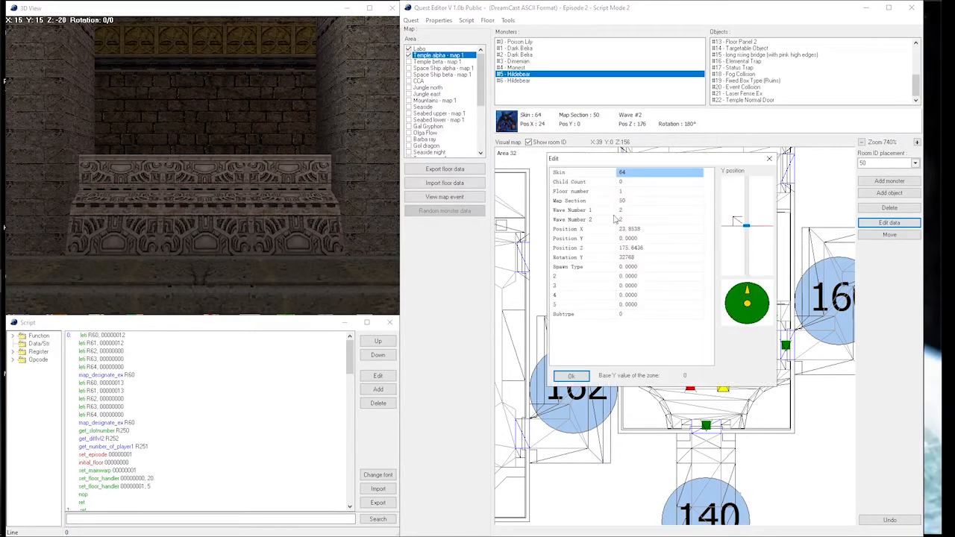
left_click(620, 209)
key("BackSpace")
type("3")
left_click(620, 219)
key("BackSpace")
type("3")
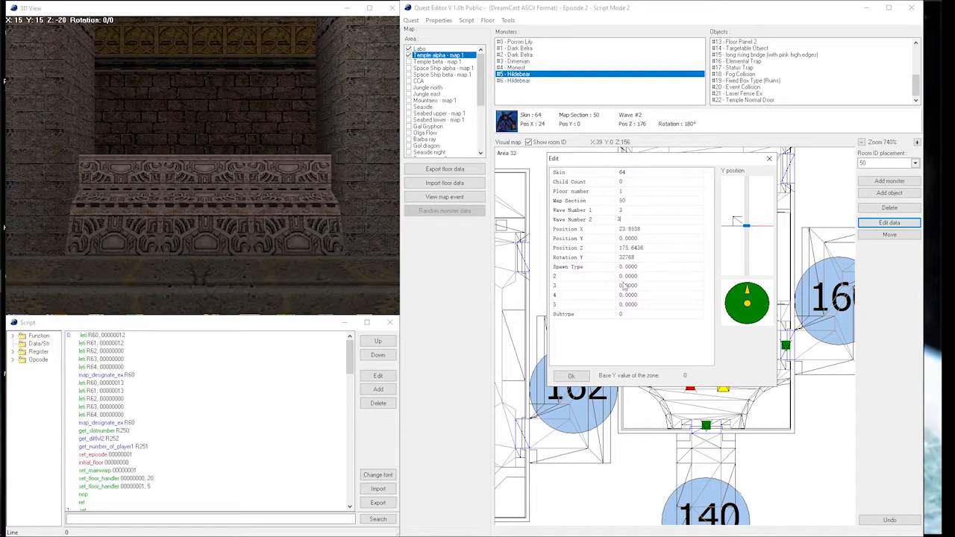
left_click(572, 375)
Step: Set both wave numbers of the western Hildebear (#6) in section 50 to 3
double_click(691, 388)
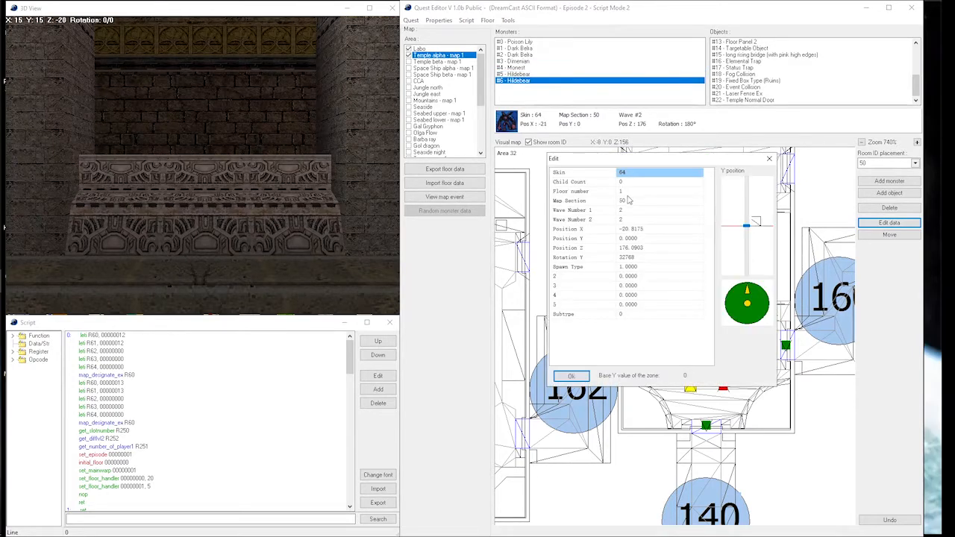
left_click(620, 210)
key("BackSpace")
type("3")
left_click(620, 219)
key("BackSpace")
type("3")
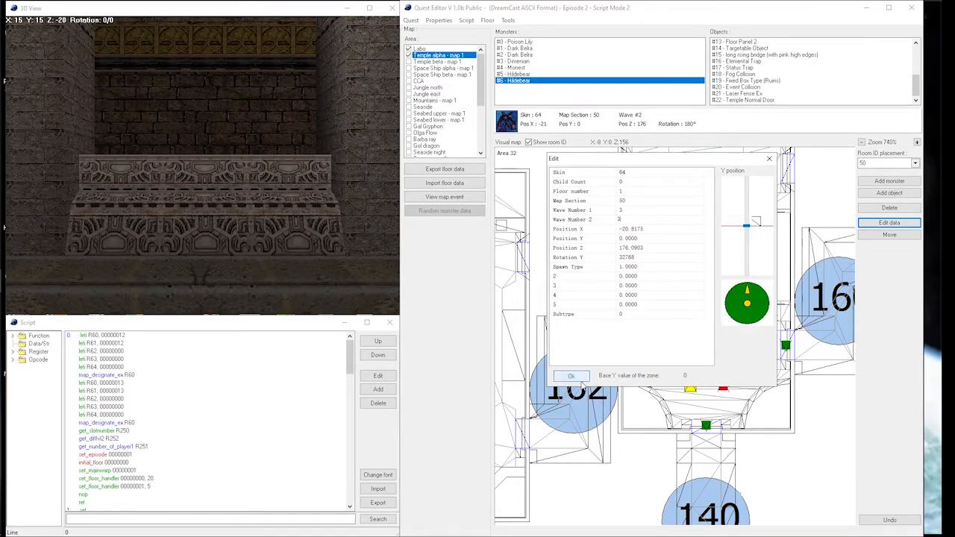
left_click(571, 375)
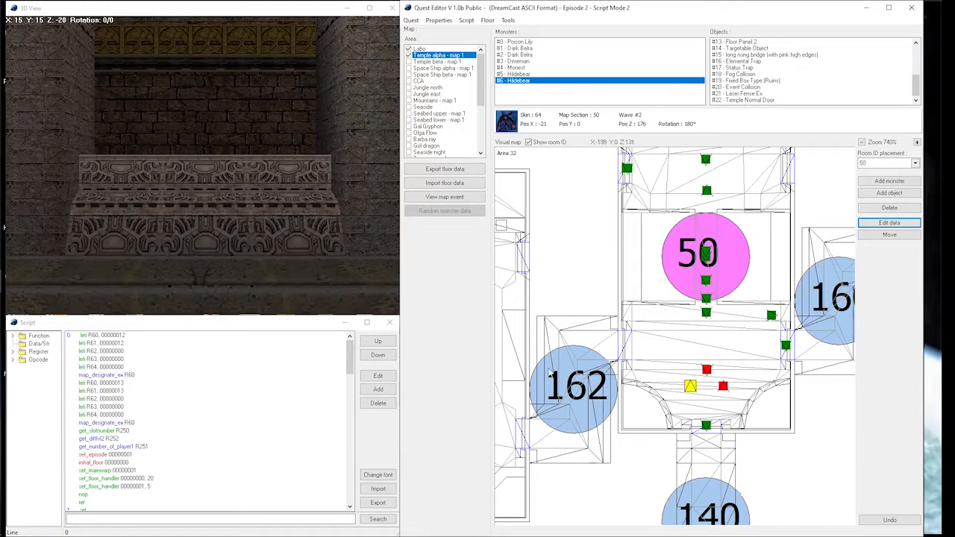
Step: In the map events, set event #5 to wave 2 and event #6 to wave 3, then test and save them
left_click(455, 197)
scroll(586, 401, "down", 5)
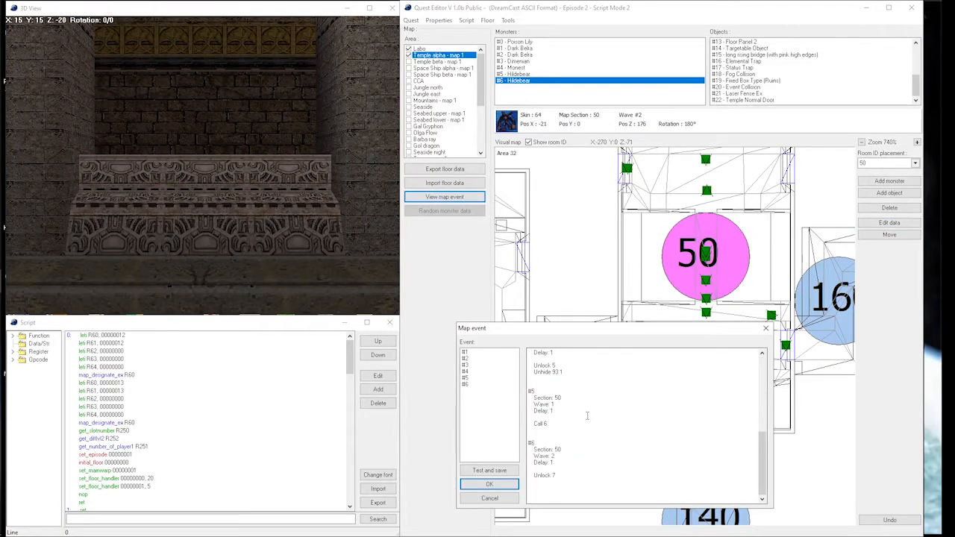
left_click(552, 406)
key("BackSpace")
type("2")
left_click(554, 456)
key("BackSpace")
type("3")
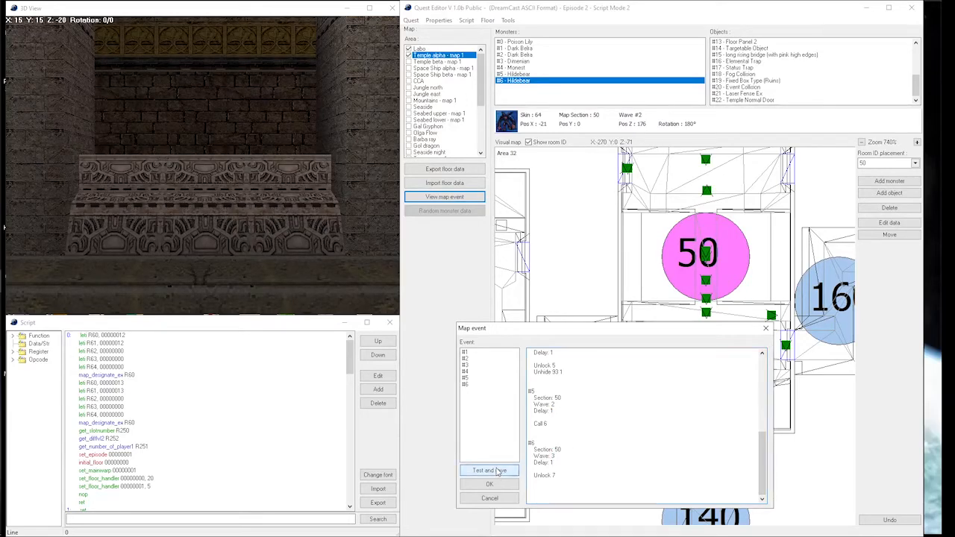
left_click(498, 472)
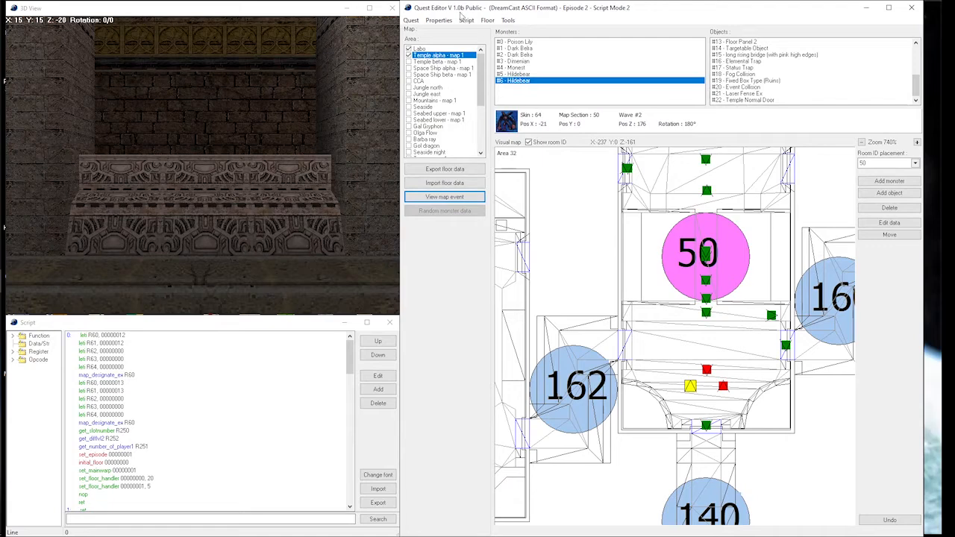
Step: Save the quest to the Desktop as QEDIT Tutorial.qst in Server Quest file(GC) format
left_click(412, 20)
left_click(435, 60)
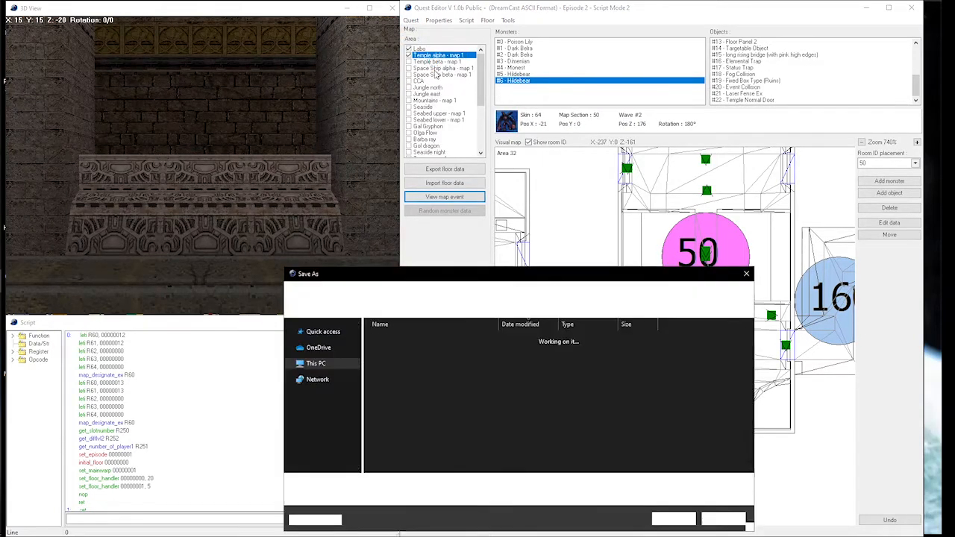
left_click(675, 521)
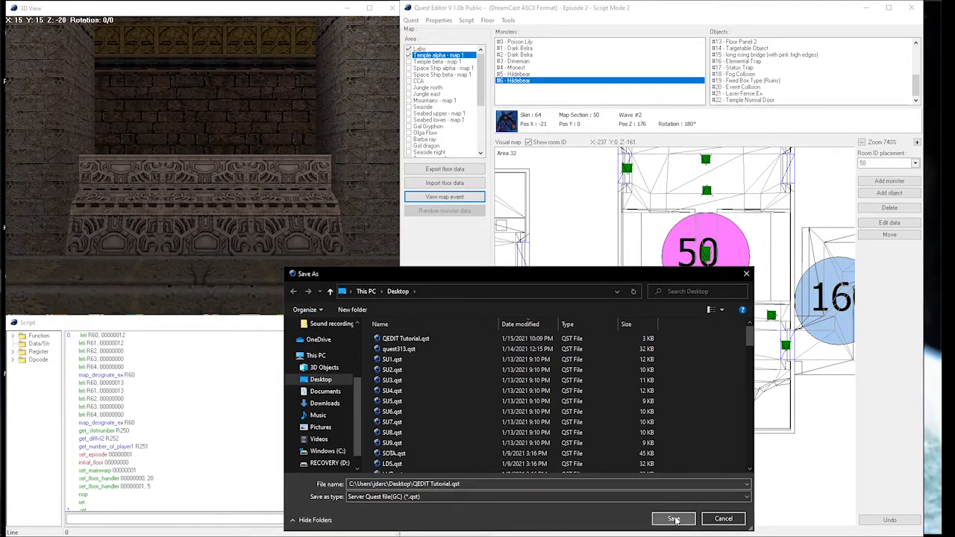